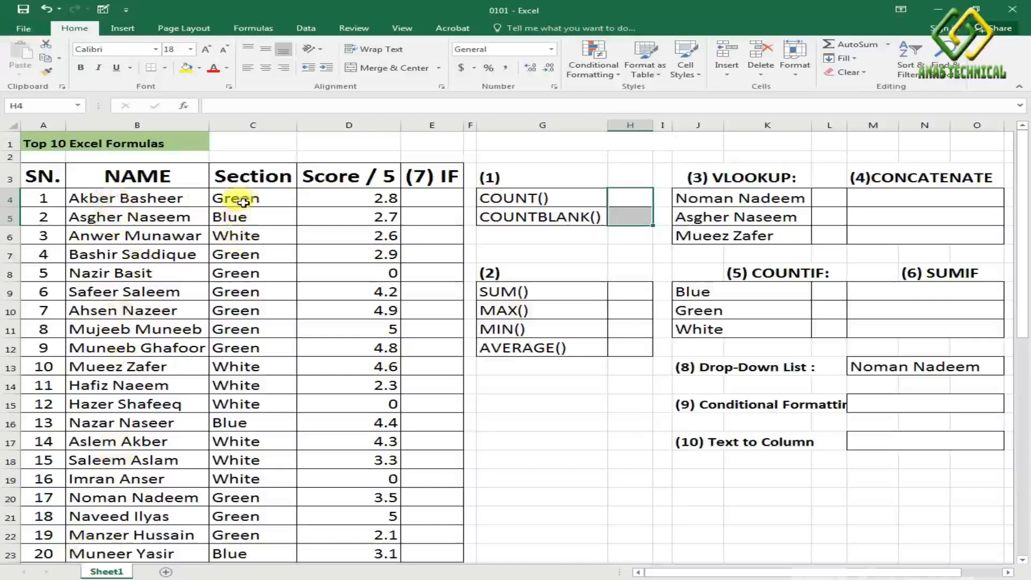
Examine the Section entries in C4:C23 and the scores in D4, D8, D15 and D19
left_click_drag(243, 203, 237, 545)
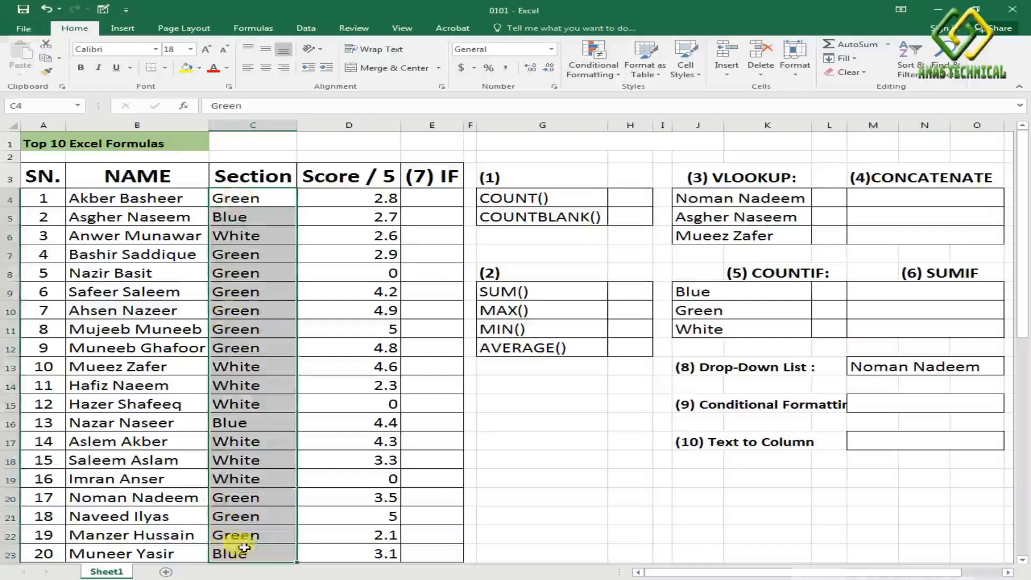
left_click(378, 201)
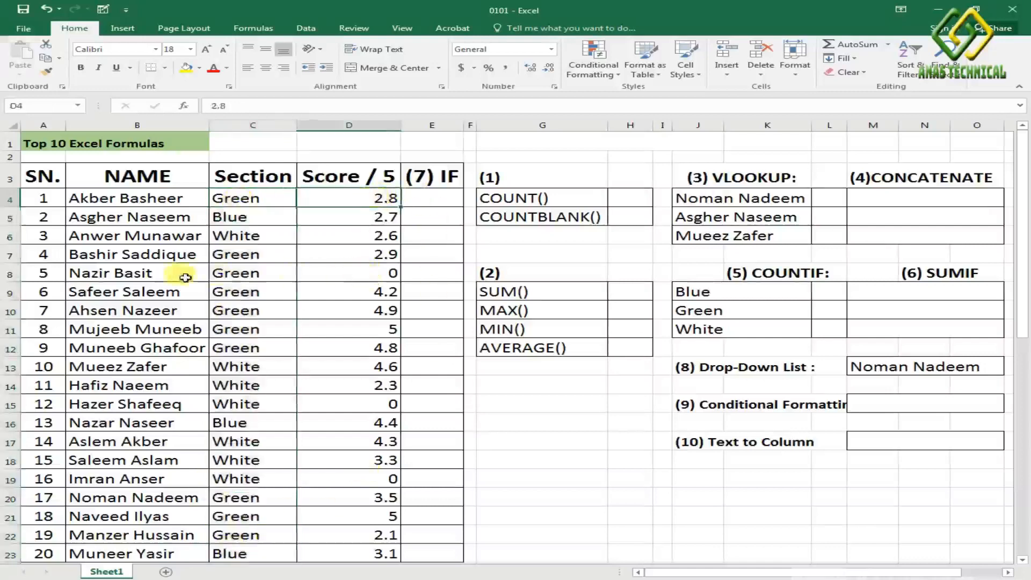
left_click(358, 273)
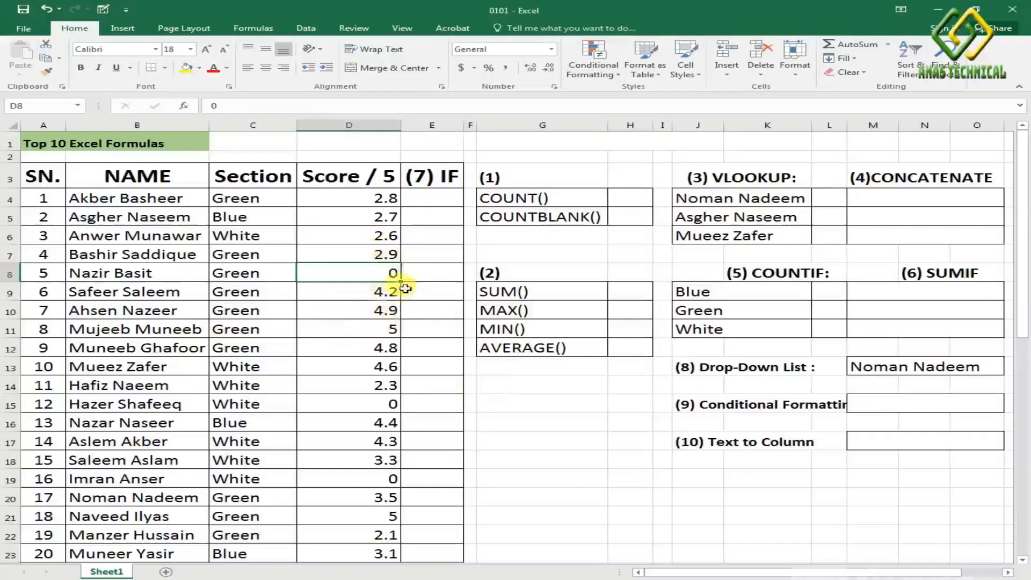
left_click(394, 407)
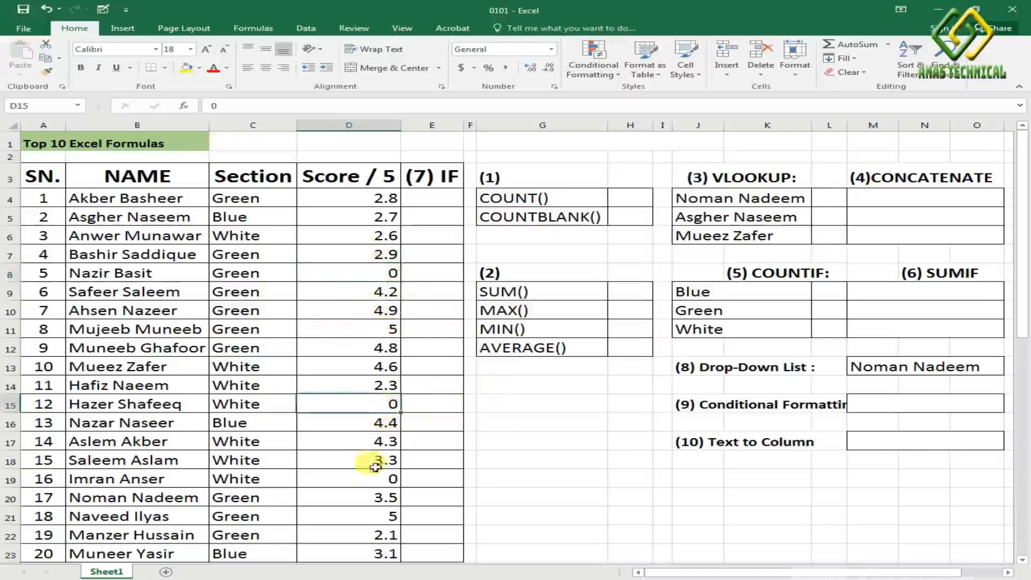
left_click(376, 478)
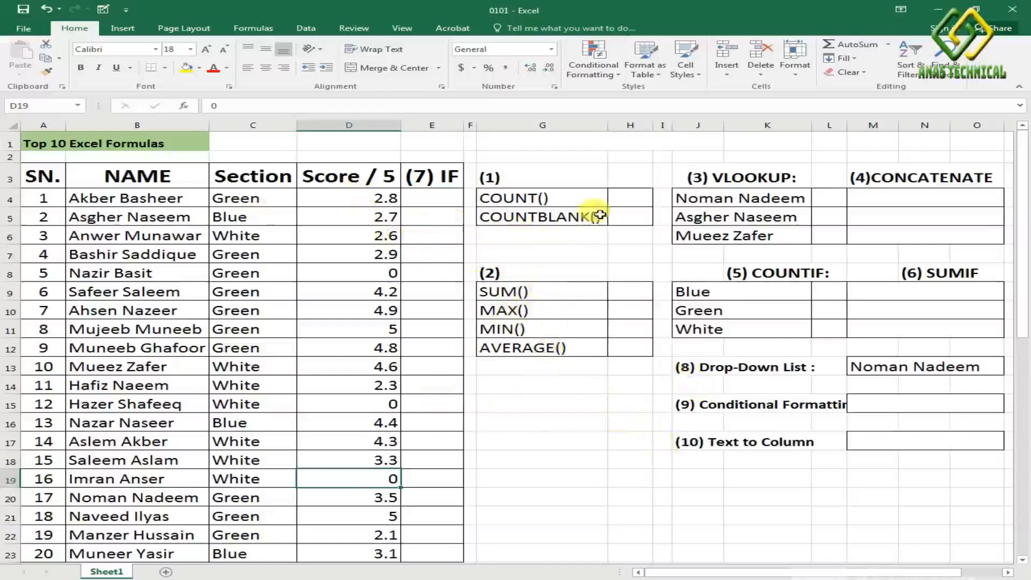
Enter =COUNT(D4:D23) in H4 to count the numeric scores
left_click(629, 200)
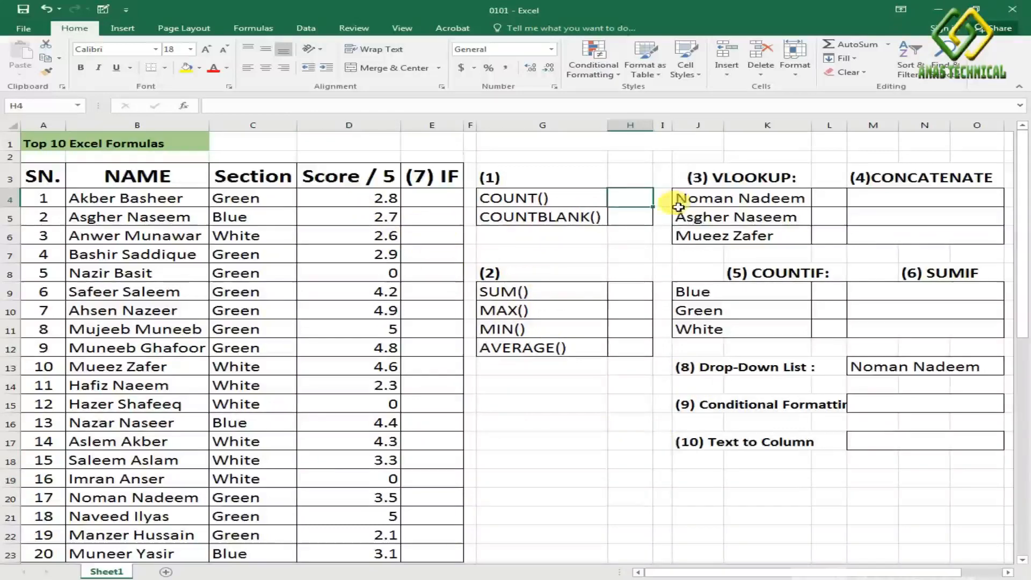
type("=c")
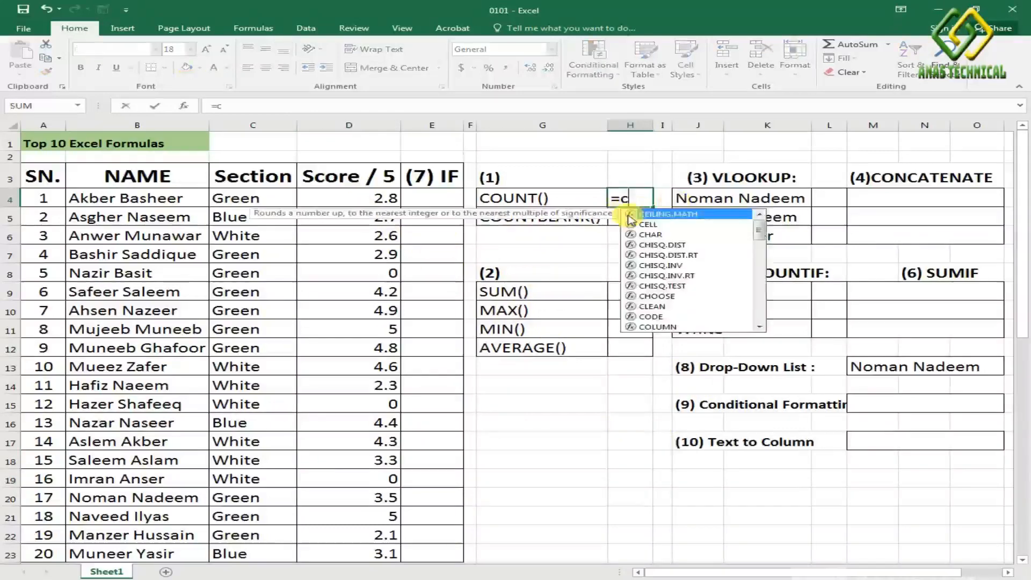
type("oun")
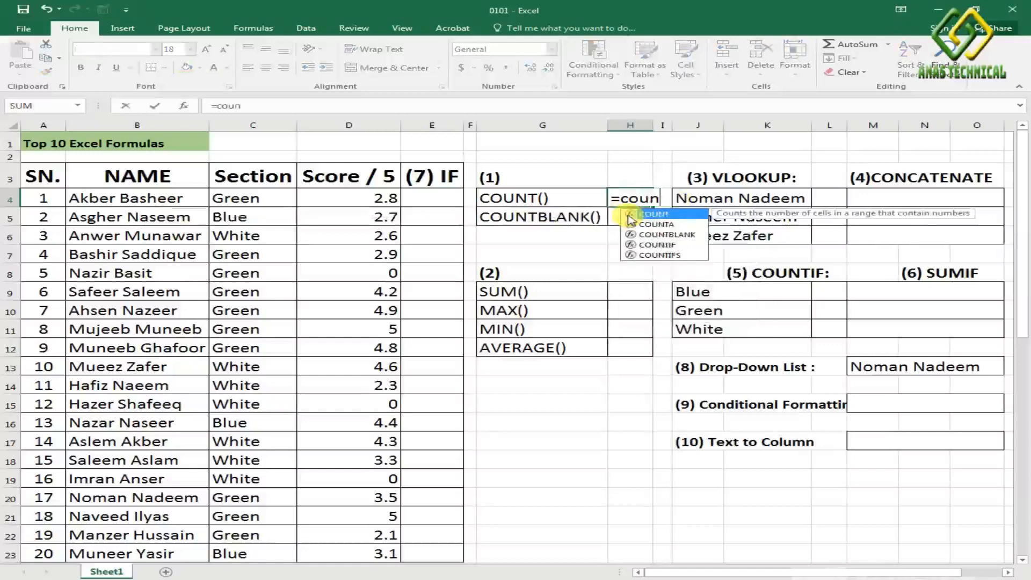
double_click(630, 215)
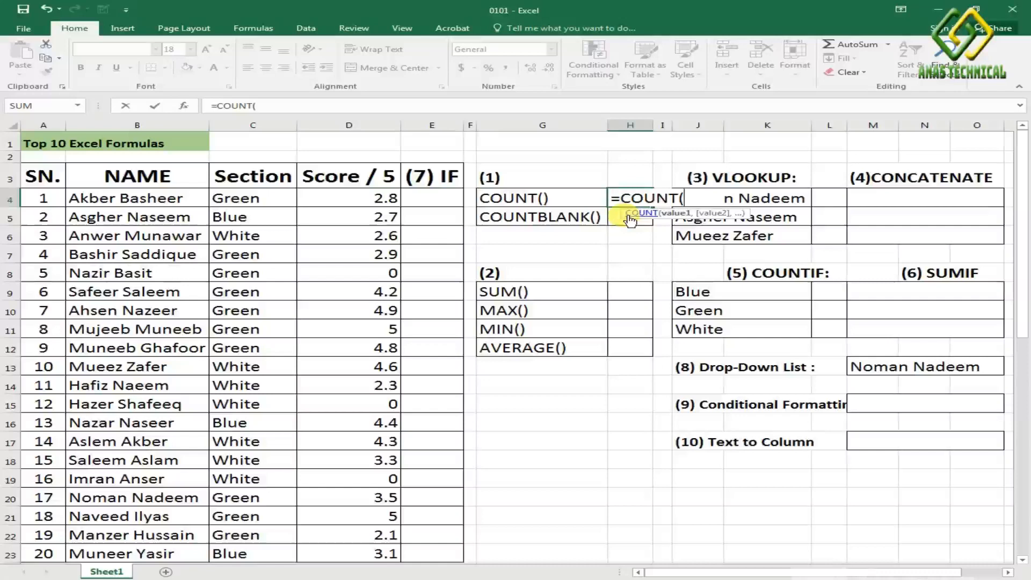
left_click_drag(376, 200, 361, 549)
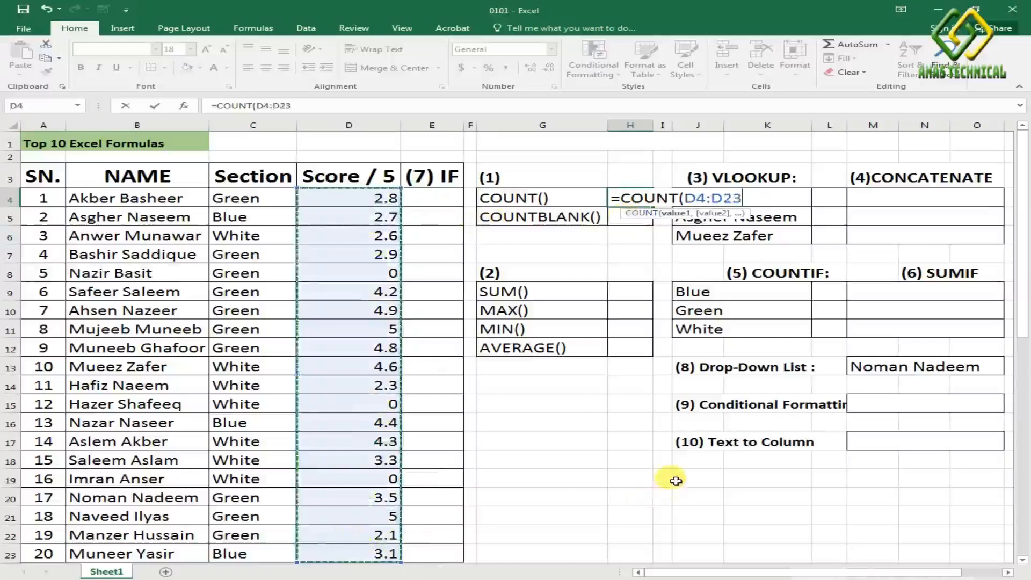
type(")")
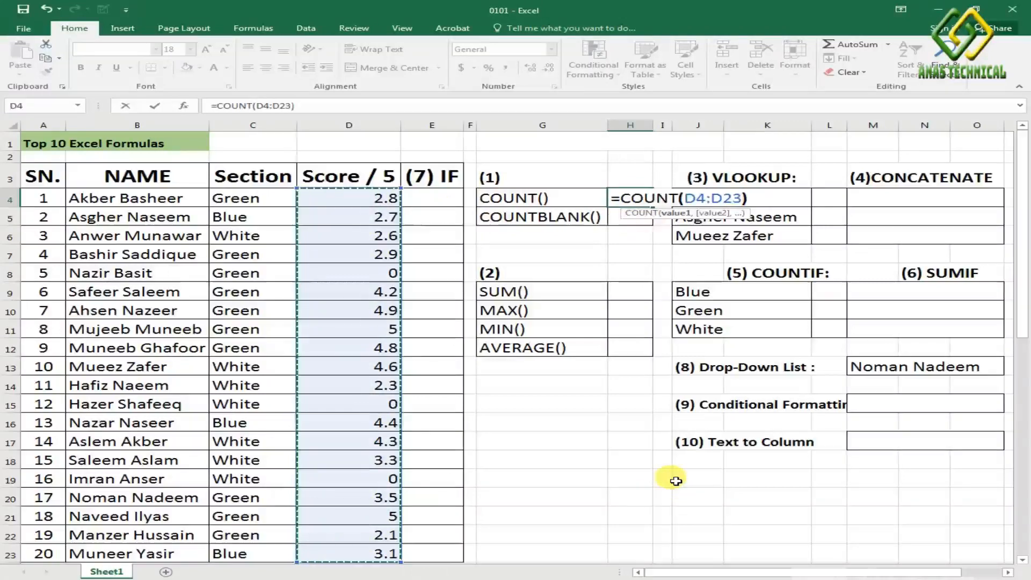
key("Return")
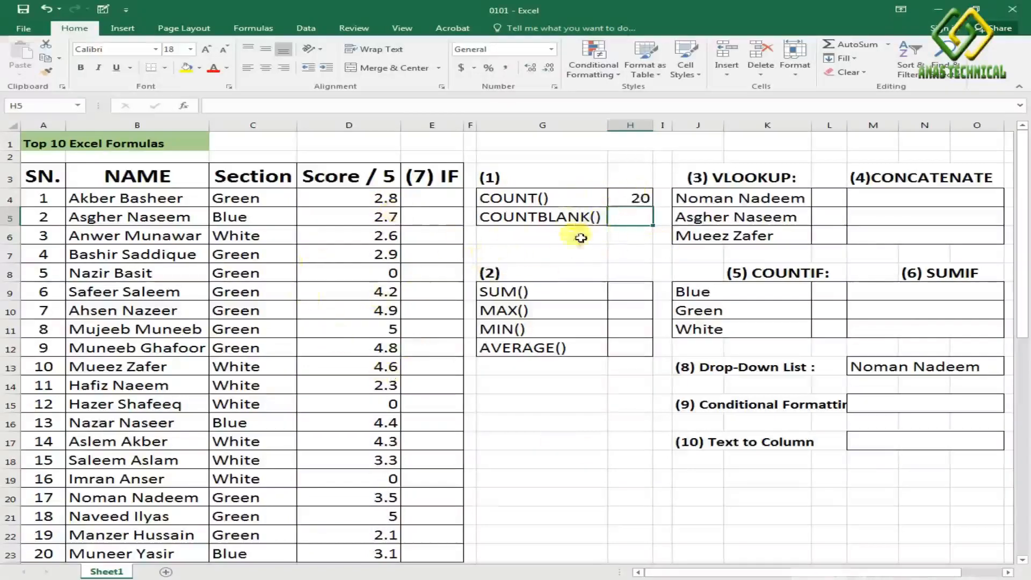
Clear the zero scores from cells D8, D15 and D19
left_click(380, 270)
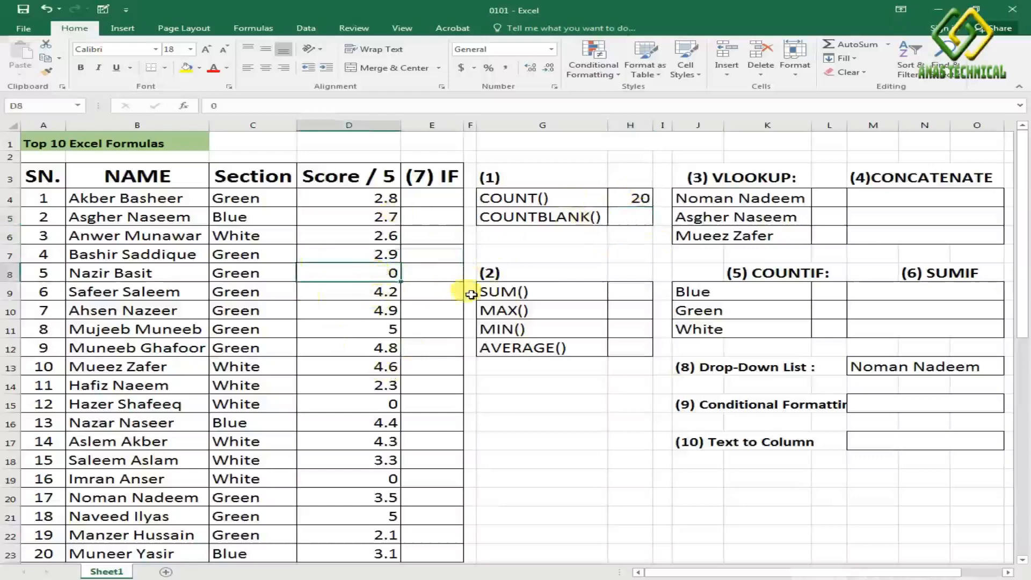
key("Delete")
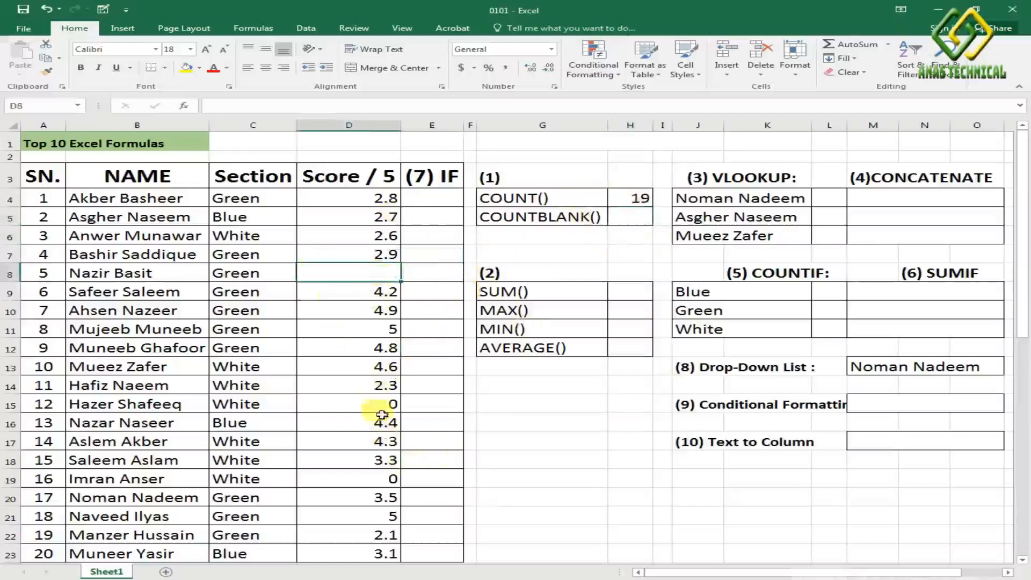
left_click(381, 407)
key("Delete")
left_click(379, 478)
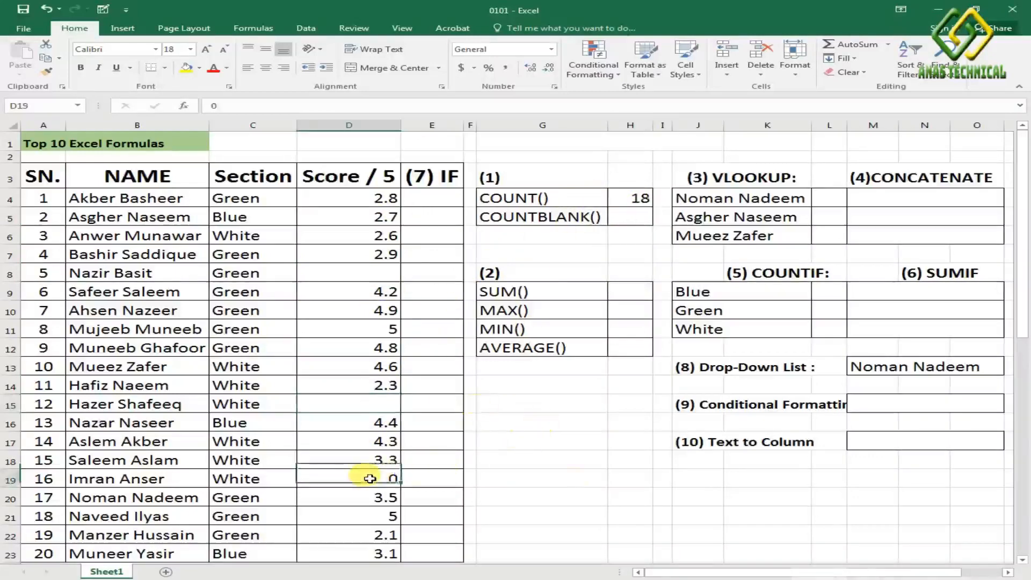
key("Delete")
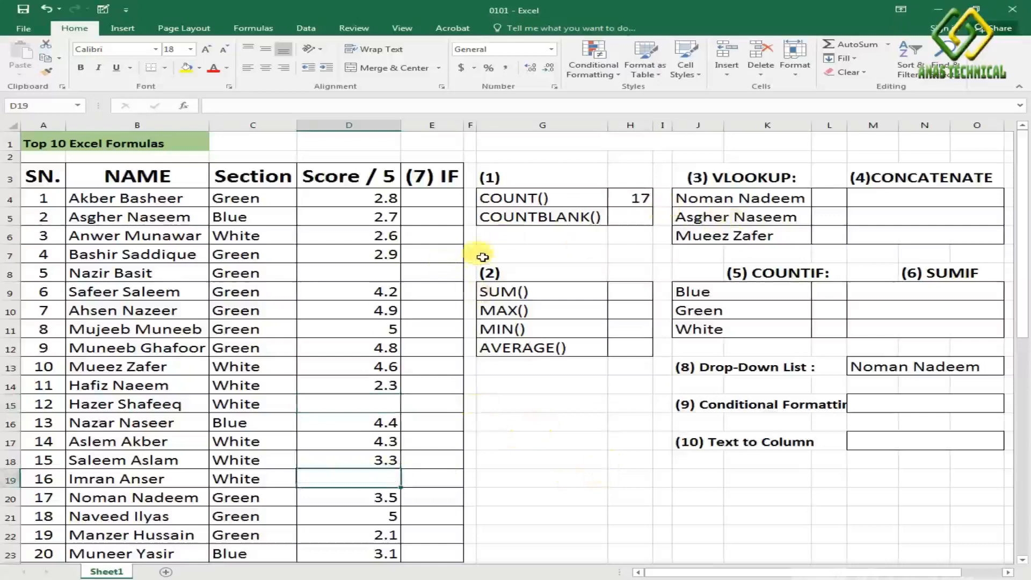
Enter =COUNTBLANK(D4:D23) in H5 to count the empty score cells
left_click(610, 223)
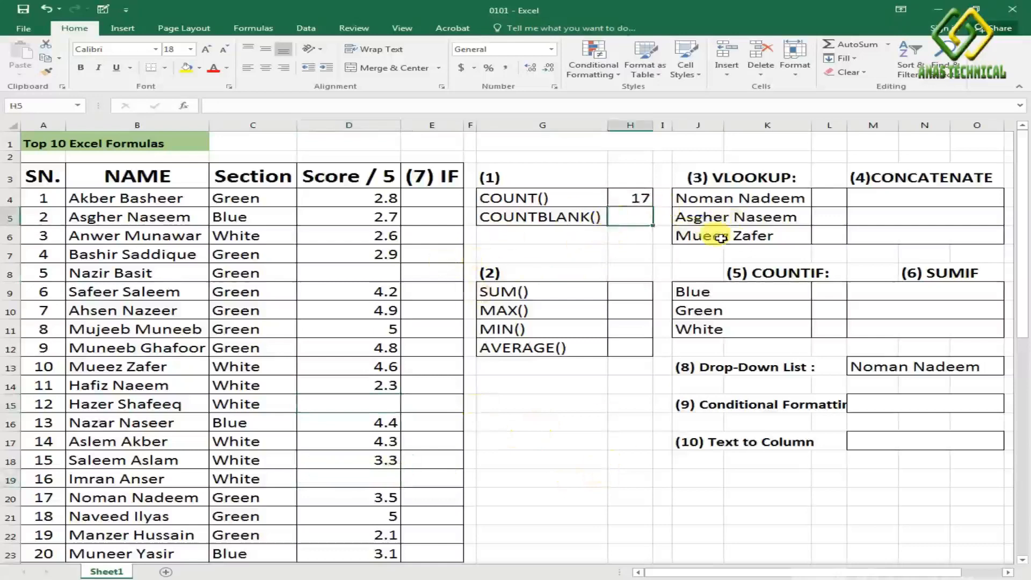
type("=coun")
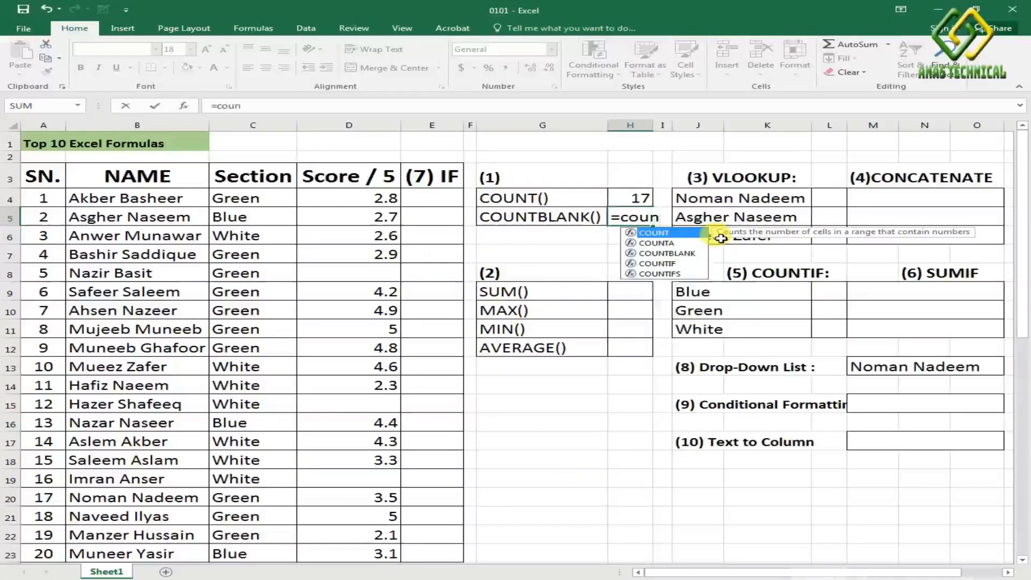
left_click(679, 256)
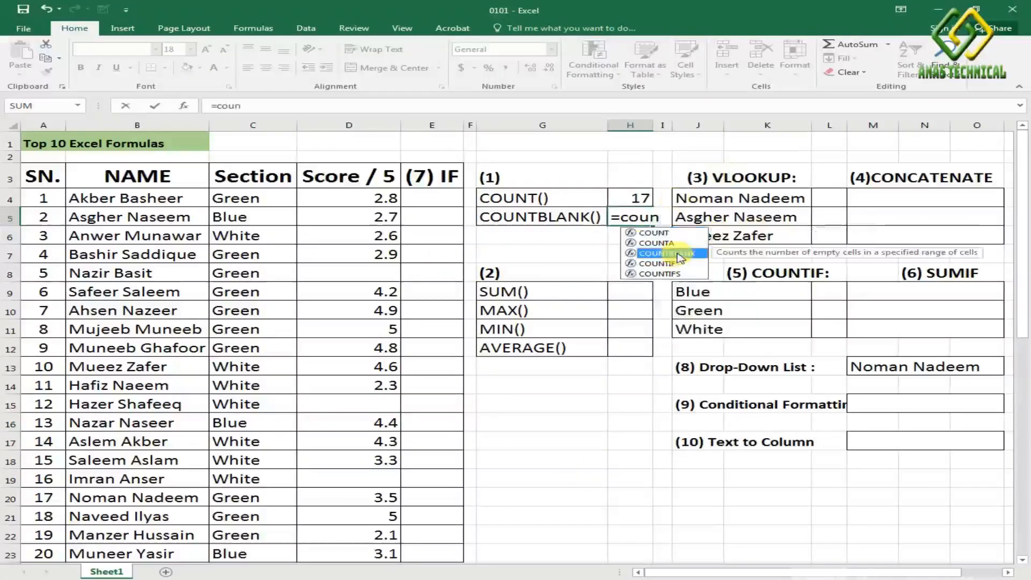
double_click(680, 254)
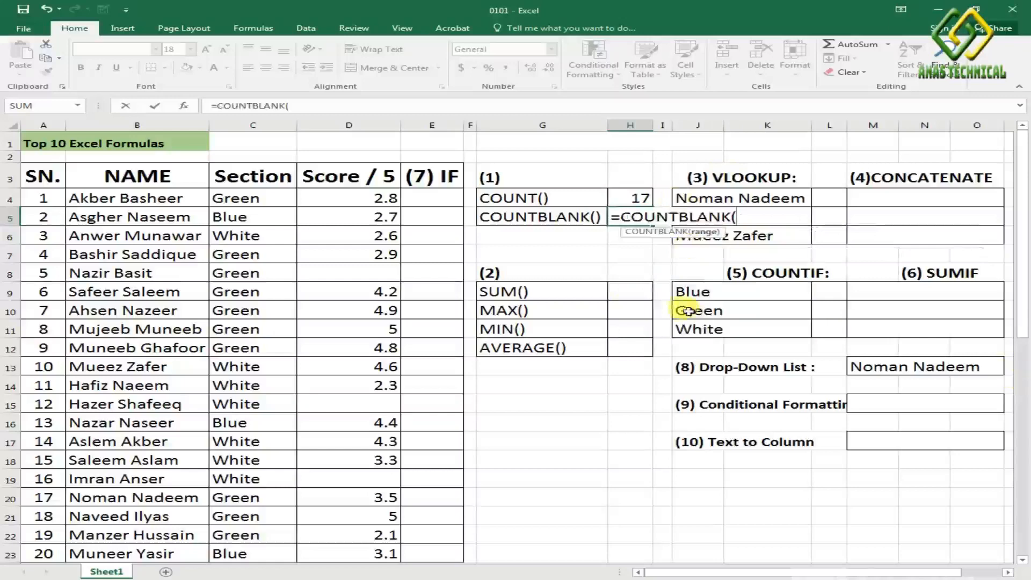
left_click_drag(329, 198, 368, 547)
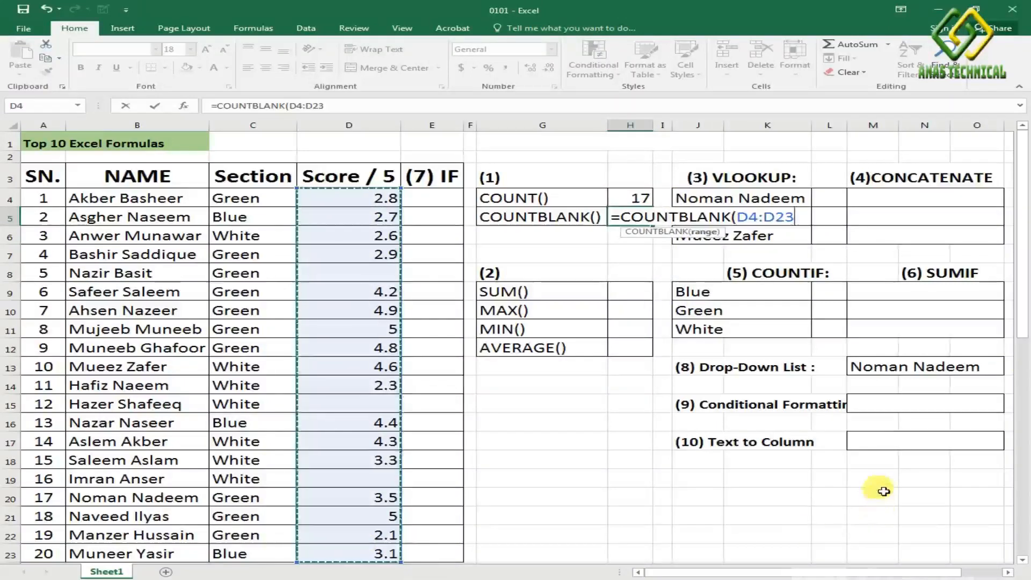
key("ctrl+Return")
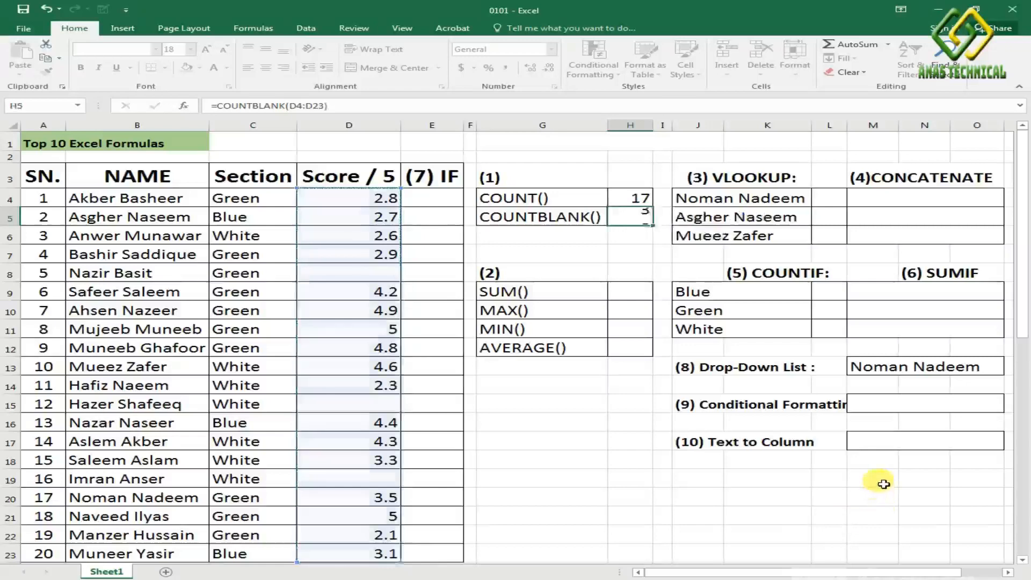
Check the COUNTBLANK result in H5 against the empty score cells D8, D15 and D19
left_click(631, 242)
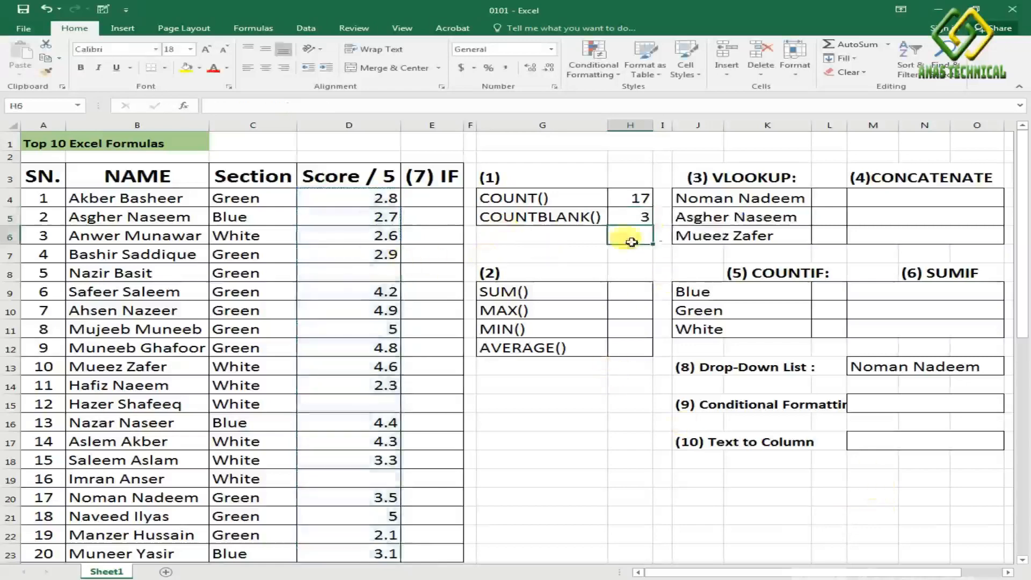
left_click(379, 269)
left_click(378, 403)
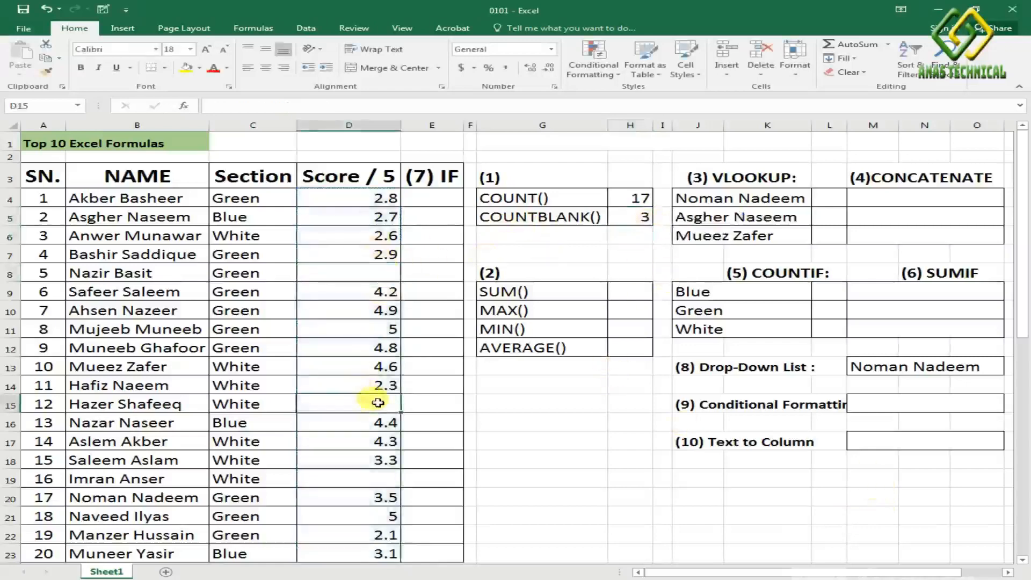
left_click(398, 479)
left_click(638, 218)
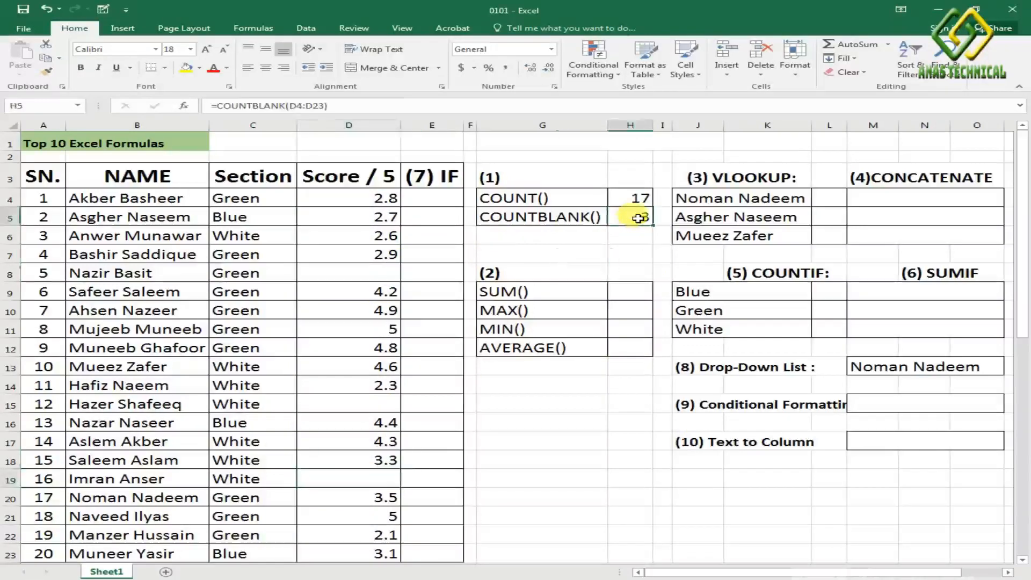
left_click(369, 269)
left_click(369, 405)
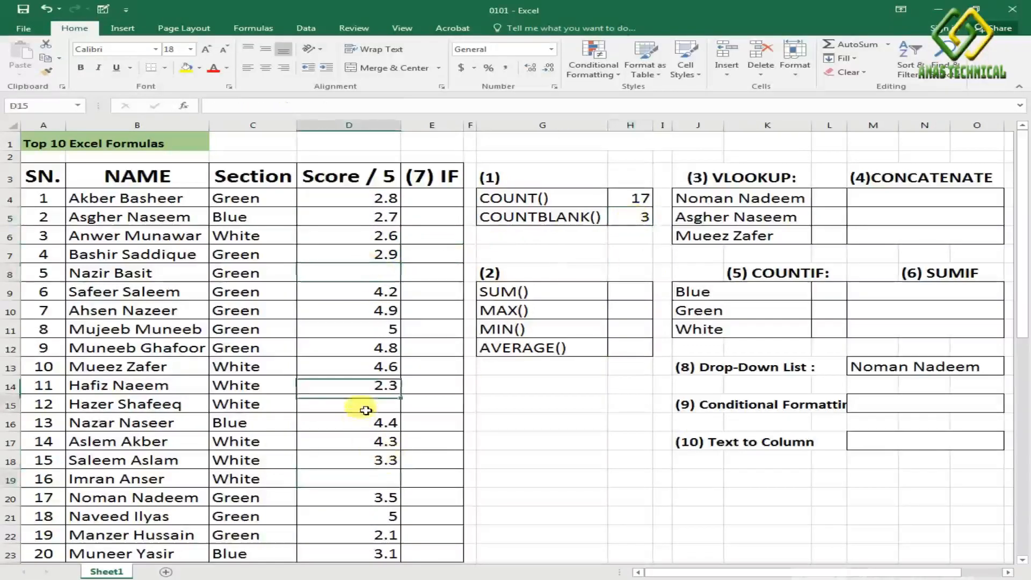
left_click(373, 477)
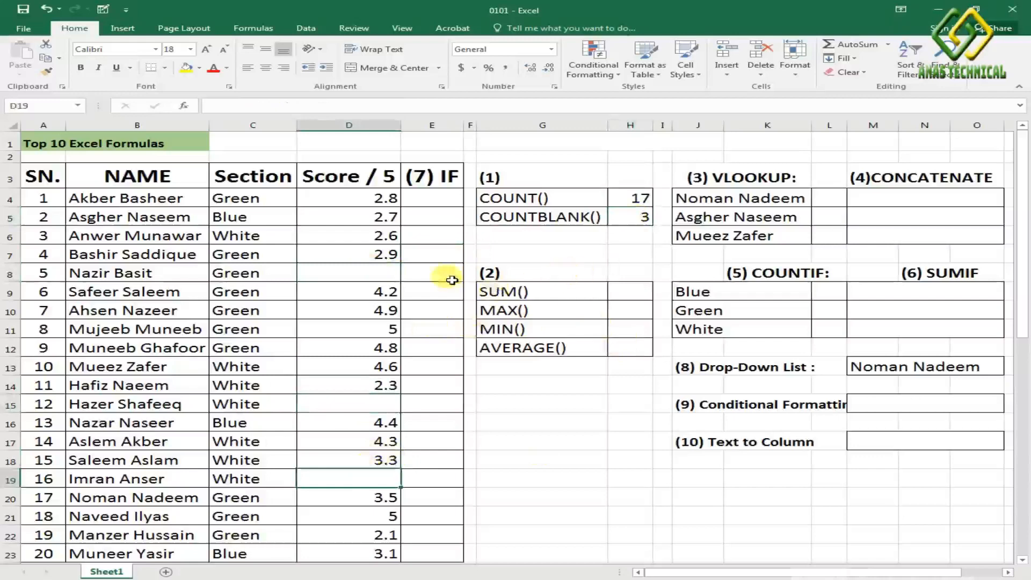
Enter a SUM formula over D4:D23 in H9 to total the scores
left_click(636, 291)
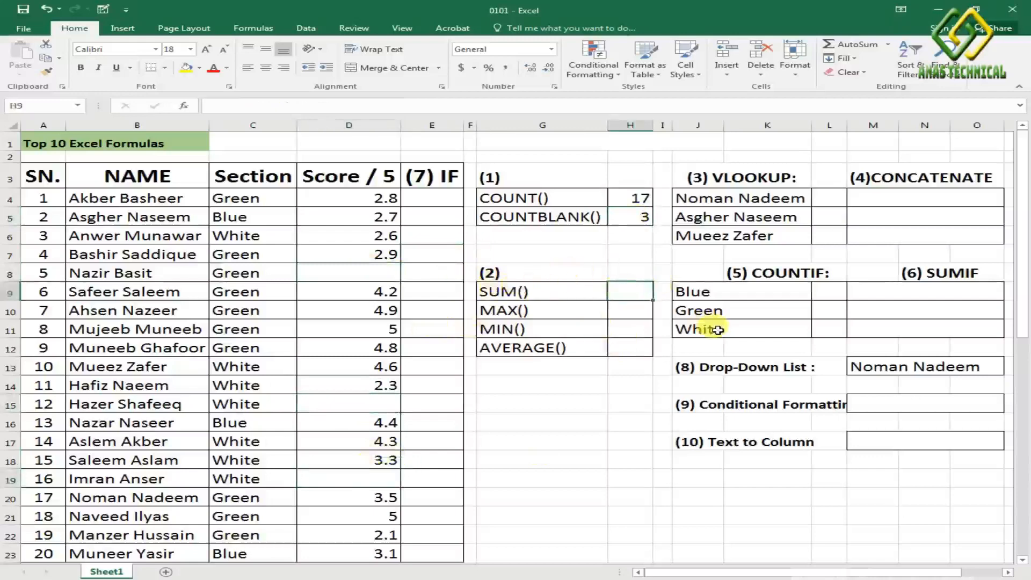
type("=sum")
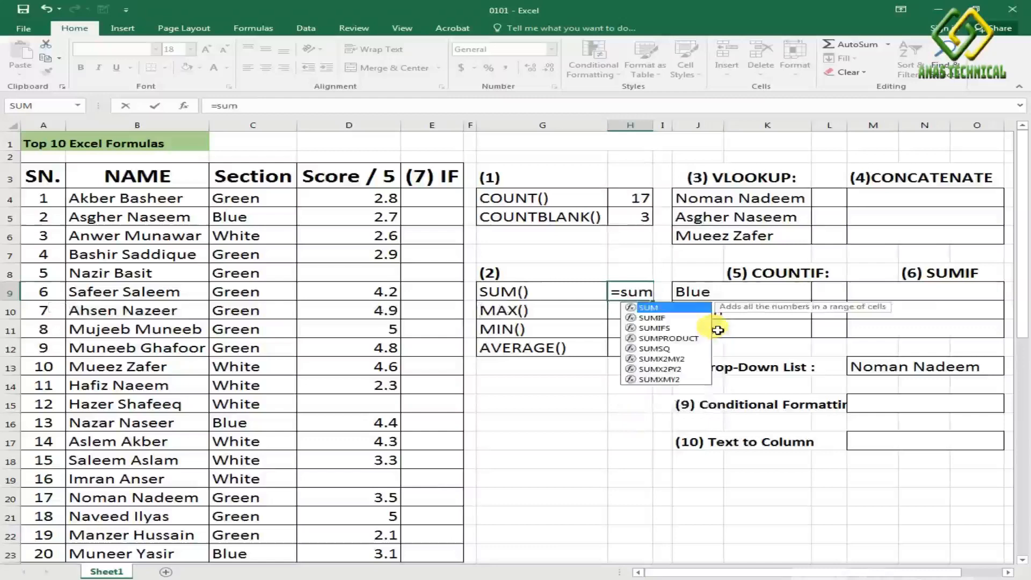
key("Tab")
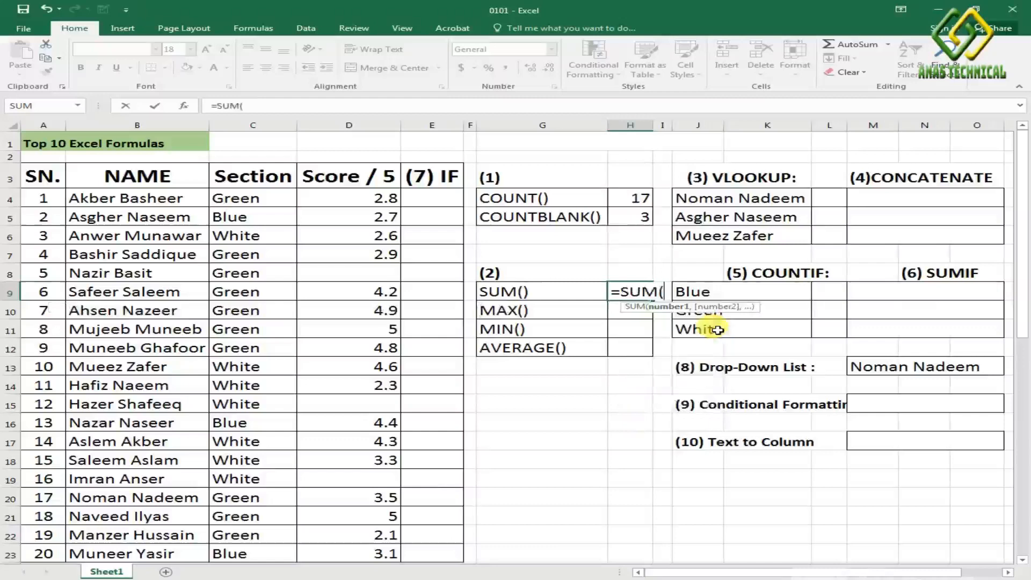
left_click_drag(368, 199, 334, 554)
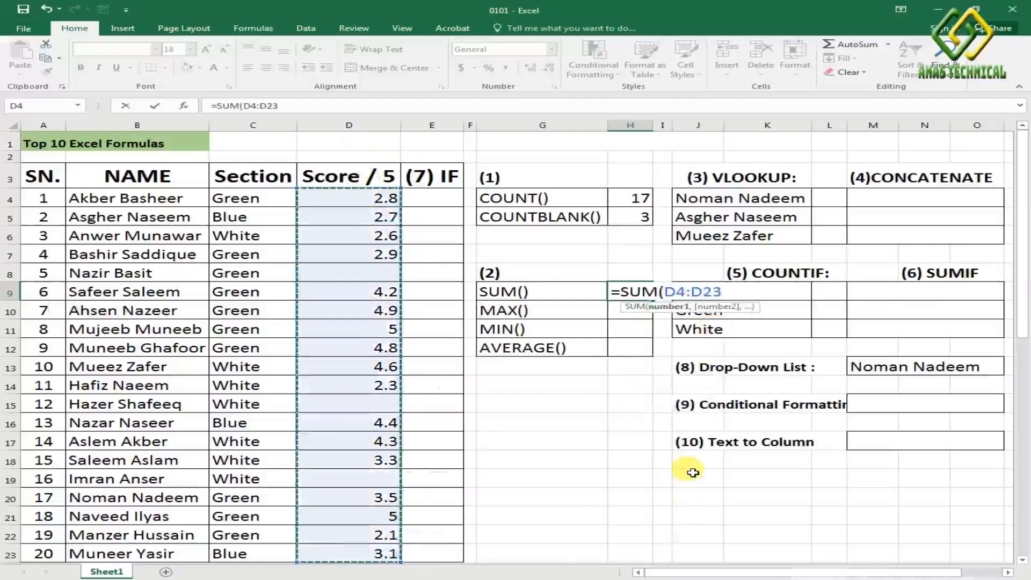
key("Return")
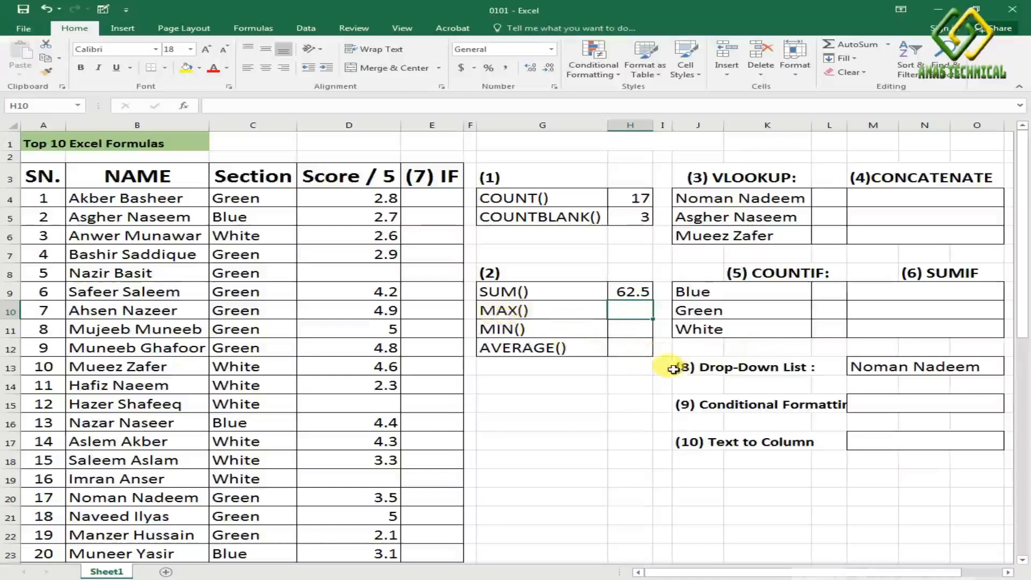
Enter =MAX(D4:D23) in H10 to find the highest score
type("=ma")
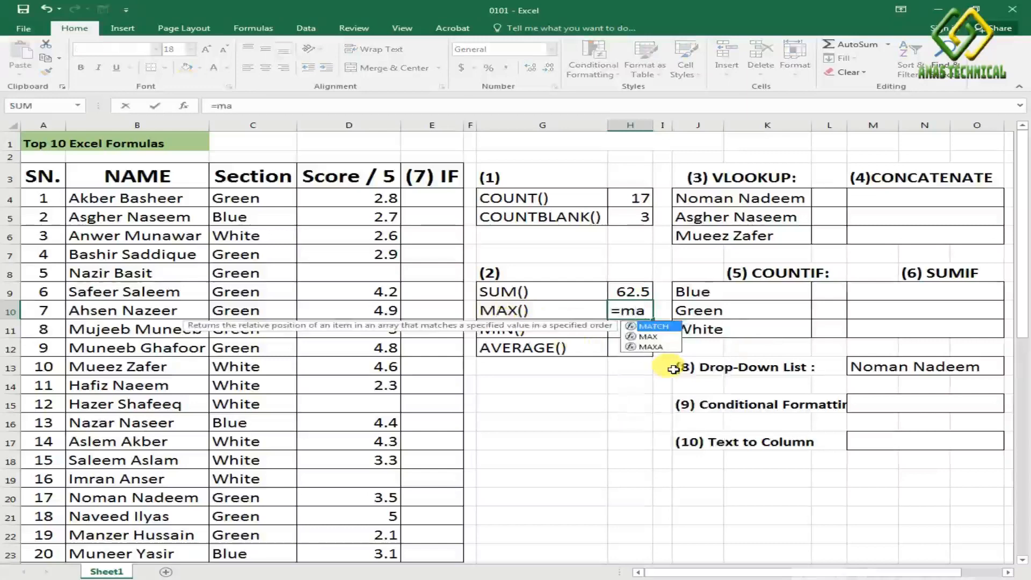
double_click(649, 336)
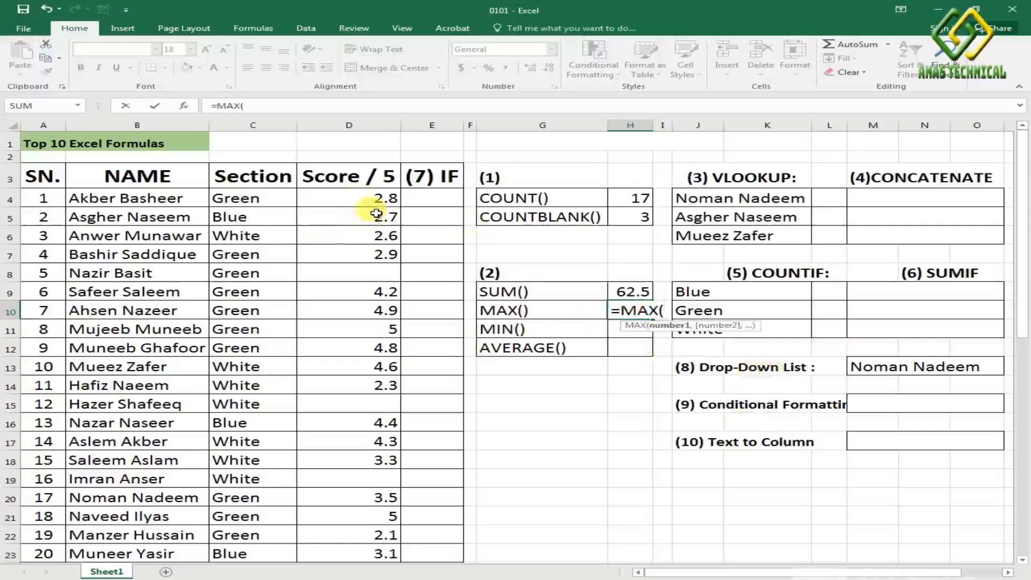
left_click_drag(379, 201, 368, 551)
type(")")
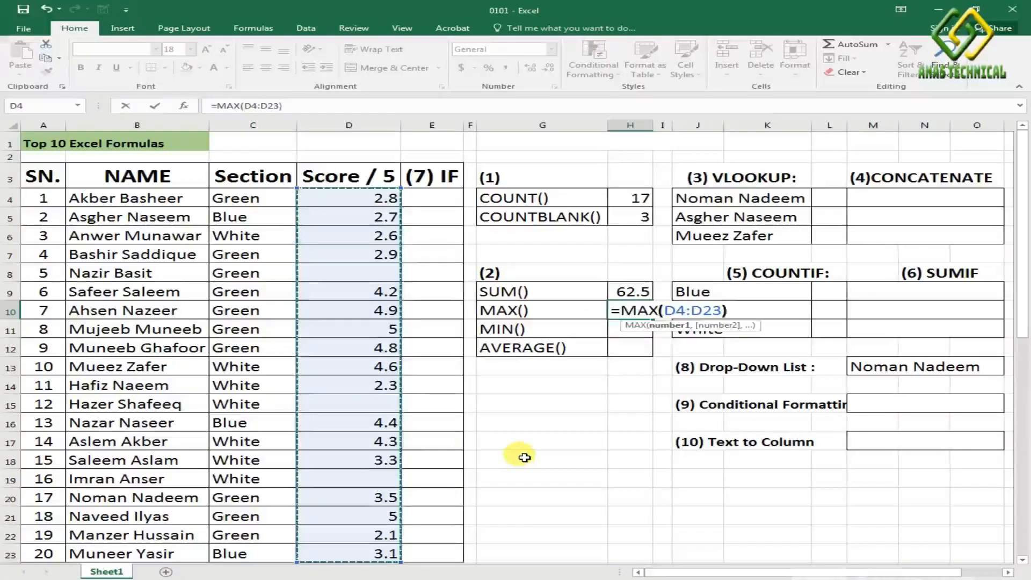
key("Return")
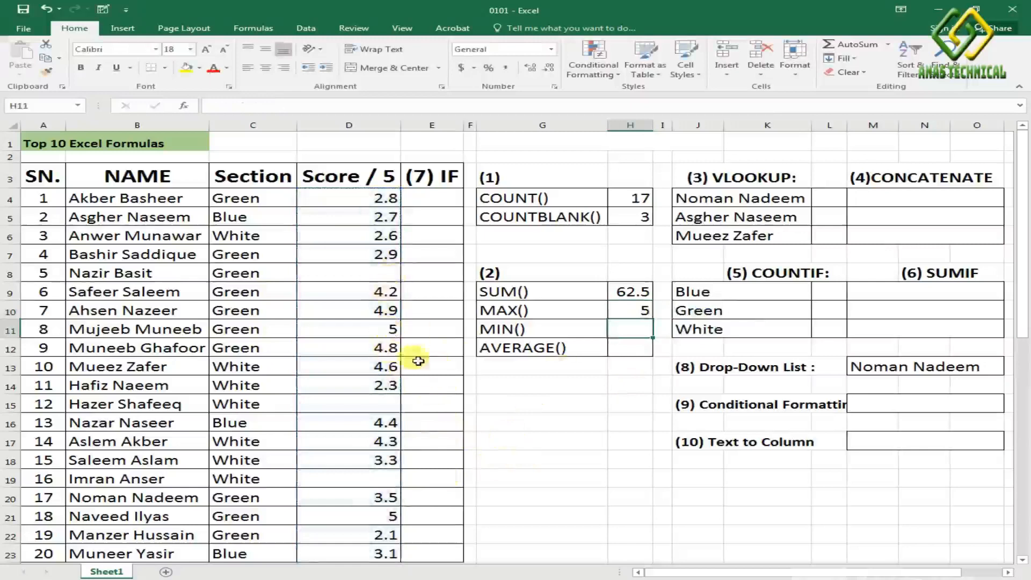
left_click(643, 314)
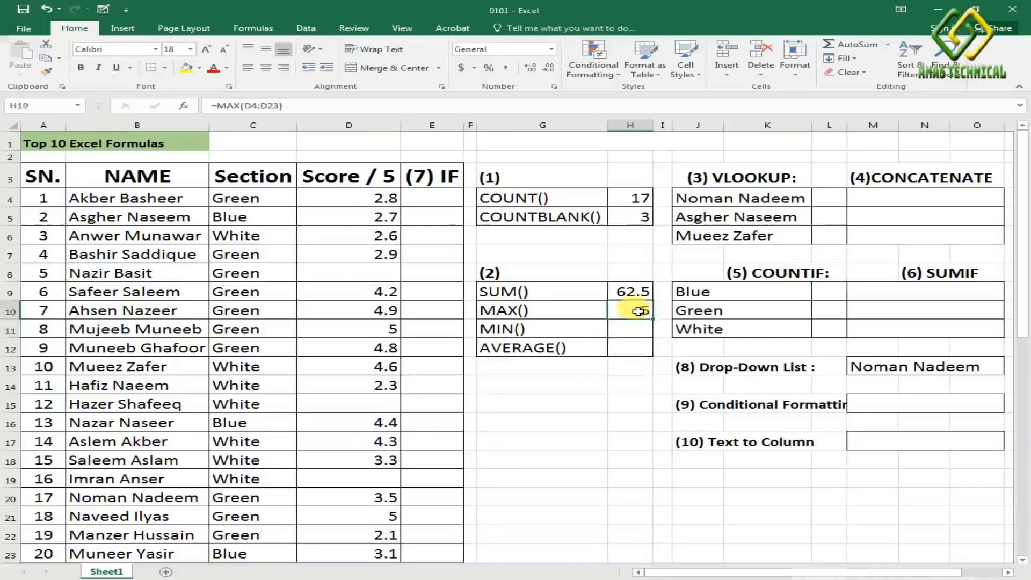
Enter =MIN(D4:D23) in H11 to find the lowest score
left_click(612, 330)
type("=")
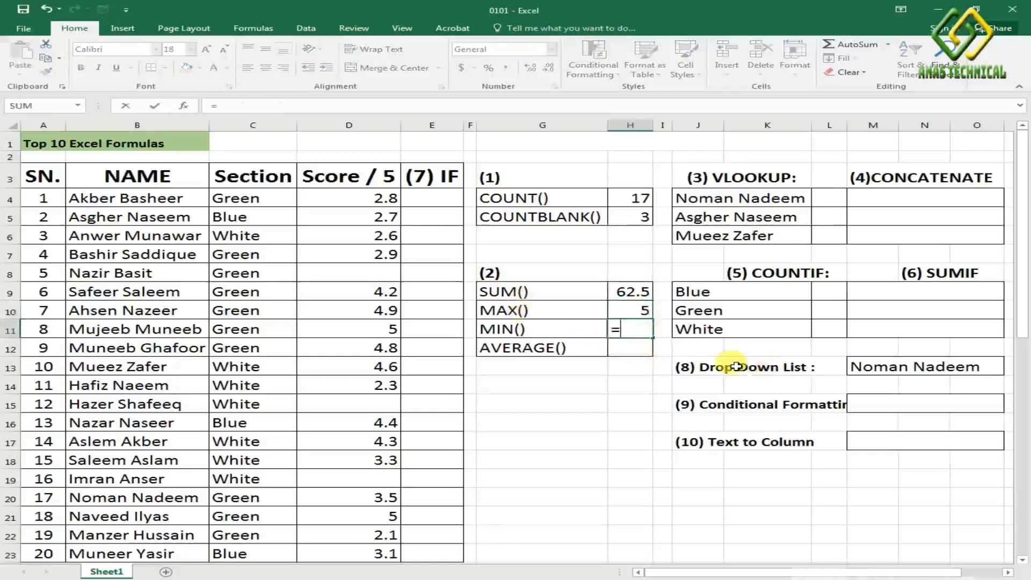
type("MIN")
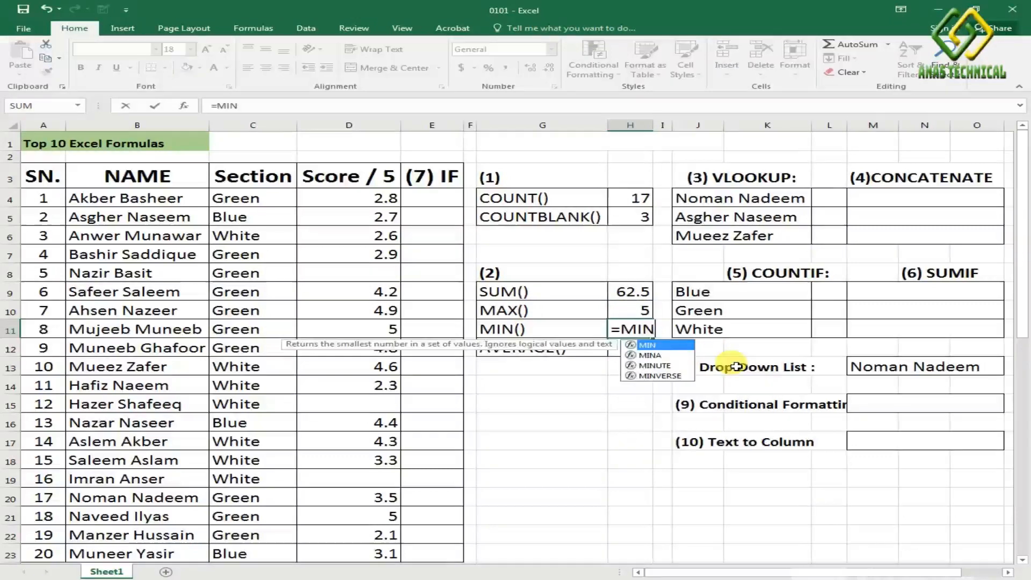
type("(")
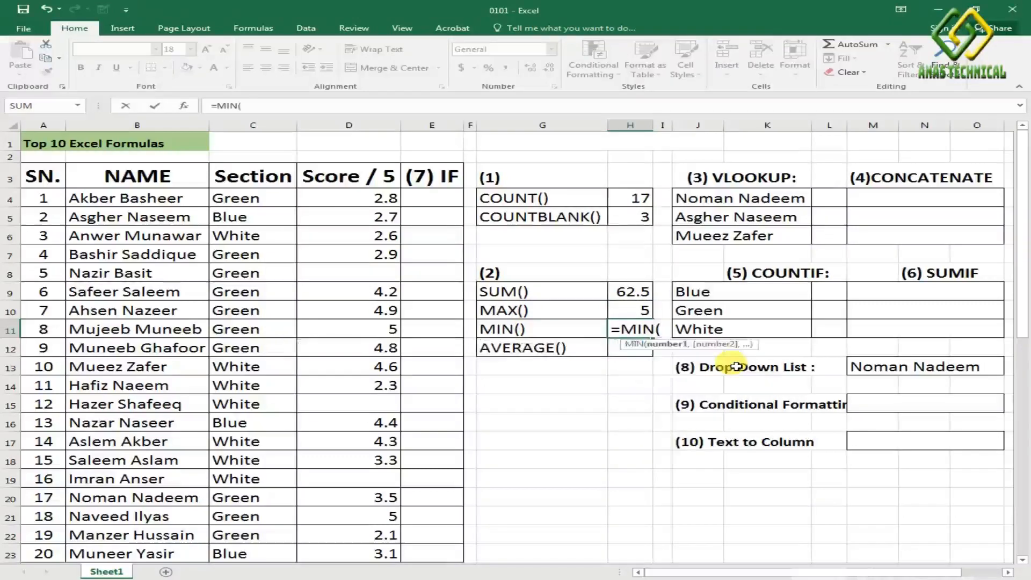
left_click_drag(387, 198, 377, 548)
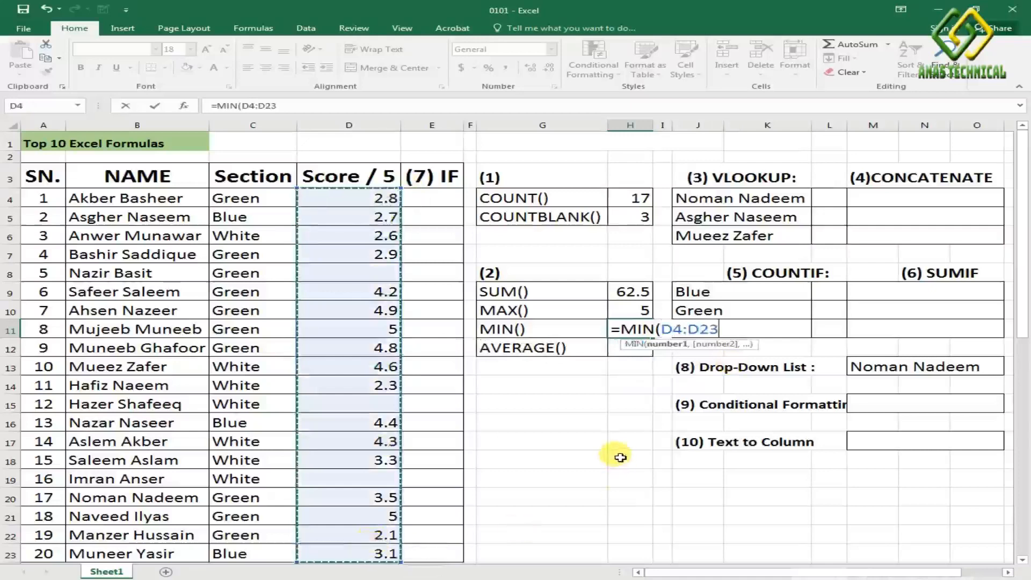
type(")")
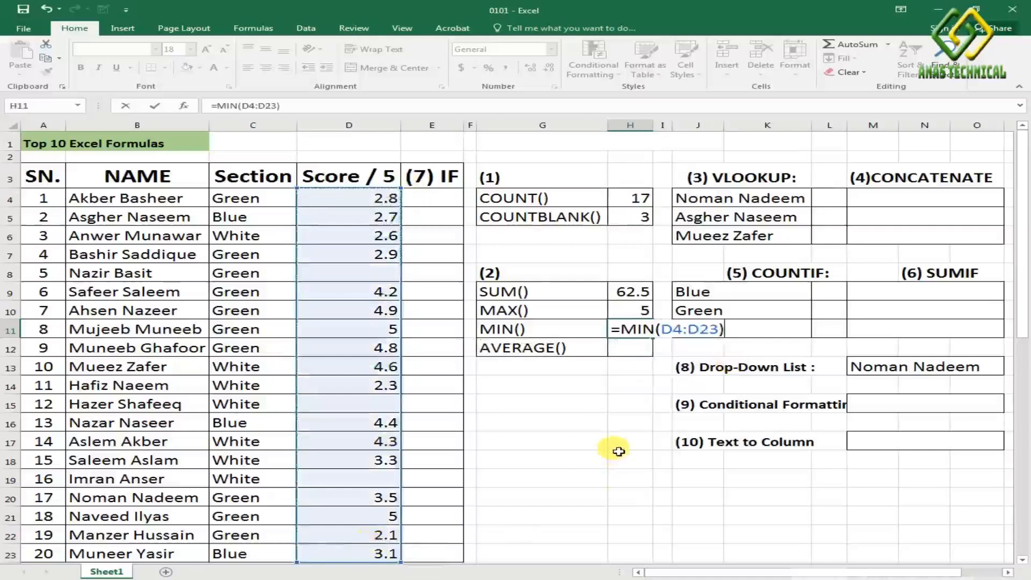
key("Return")
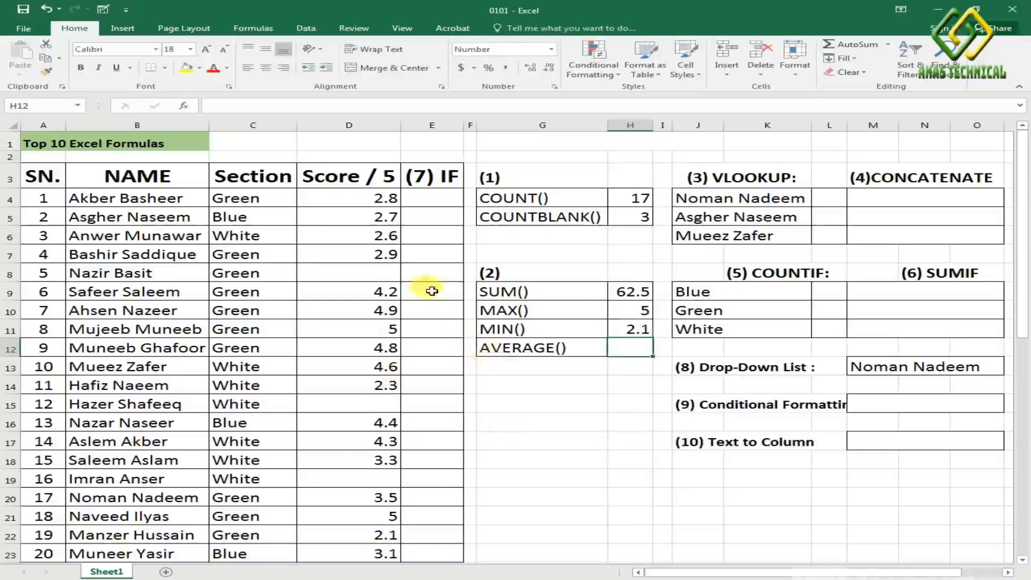
Fill the empty score cells D8, D15 and D19 with 0
left_click(381, 273)
type("0")
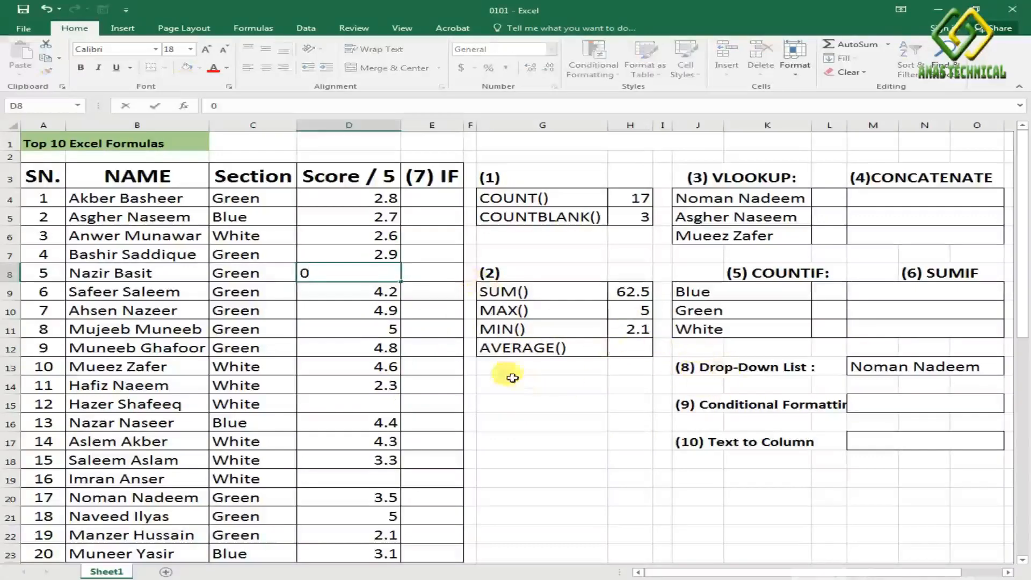
left_click(369, 404)
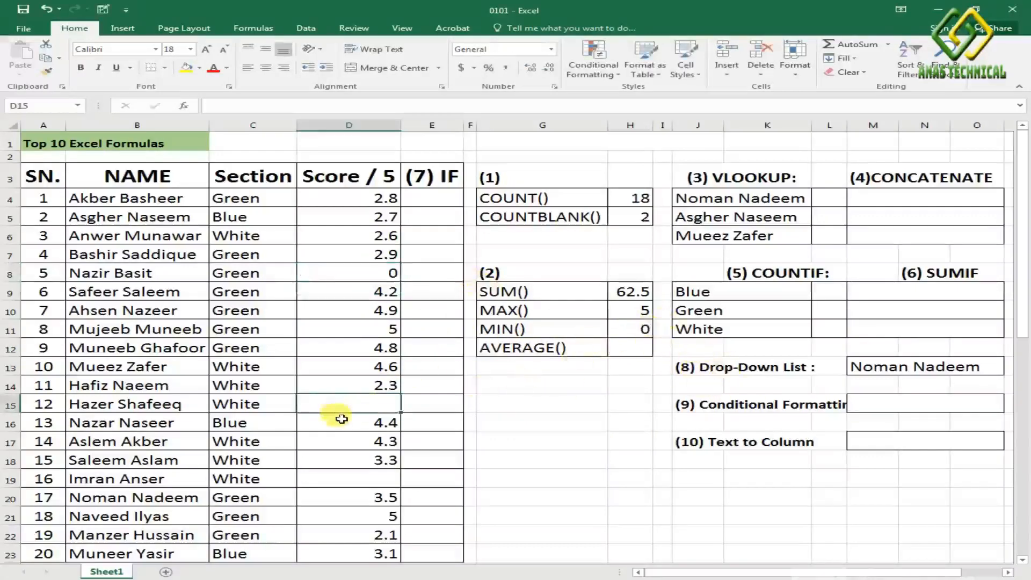
type("0")
left_click(365, 479)
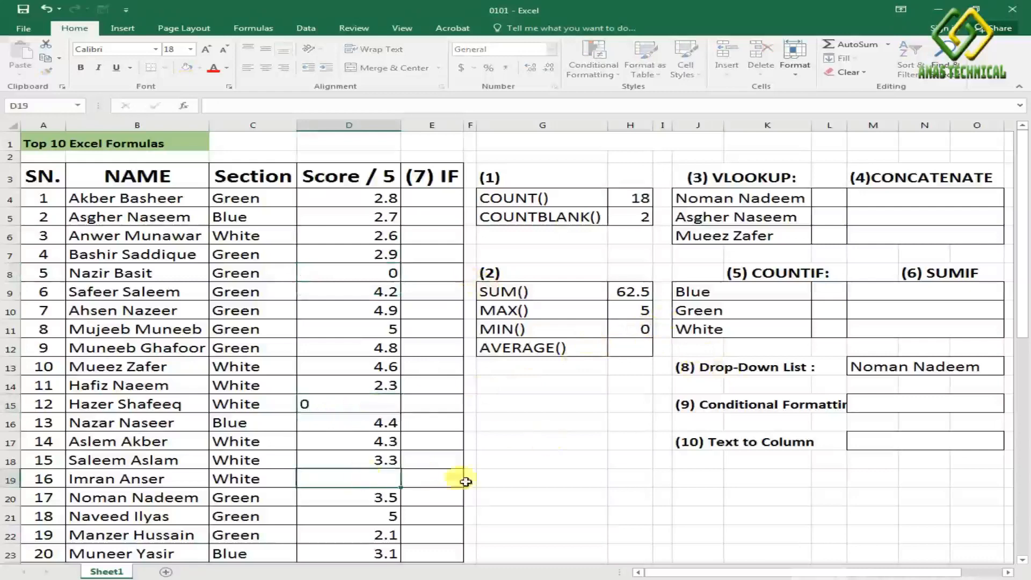
type("0")
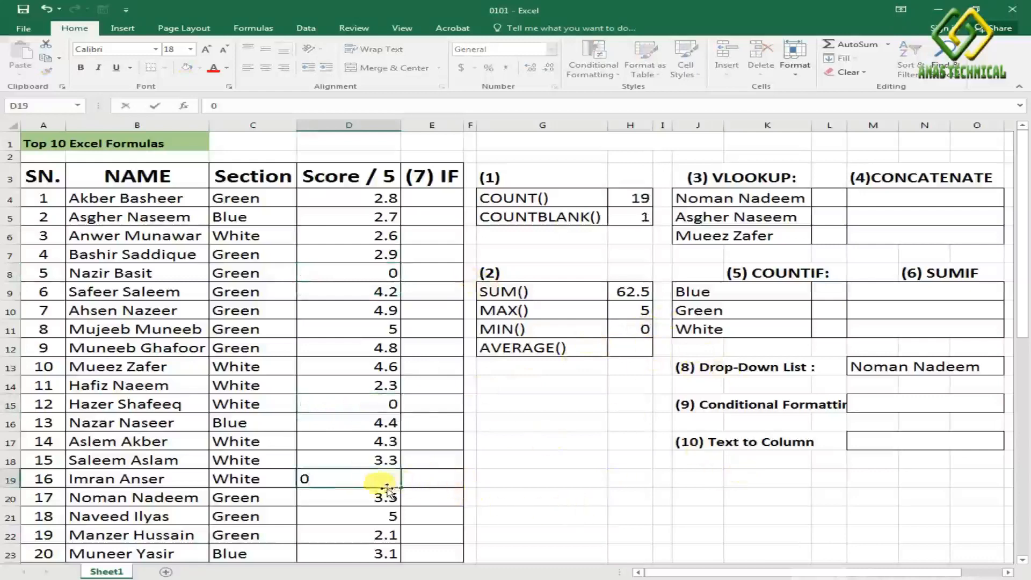
left_click(376, 516)
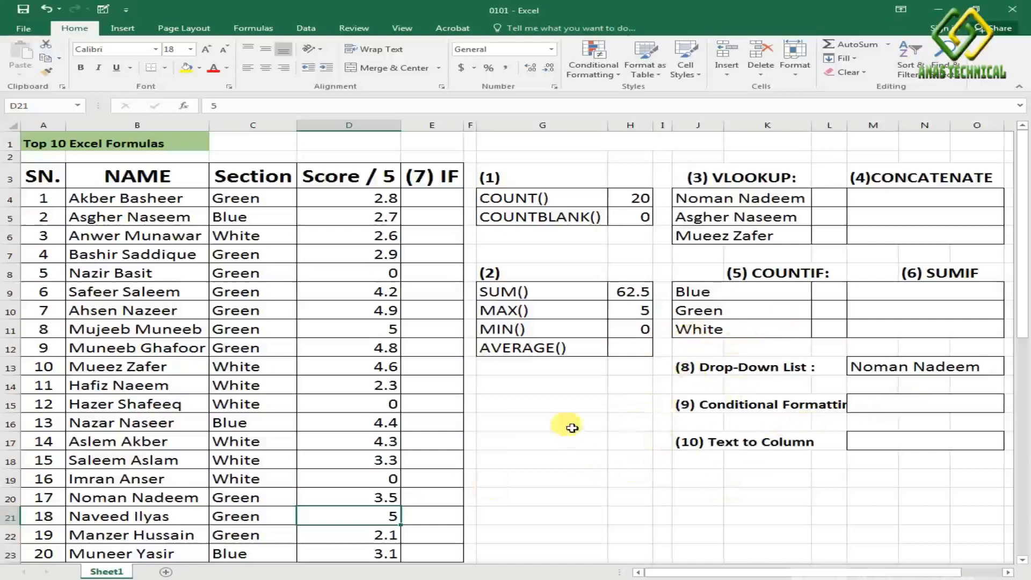
Enter =AVERAGE(D4:D23) in H12 to calculate the average score
left_click(629, 351)
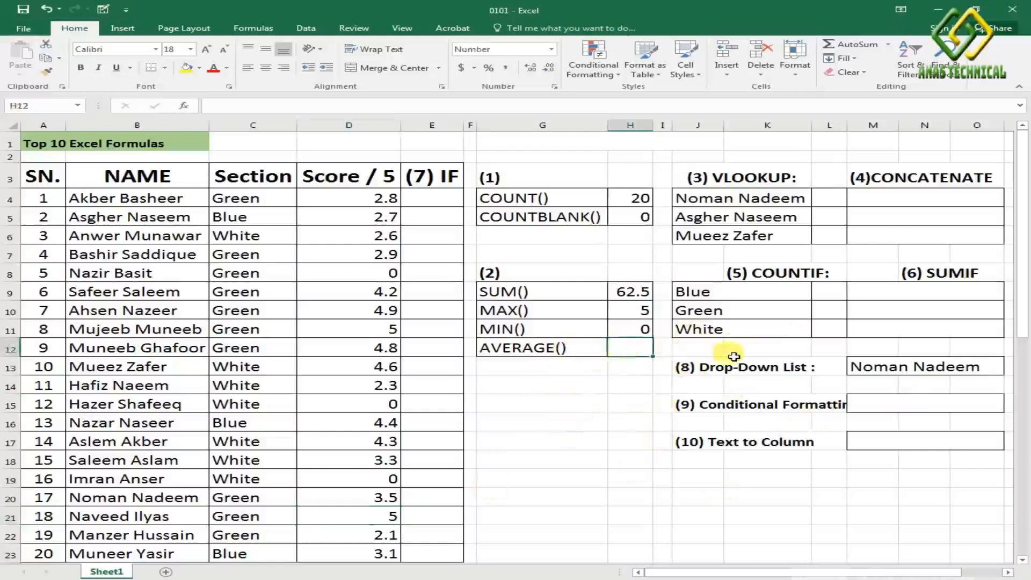
type("+")
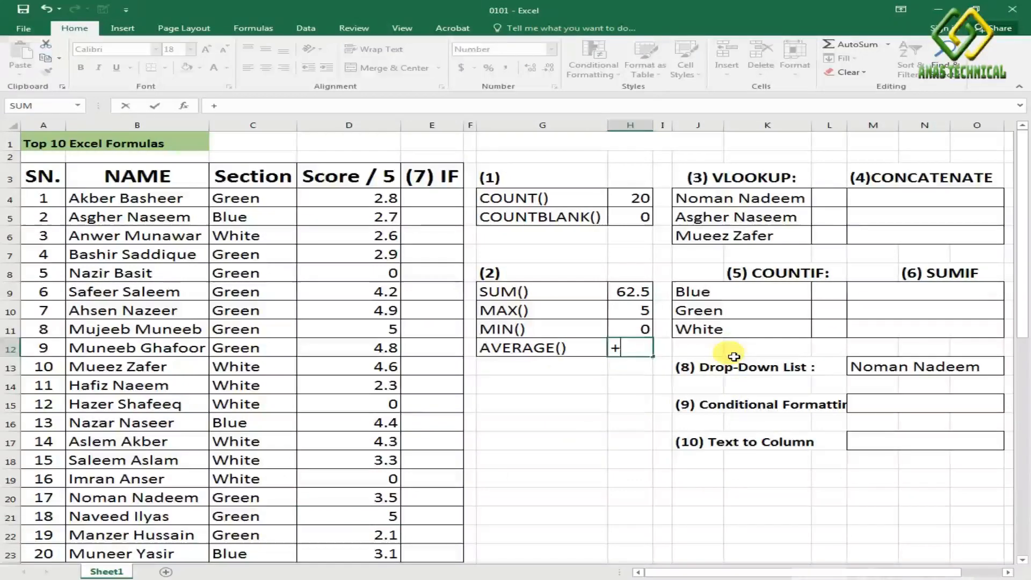
key("Escape")
type("=ave")
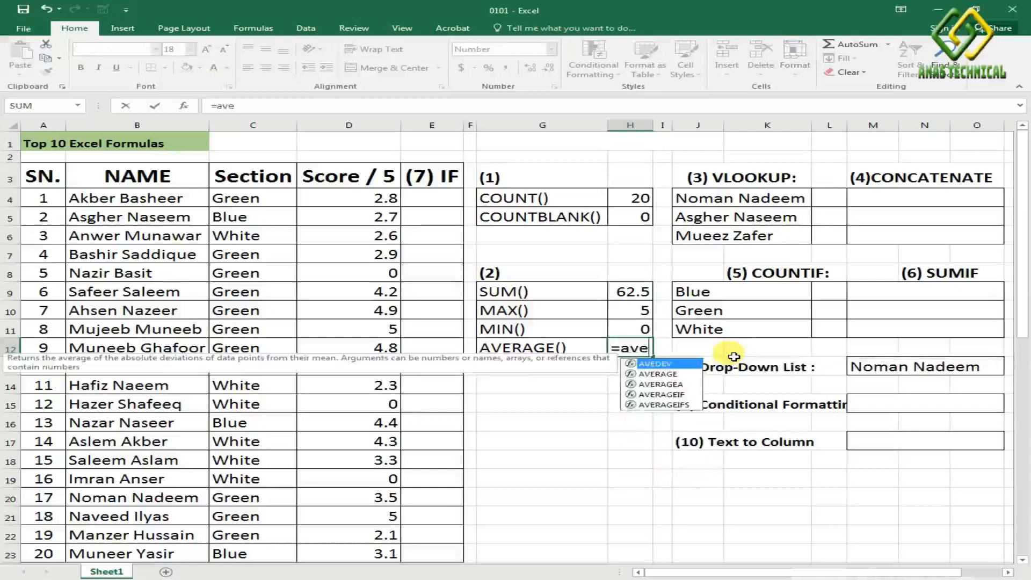
double_click(676, 376)
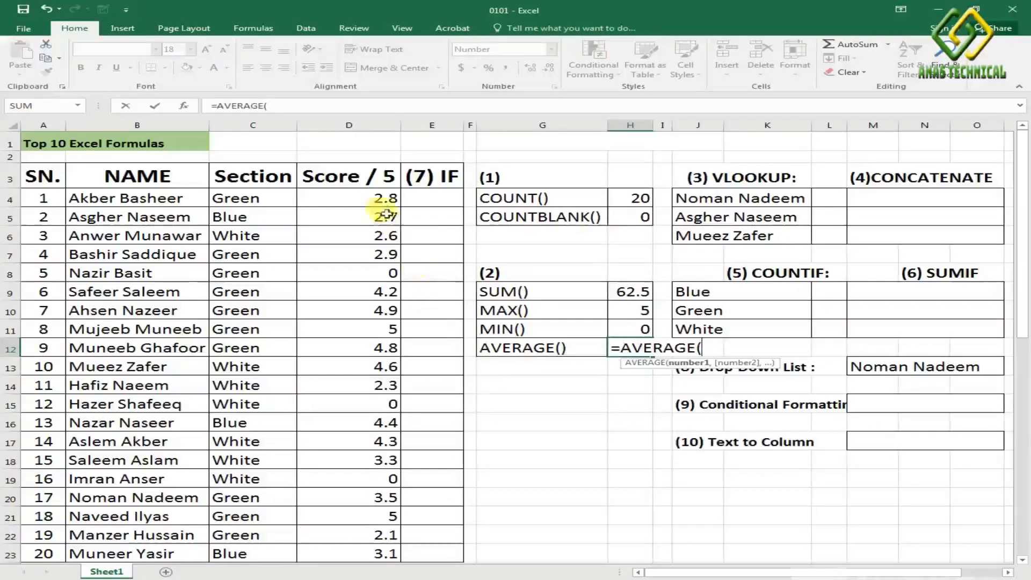
left_click_drag(380, 198, 380, 553)
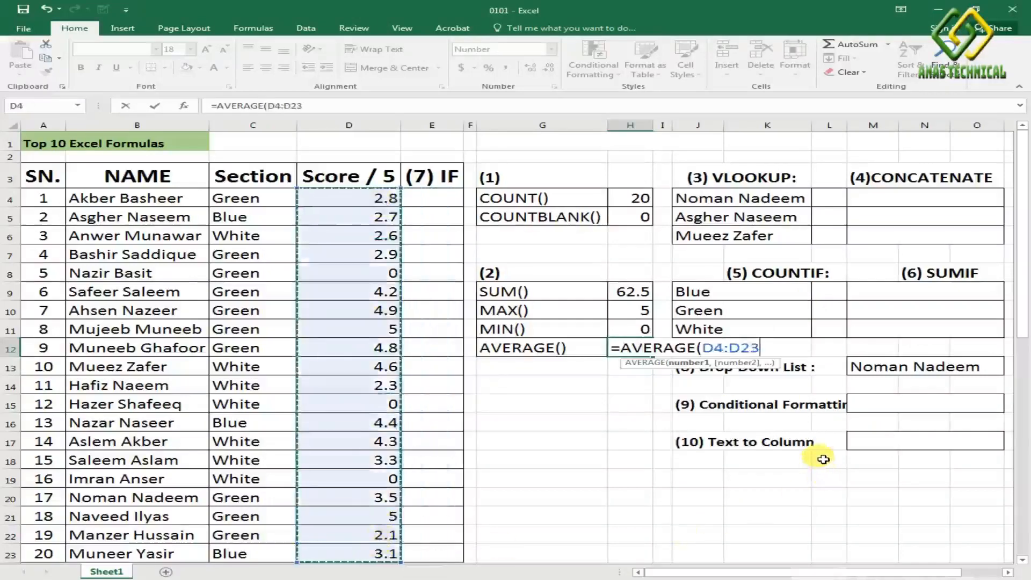
key("ctrl+Return")
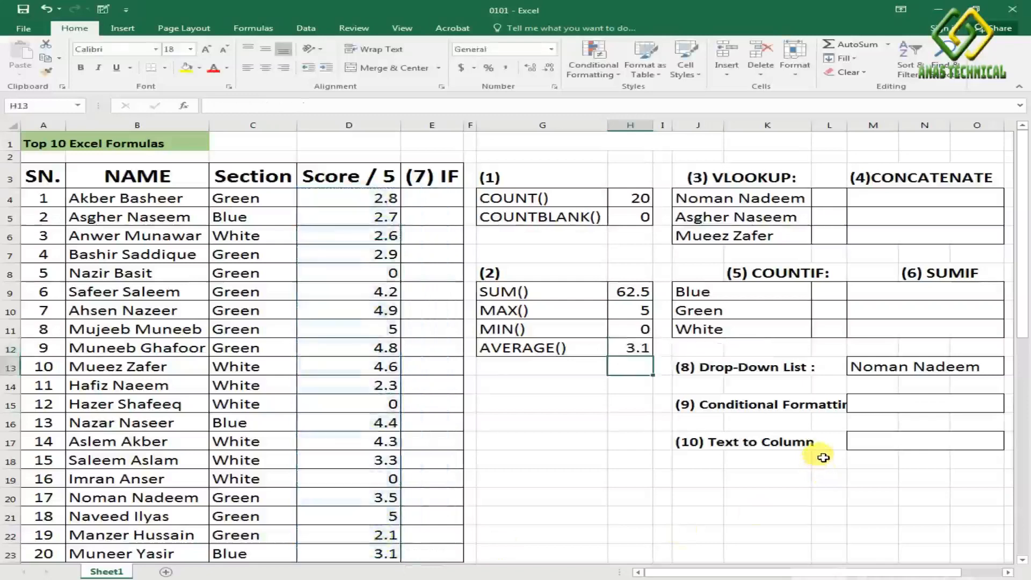
left_click(640, 351)
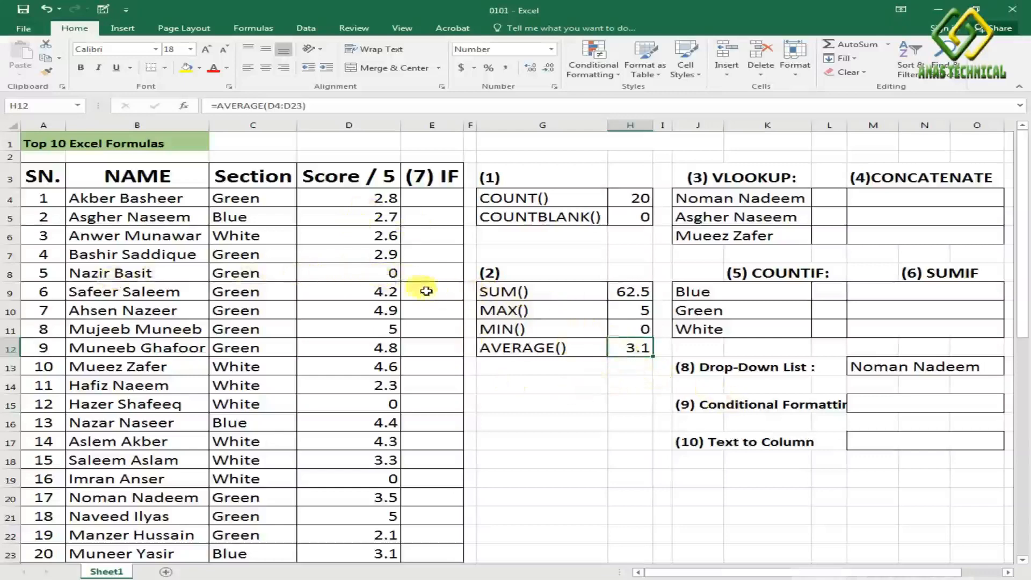
Delete the zero scores from D8, D15 and D19 to see how the average responds to blank cells
left_click(387, 273)
key("Delete")
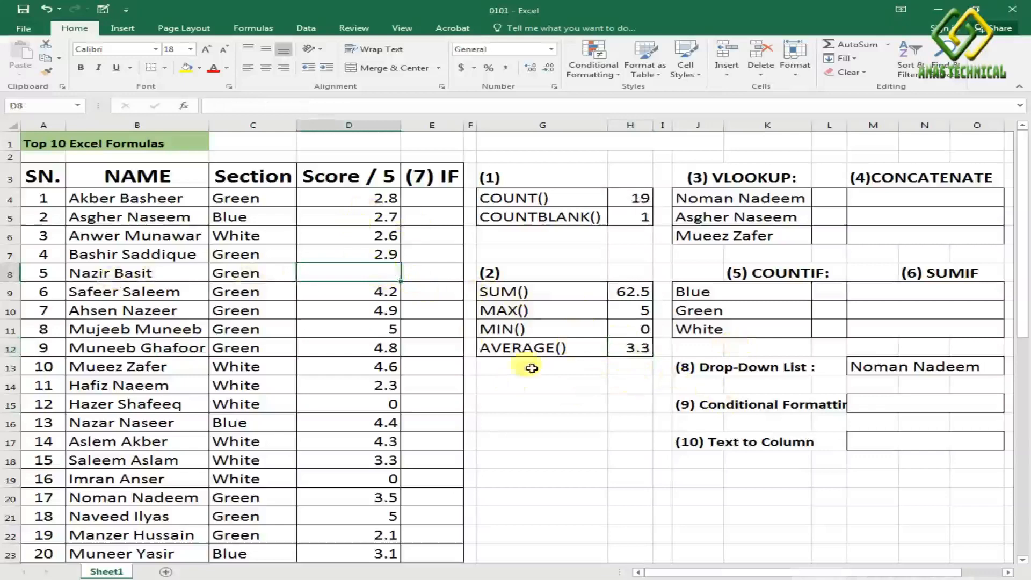
left_click(376, 403)
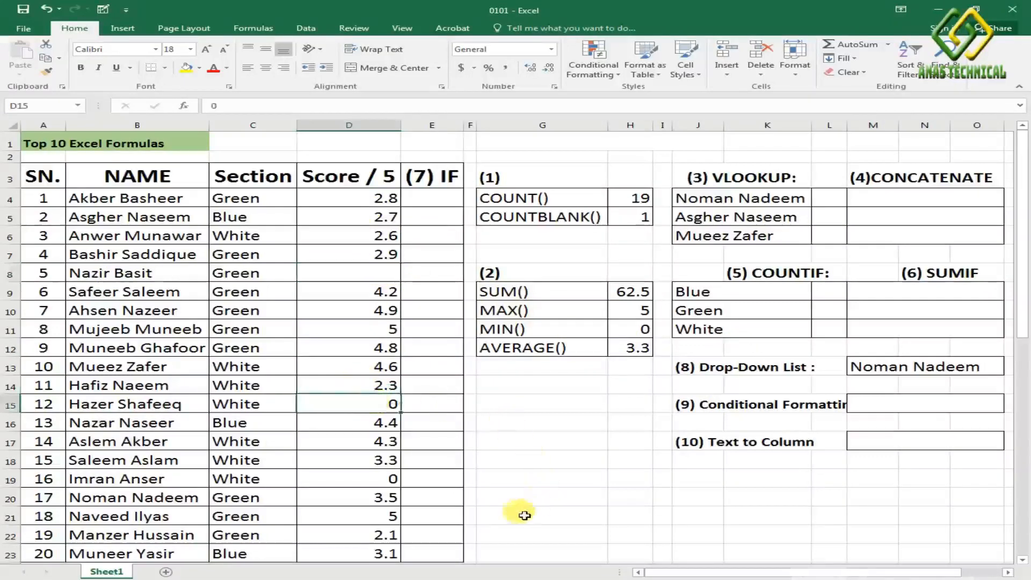
key("Delete")
left_click(383, 478)
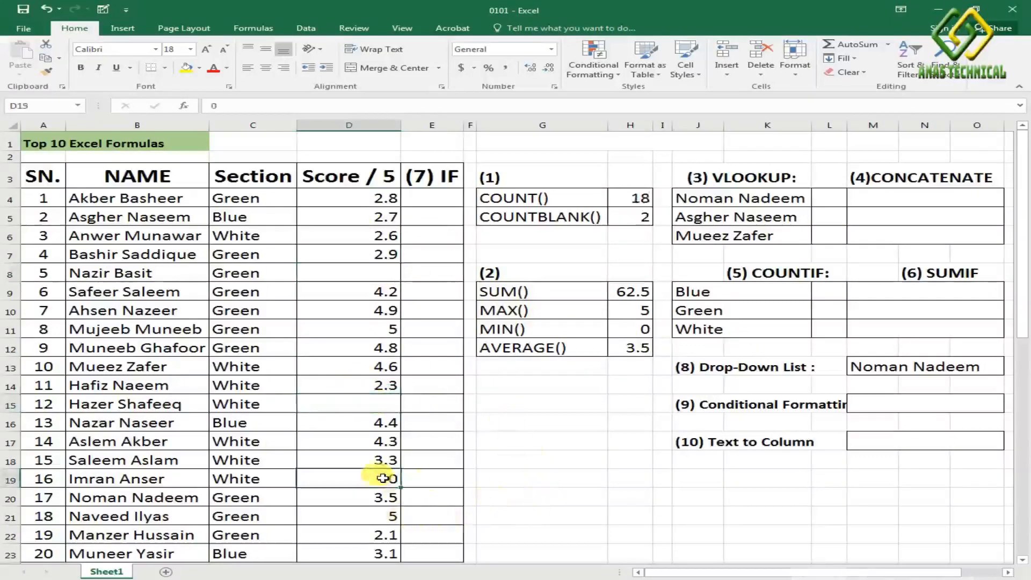
key("Delete")
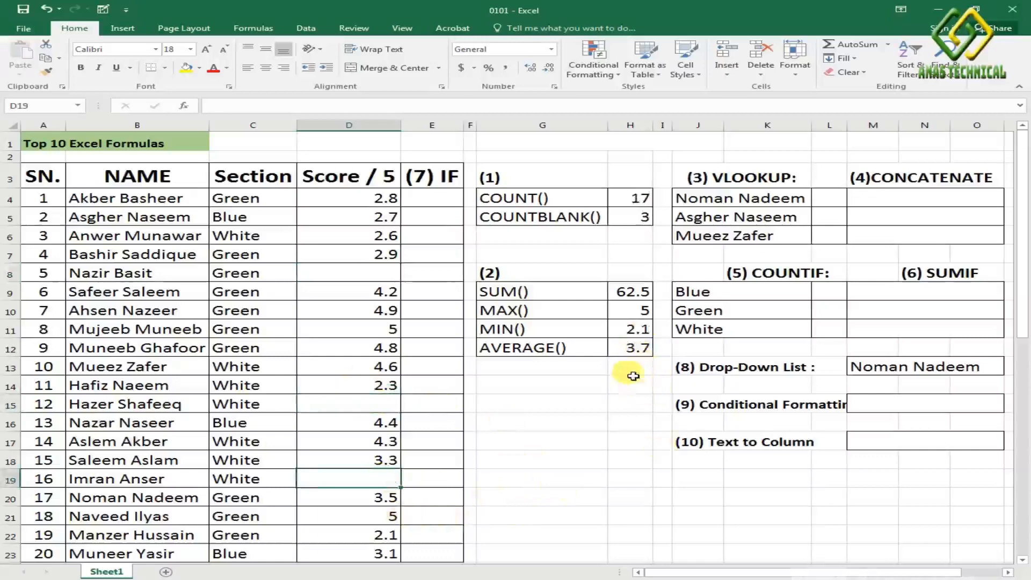
Enter 0 again in the blank score cells D8, D15 and D19
left_click(377, 276)
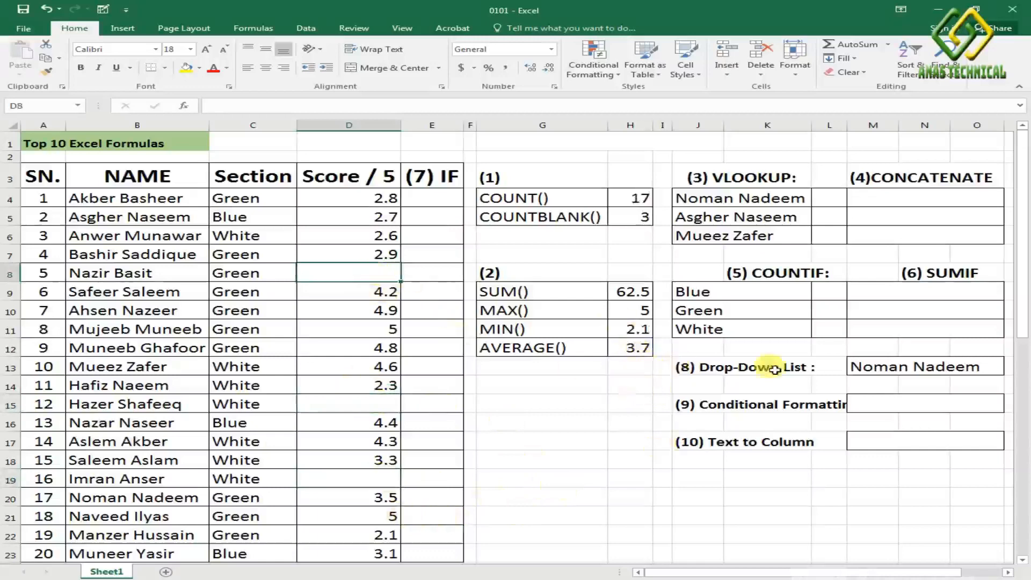
type("0")
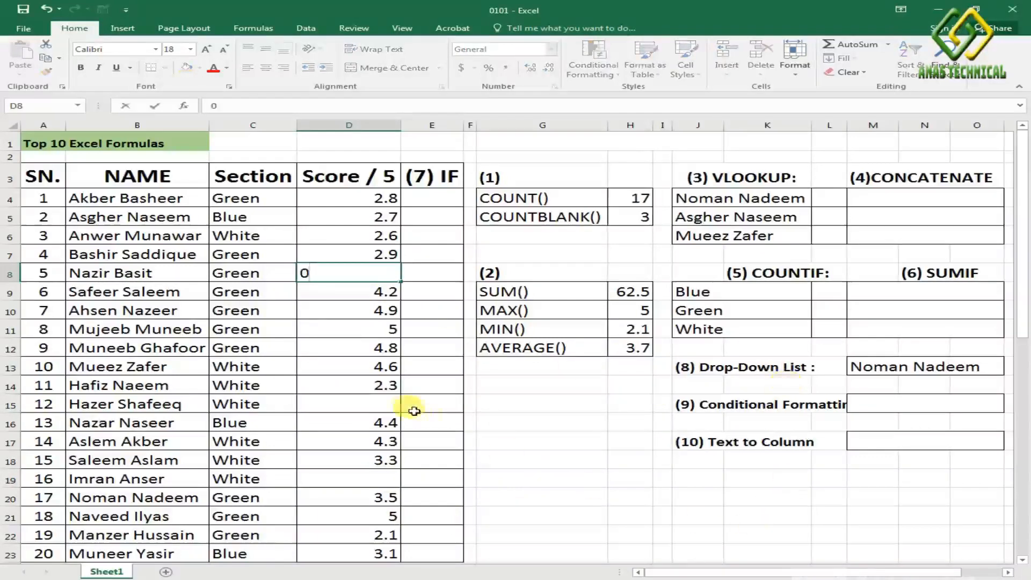
left_click(382, 403)
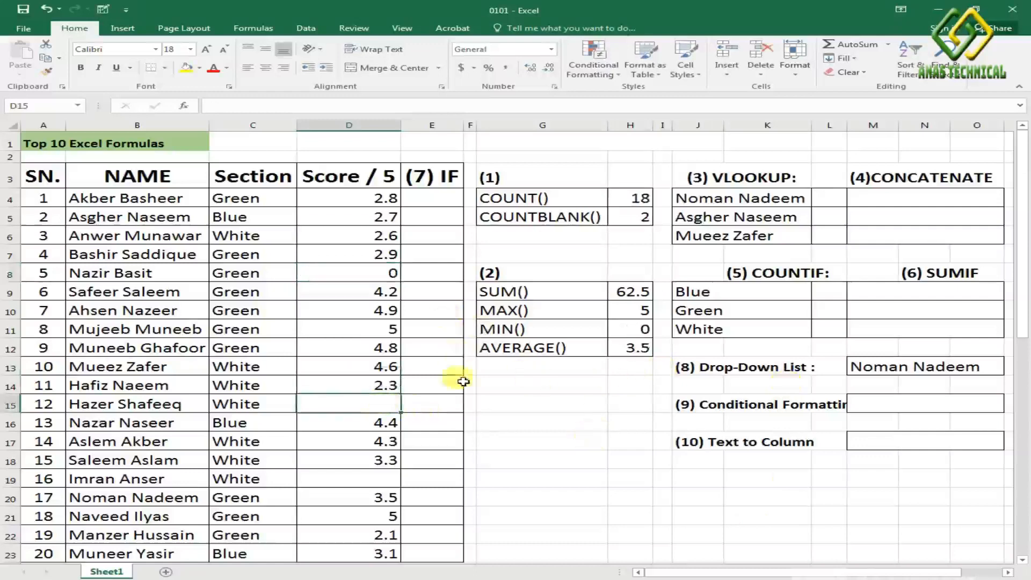
type("0")
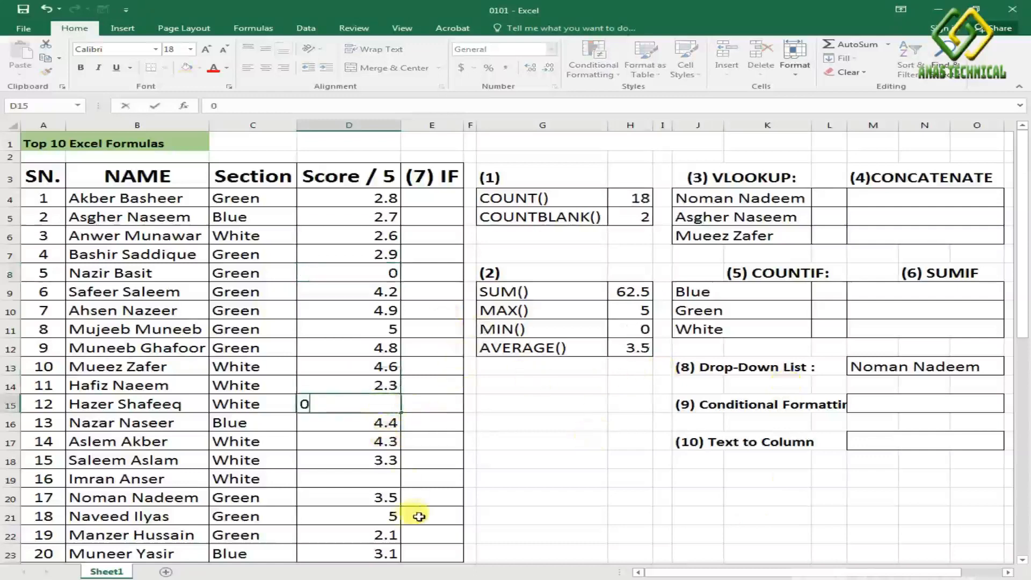
left_click(383, 479)
type("0")
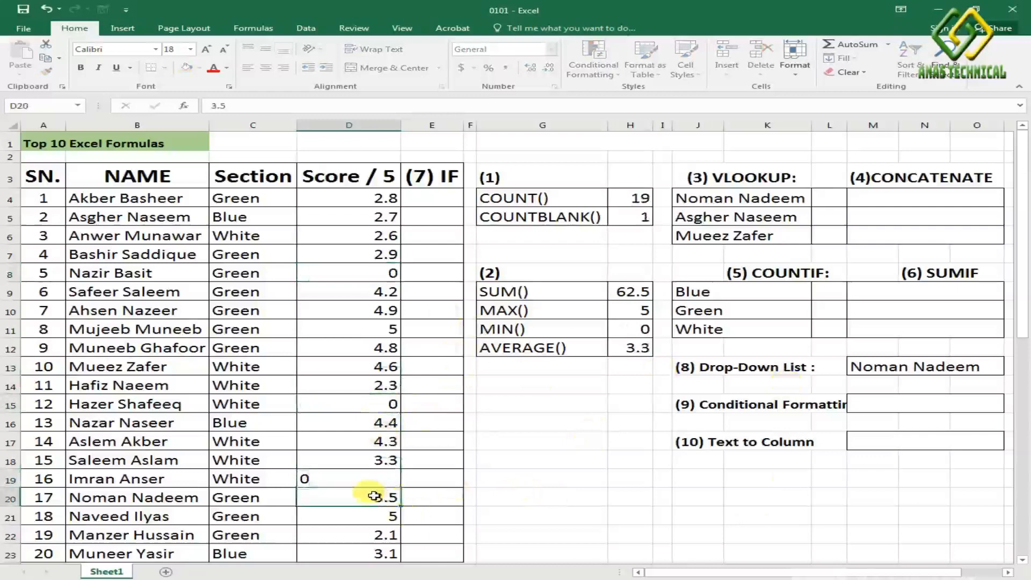
left_click(376, 494)
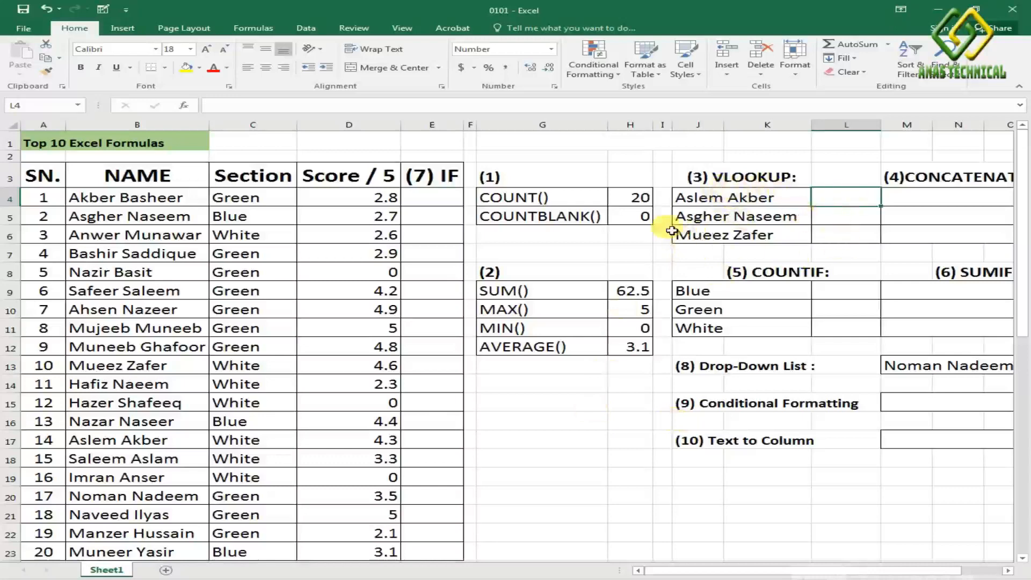
Start a VLOOKUP formula in L4 to look up the score of the first listed name
type("=v")
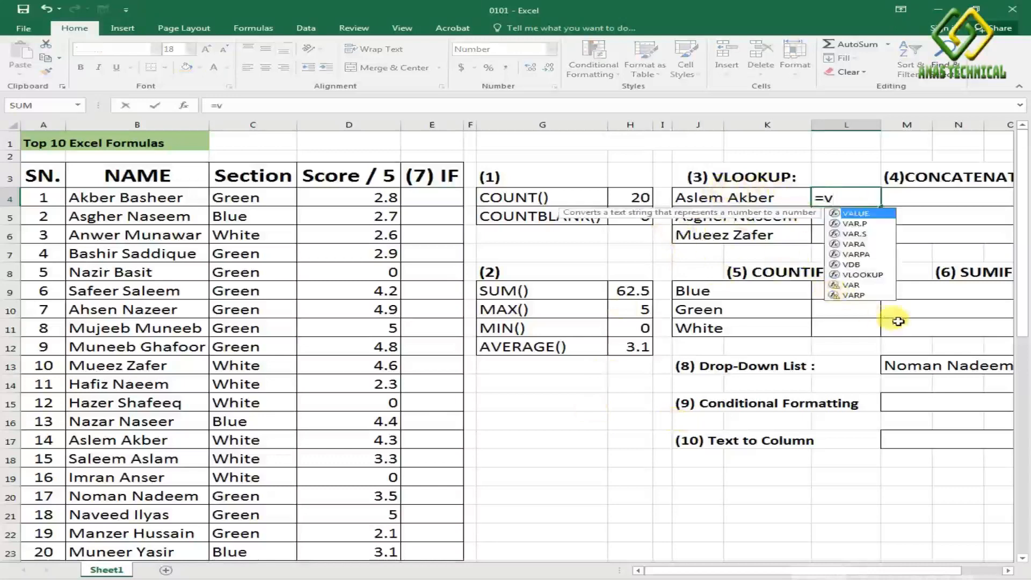
type("l")
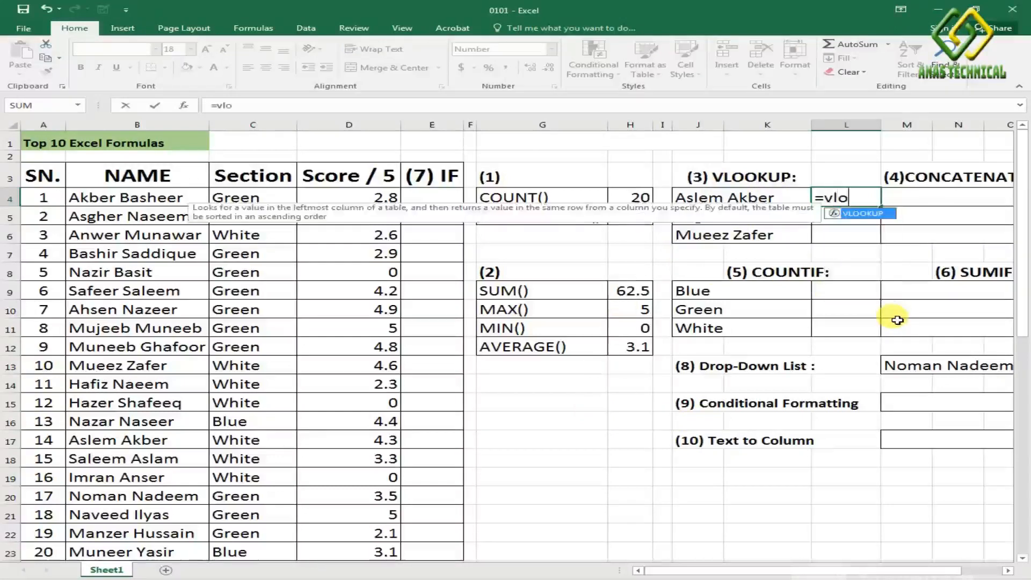
type("o")
key("Tab")
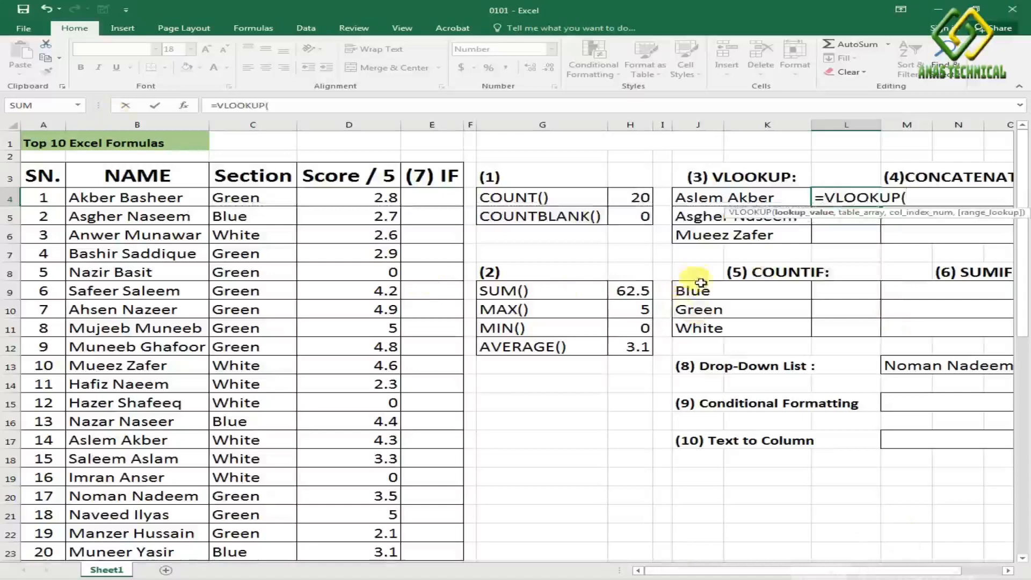
left_click(742, 198)
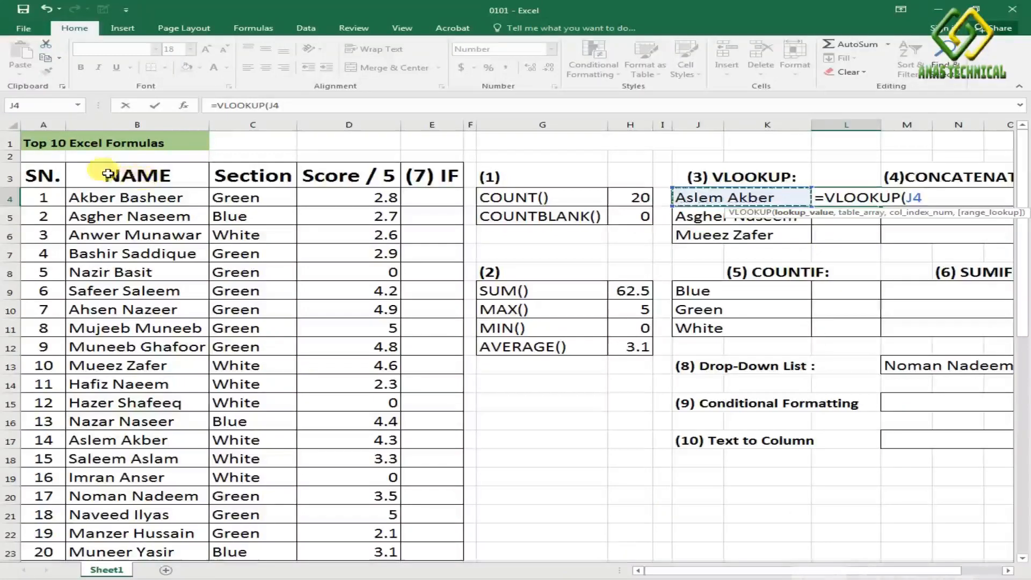
left_click_drag(108, 172, 435, 553)
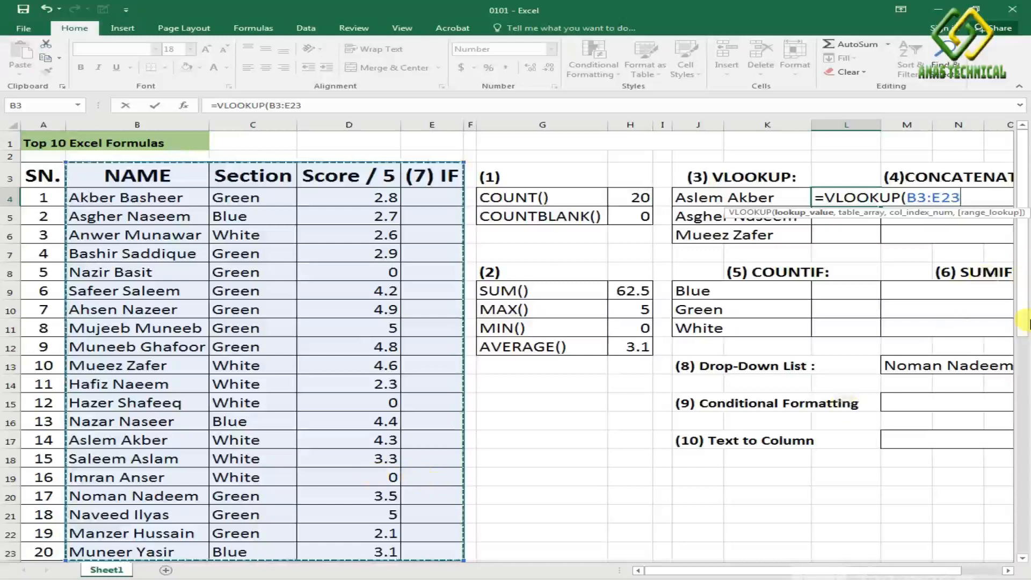
key("BackSpace")
key("BackSpace")
key("BackSpace")
key("BackSpace")
key("BackSpace")
key("BackSpace")
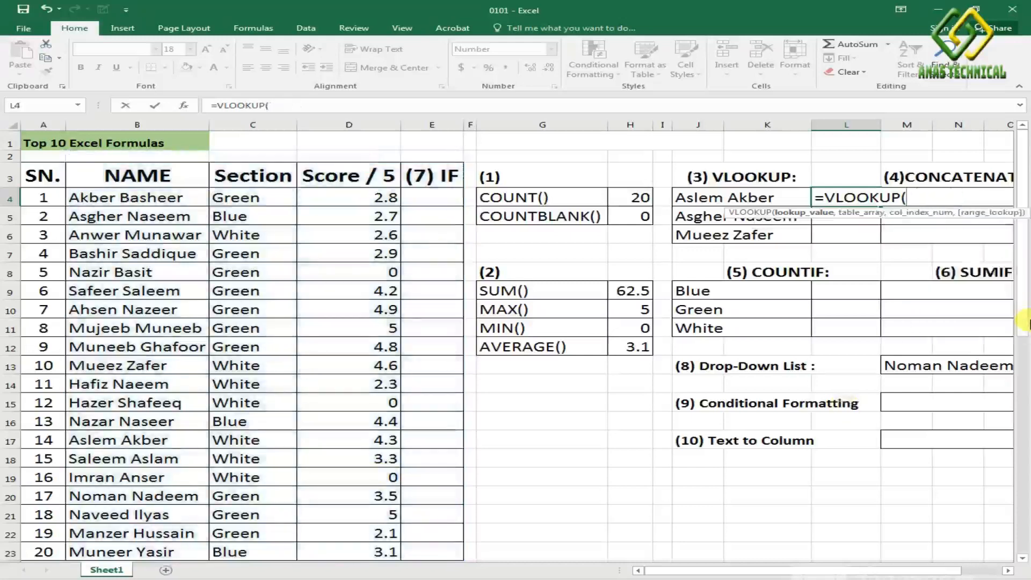
Set J4 as the lookup value and the absolute range $B$3:$E$23 as the table array of the VLOOKUP
left_click(760, 197)
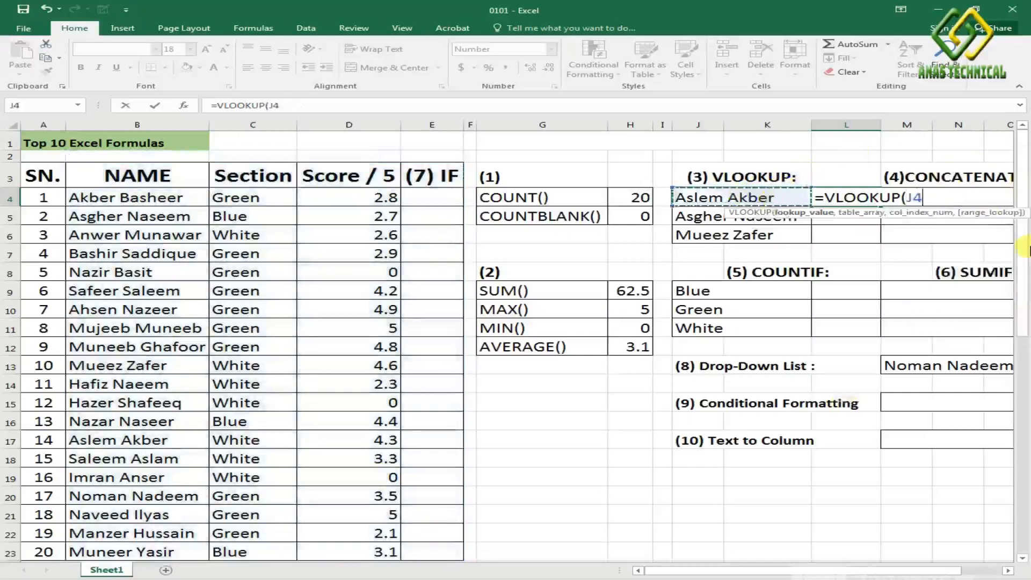
type(",")
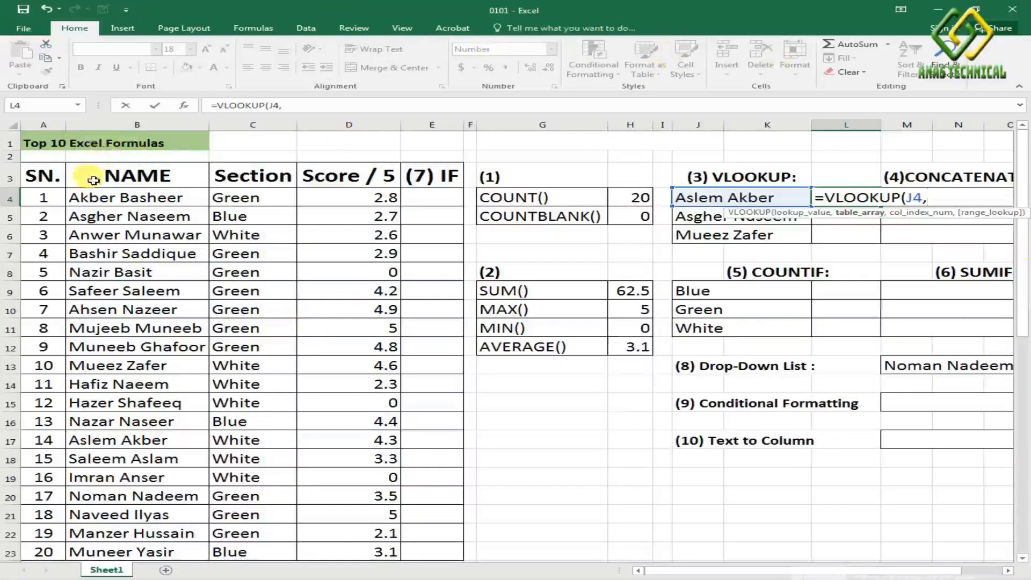
left_click_drag(240, 175, 433, 559)
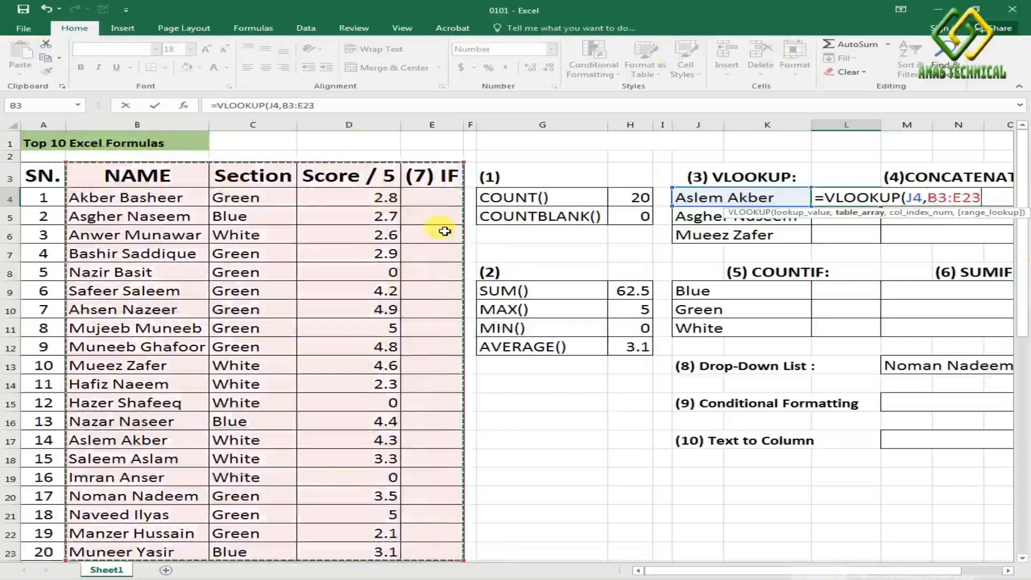
key("F4")
type(",")
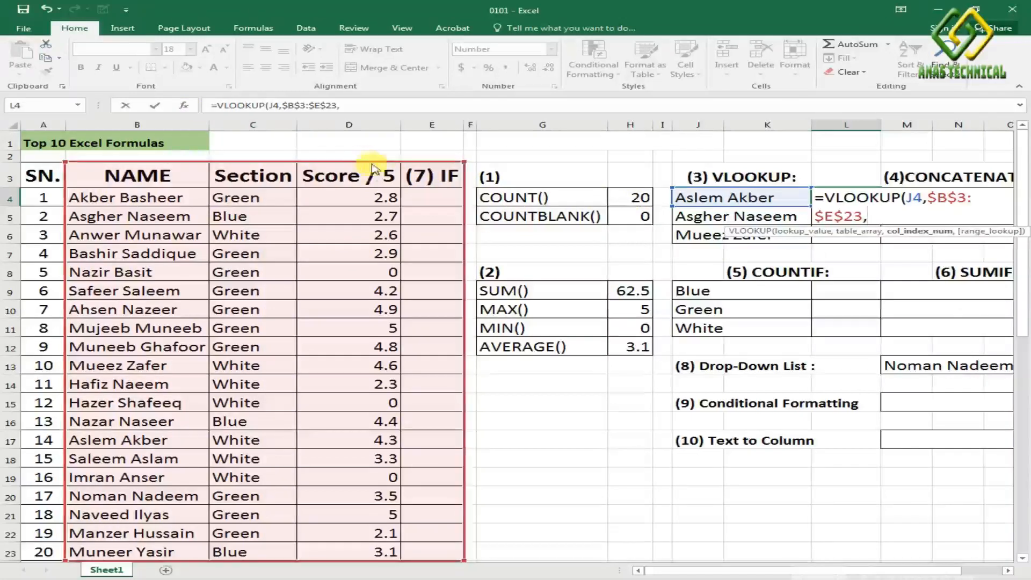
Complete the L4 VLOOKUP with column index 3 and range lookup 0, and copy the formula down to L6
mouse_move(373, 168)
left_mouse_down()
mouse_move(364, 268)
mouse_move(368, 175)
mouse_move(359, 146)
mouse_move(376, 258)
mouse_move(378, 183)
left_mouse_up()
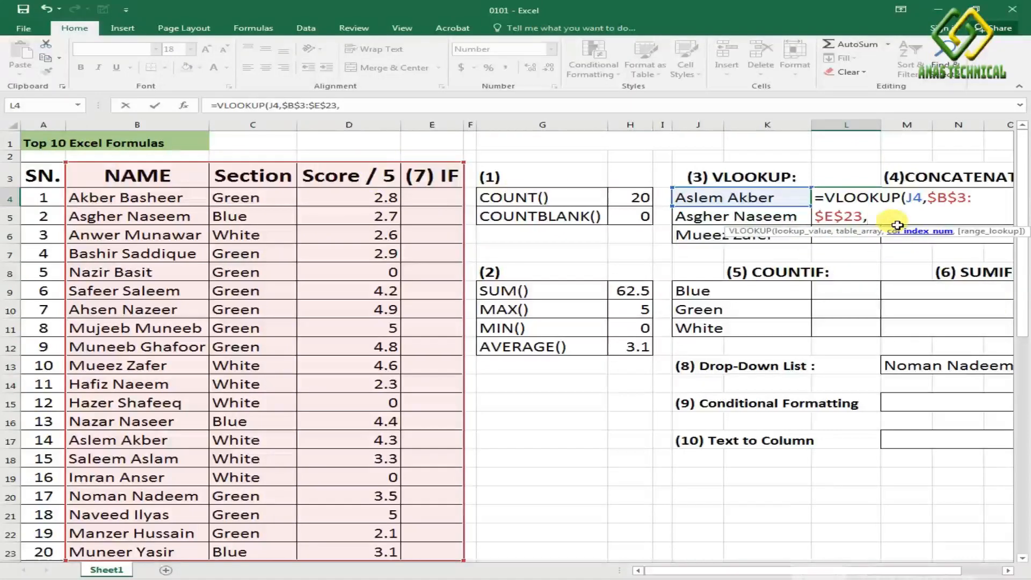
type("3")
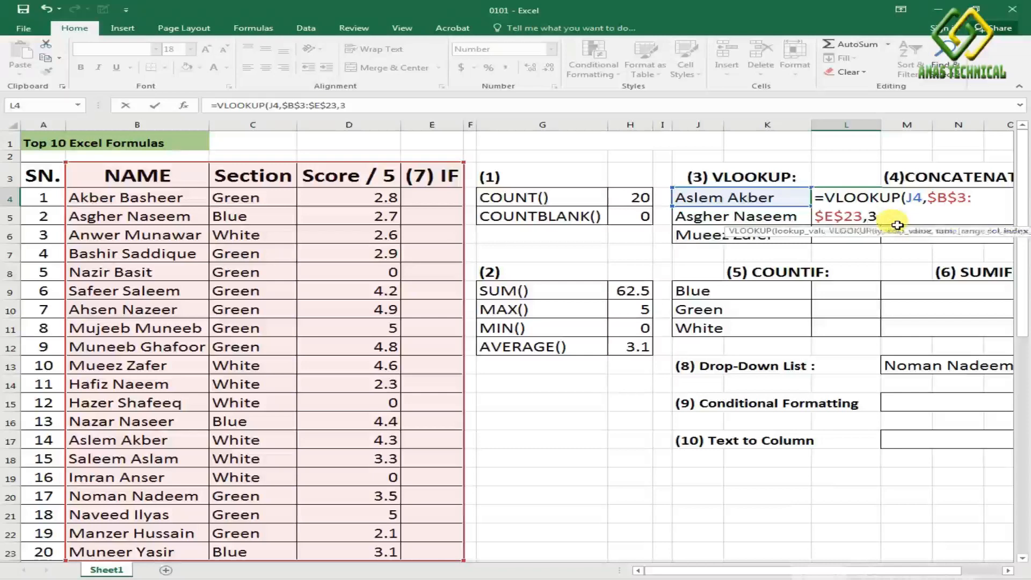
type(",0")
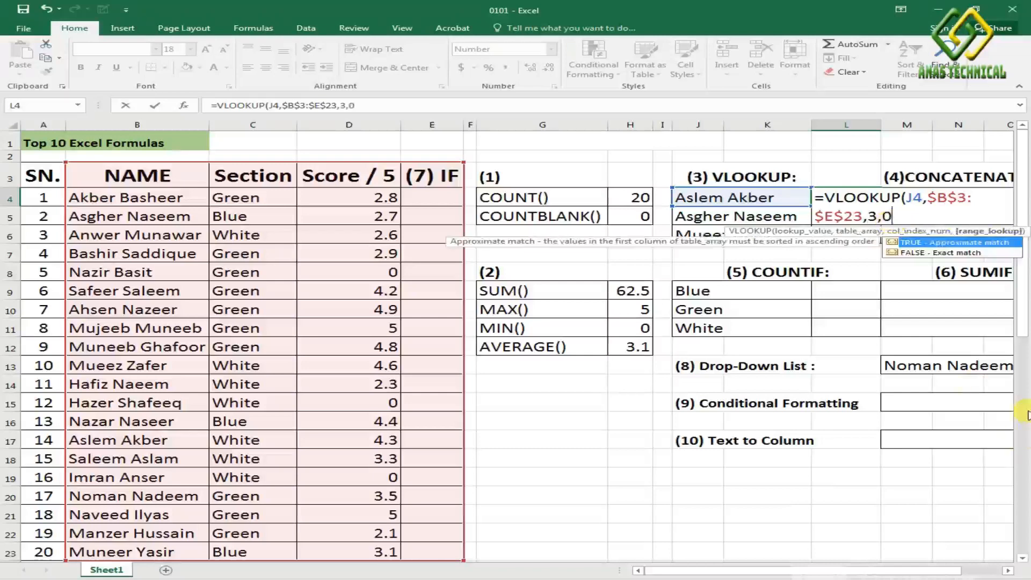
type(")")
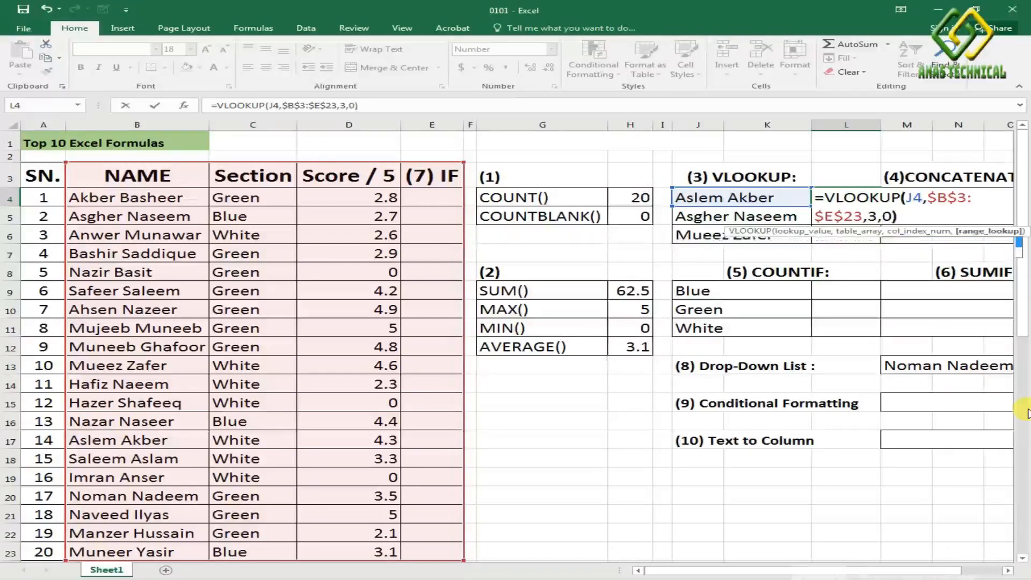
key("Return")
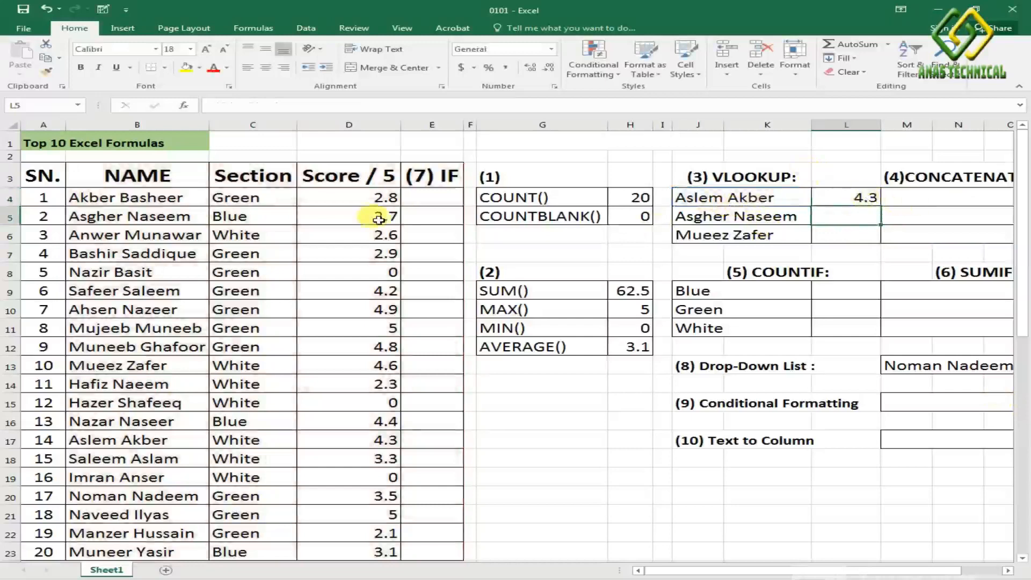
left_click(864, 198)
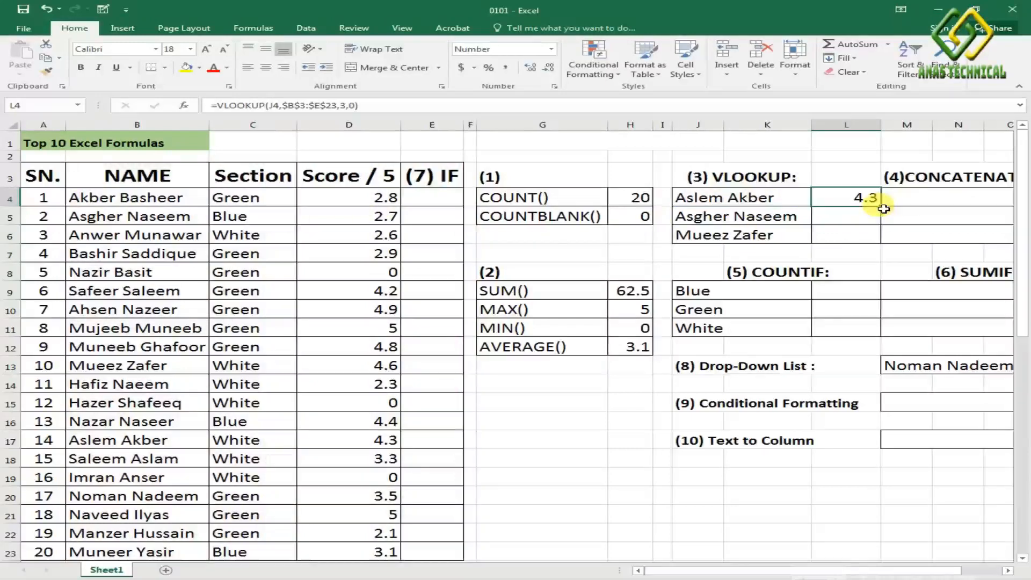
left_click_drag(881, 207, 881, 237)
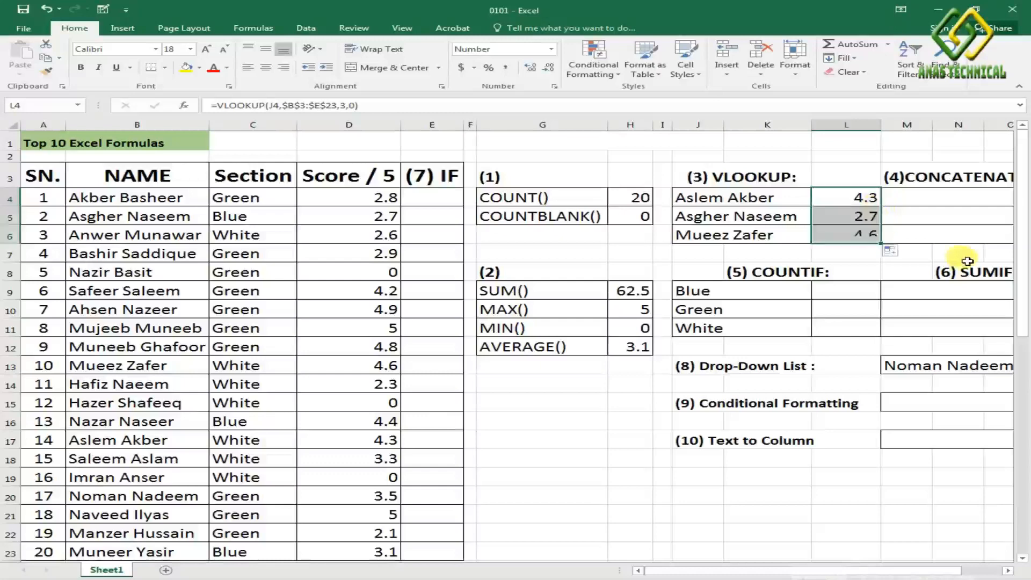
Bold the table entries of the three looked-up names in B17:D17, B5:D5 and B13:D13
left_click(723, 200)
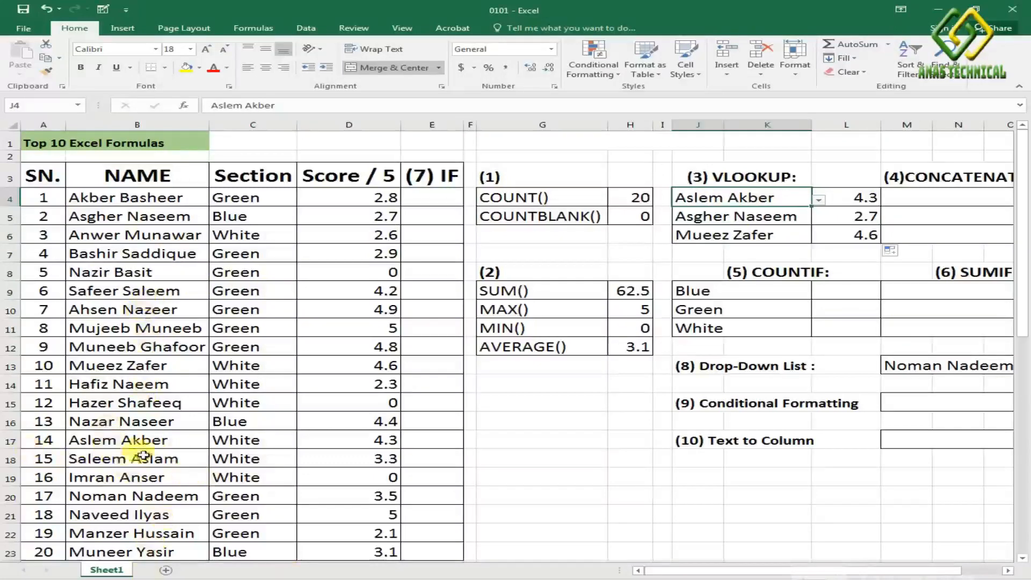
left_click_drag(122, 439, 350, 439)
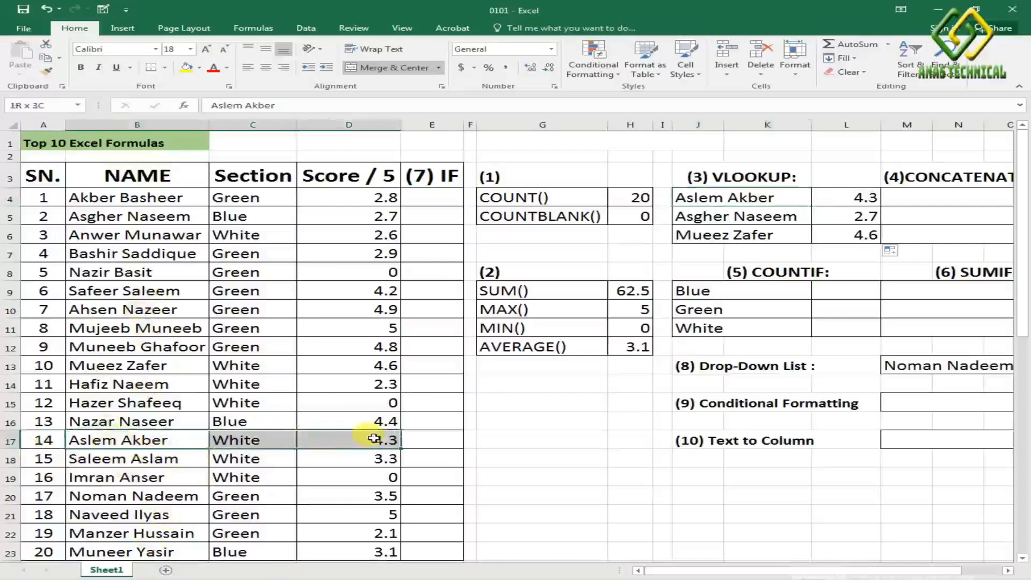
left_click(81, 69)
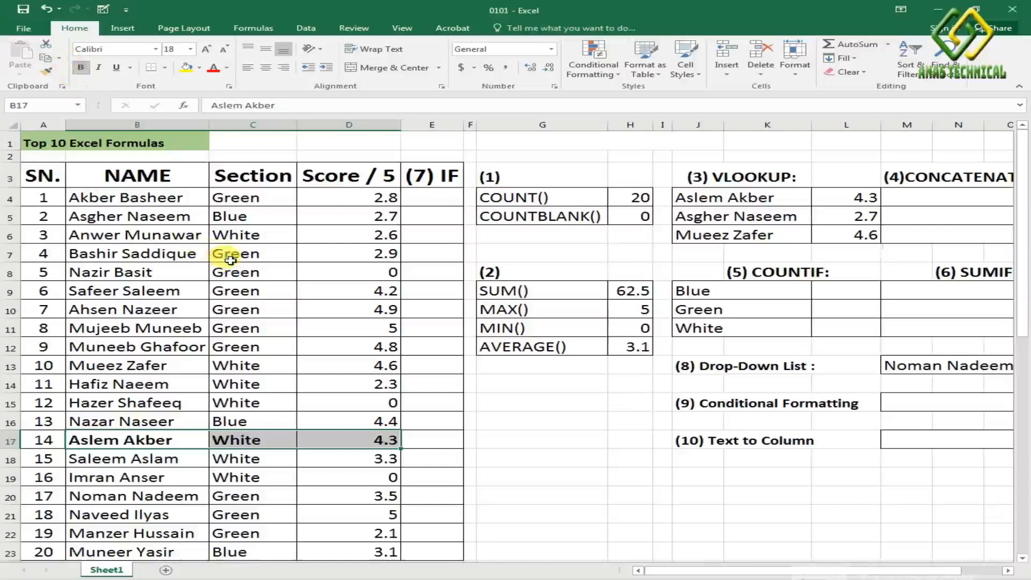
left_click(714, 221)
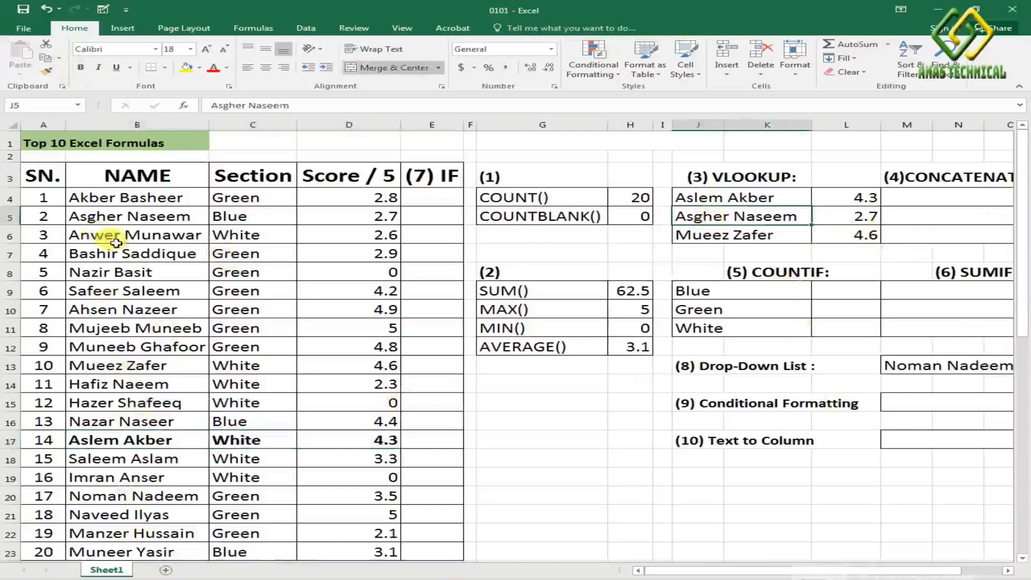
left_click_drag(116, 217, 376, 217)
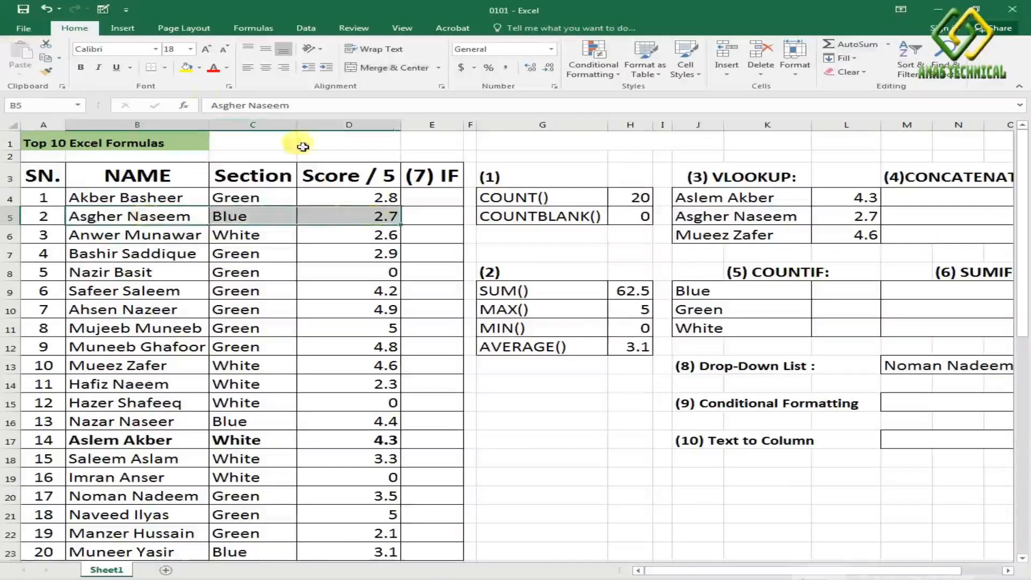
left_click(81, 68)
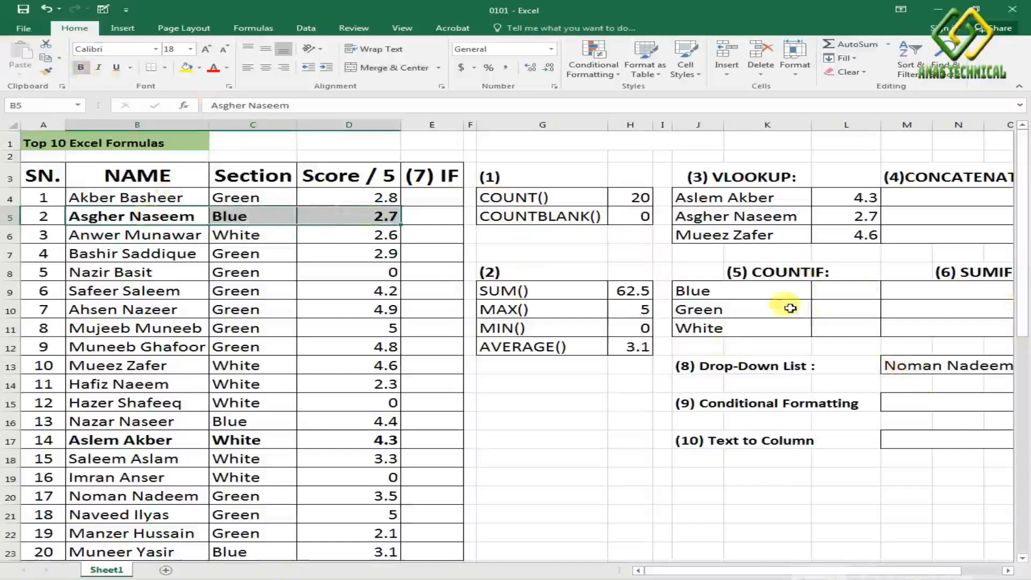
left_click_drag(692, 236, 854, 234)
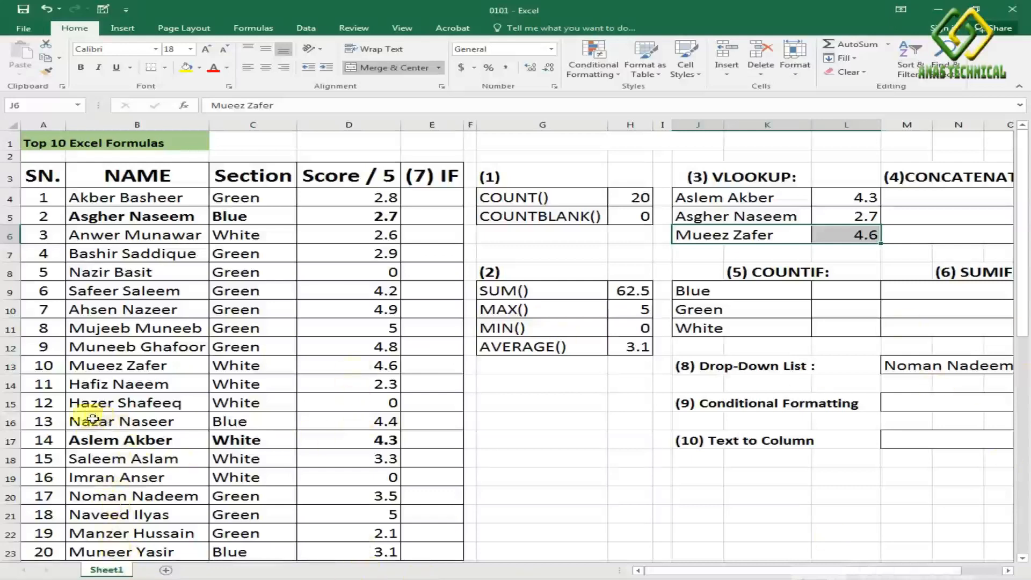
left_click_drag(102, 365, 356, 365)
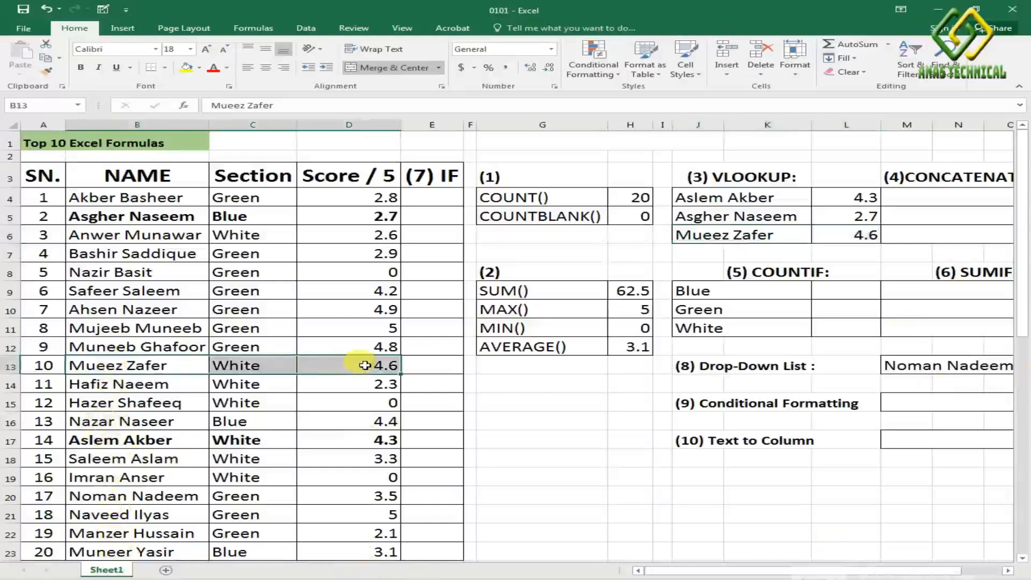
left_click(85, 69)
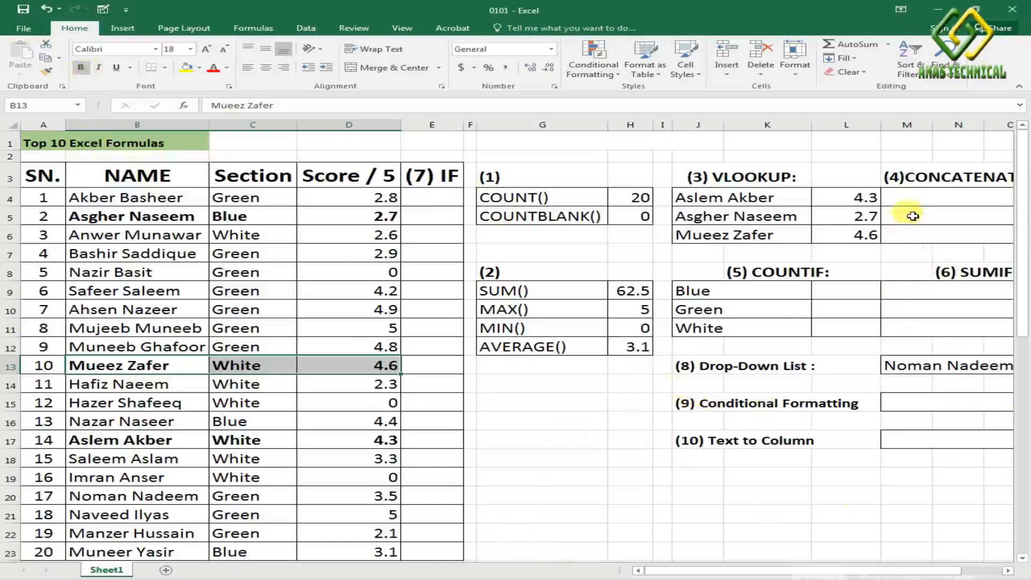
Enter =J4&L4 in M4 under CONCATENATE to join the first looked-up name with its score
left_click(924, 200)
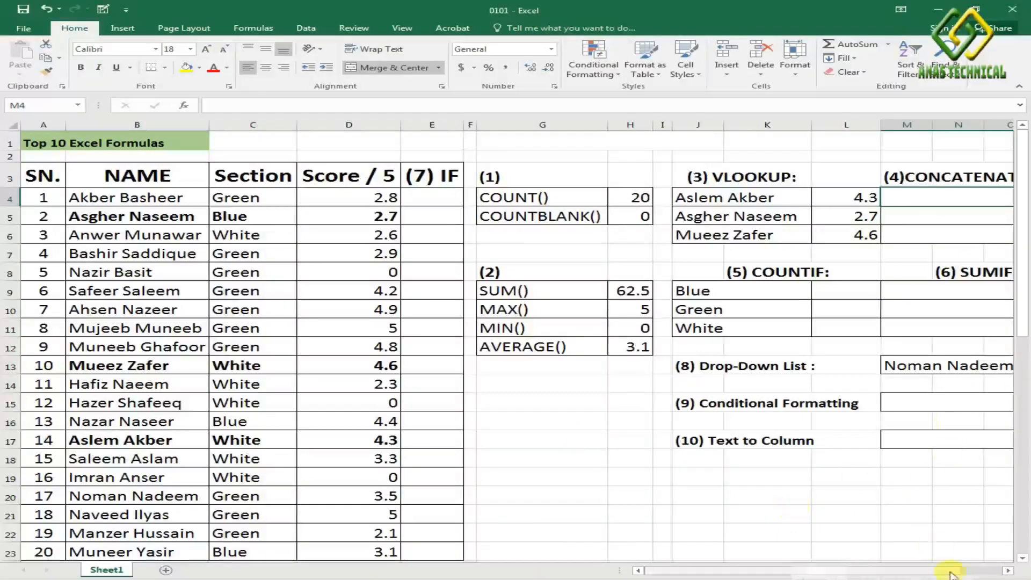
left_click(1014, 573)
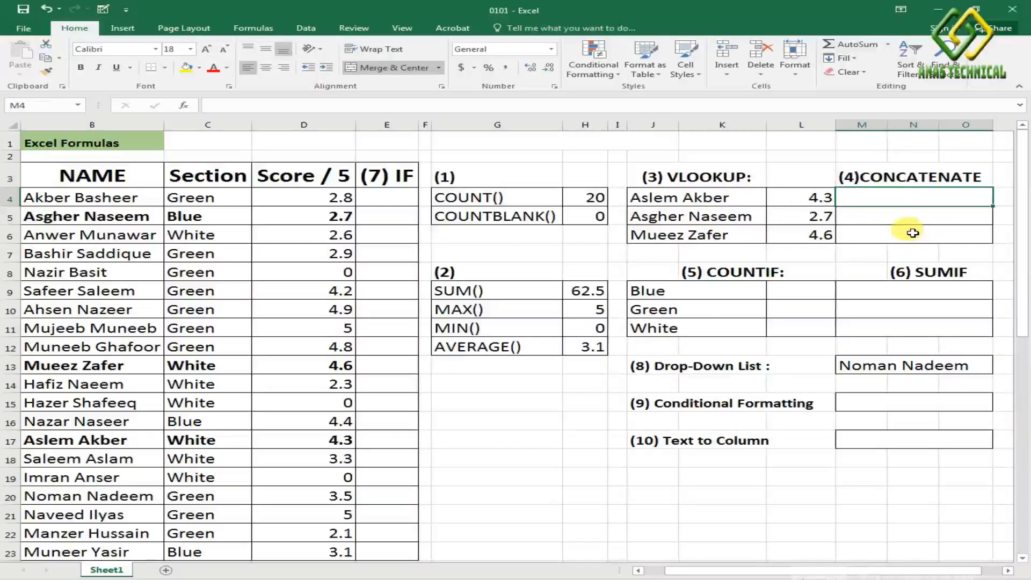
type("=")
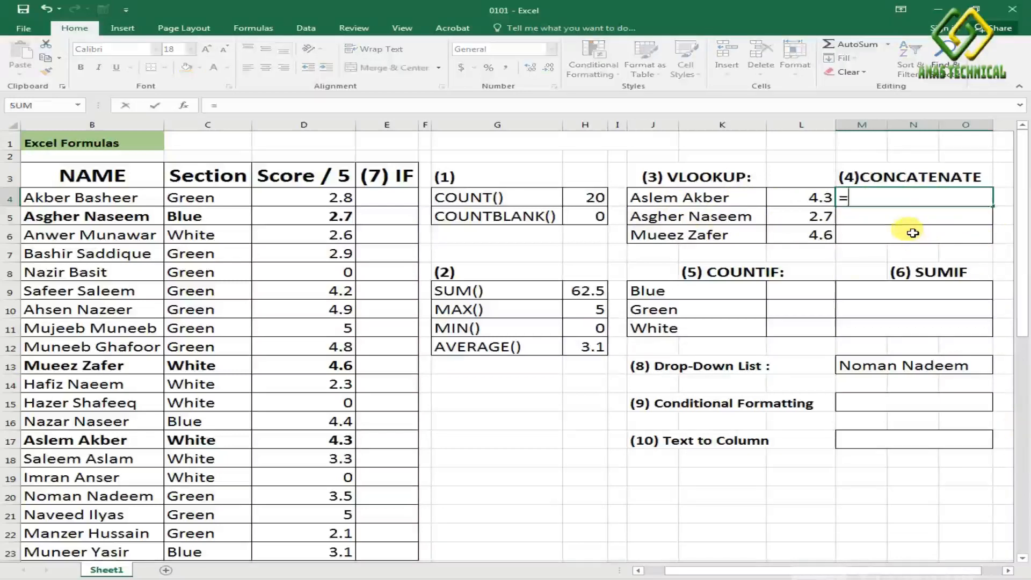
left_click(673, 198)
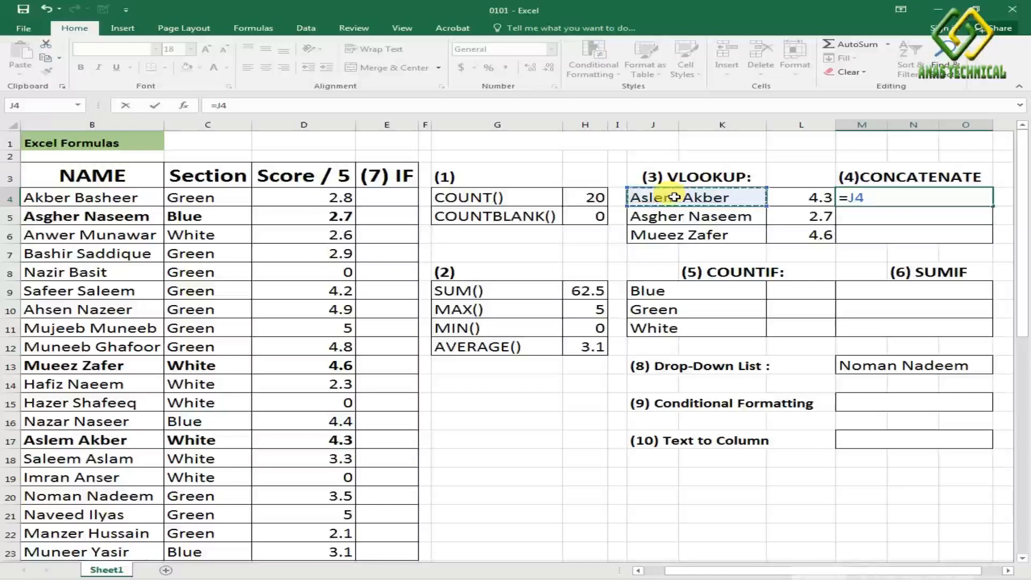
type("&,")
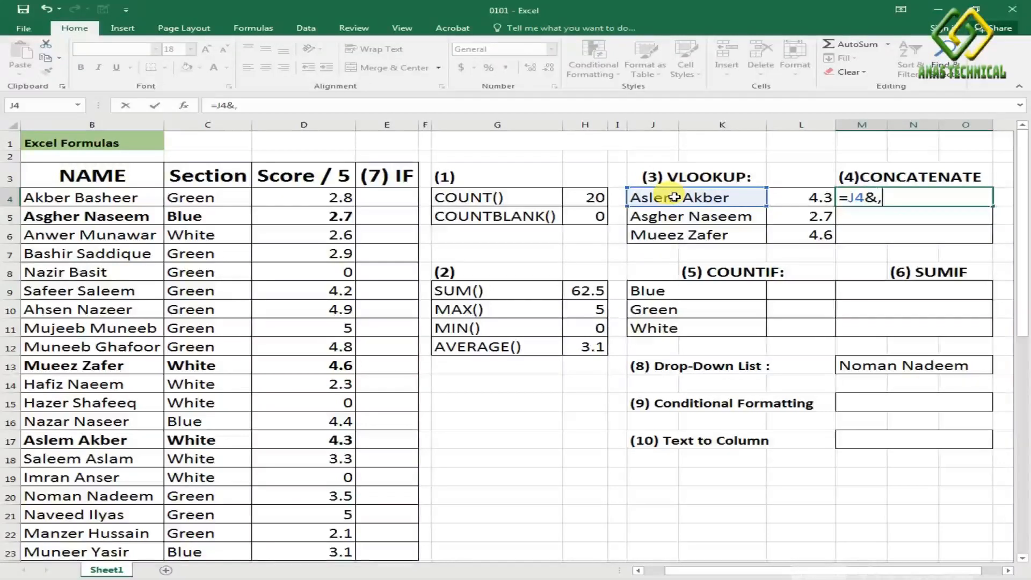
left_click(807, 203)
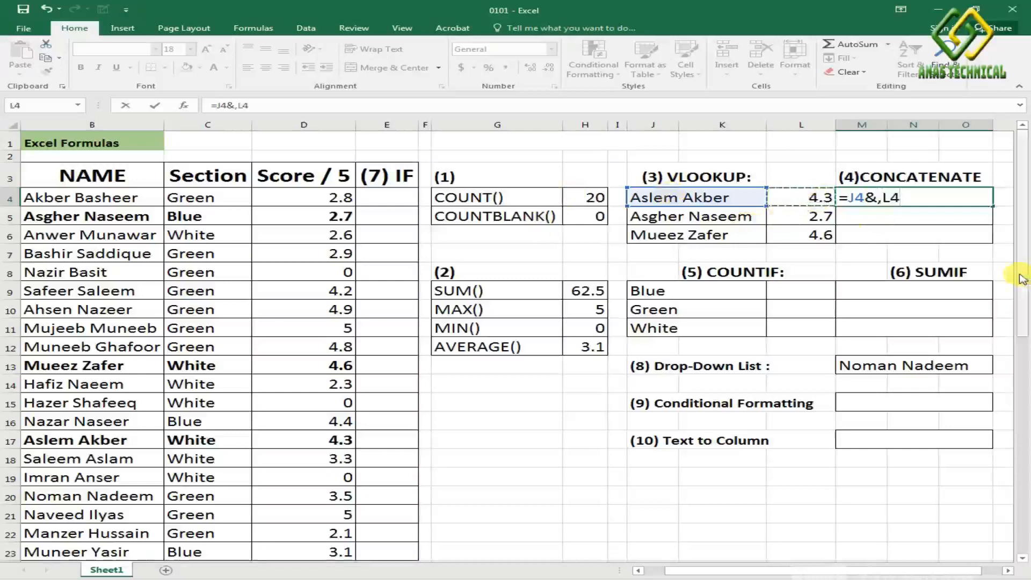
key("Return")
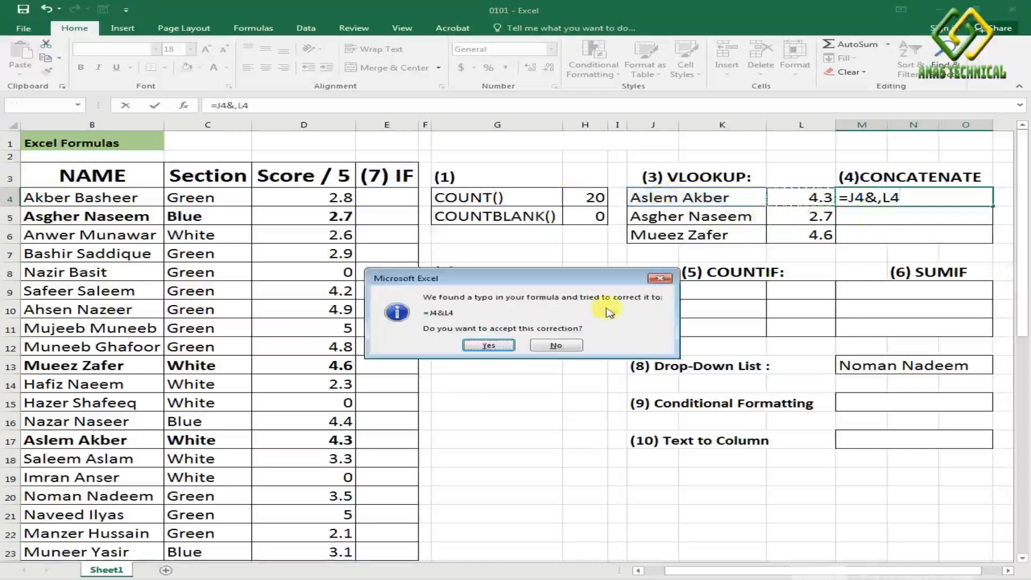
left_click(499, 346)
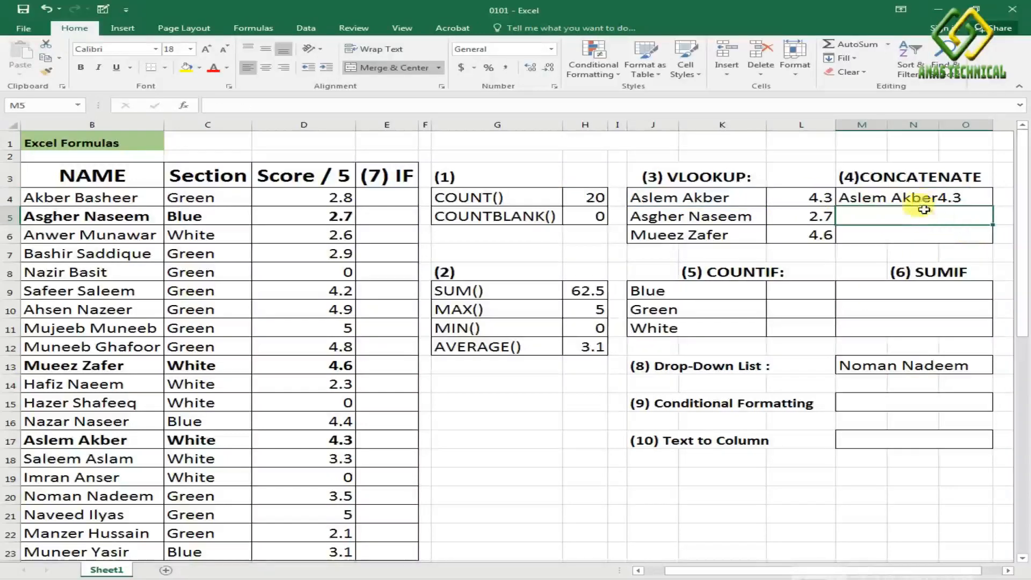
left_click(948, 198)
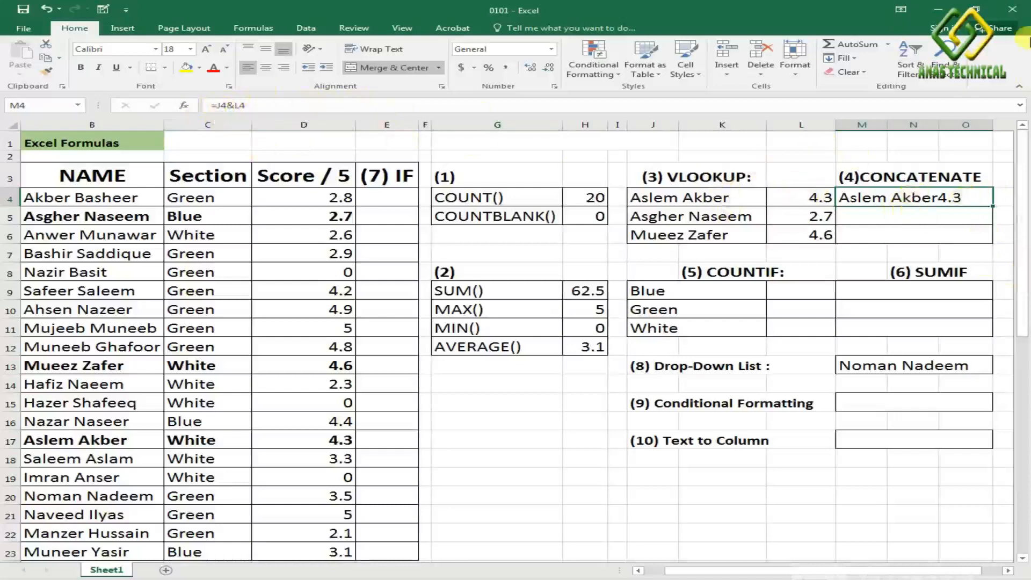
Replace the M4 formula with =J4&" "&L4 to put a space between name and score, and copy it down to M6
type("=")
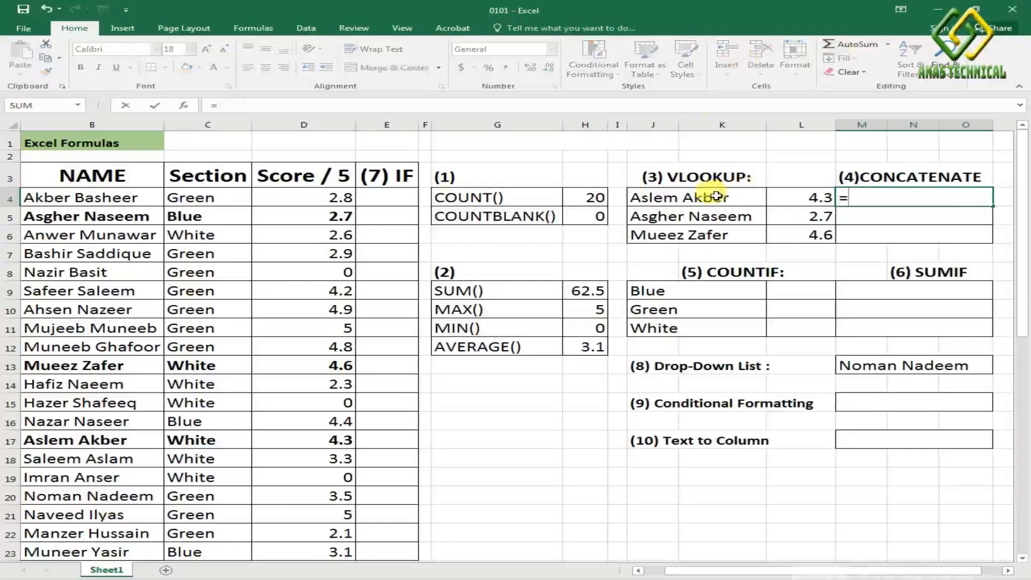
left_click(717, 196)
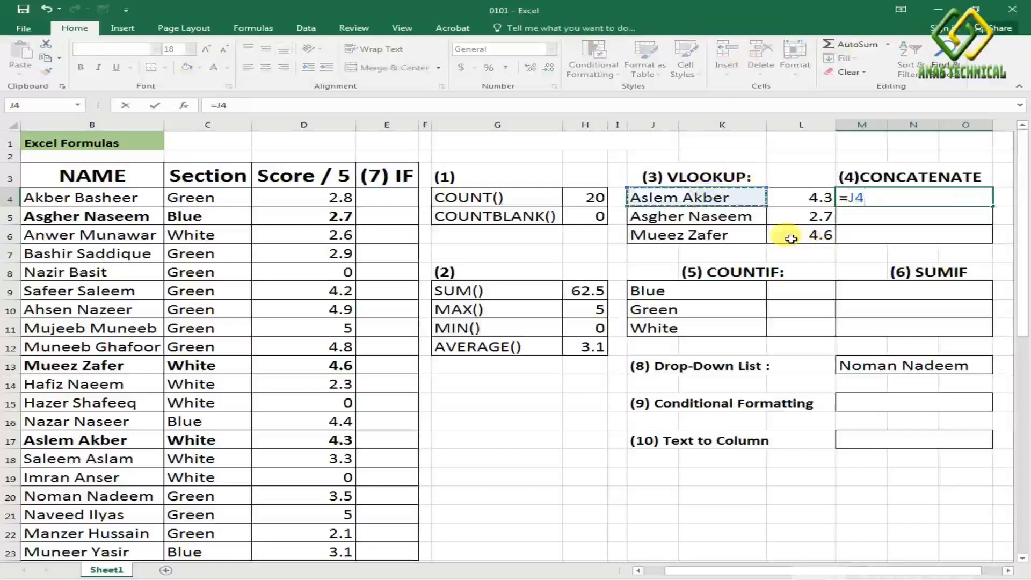
type("&\" \"&")
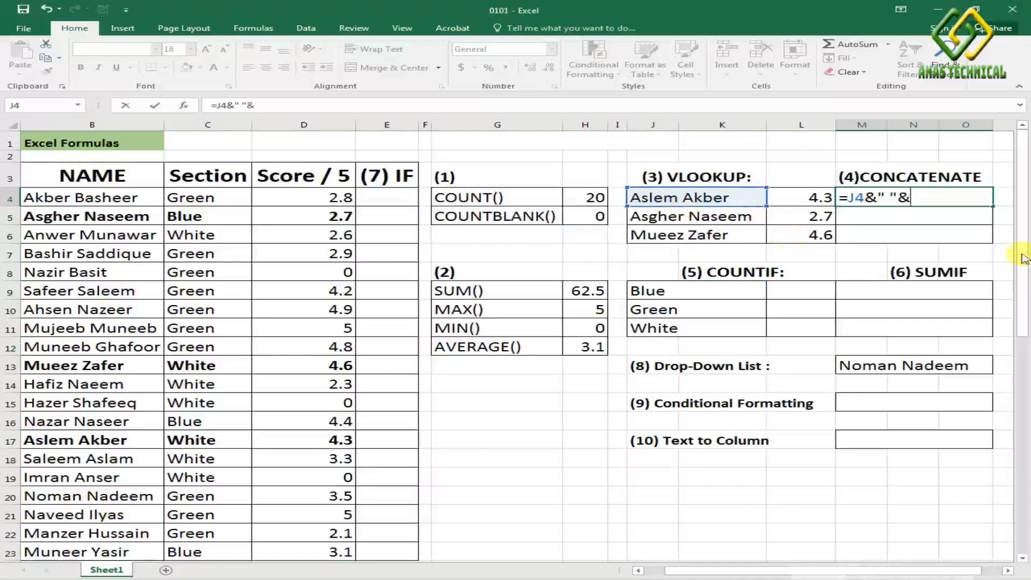
left_click(806, 197)
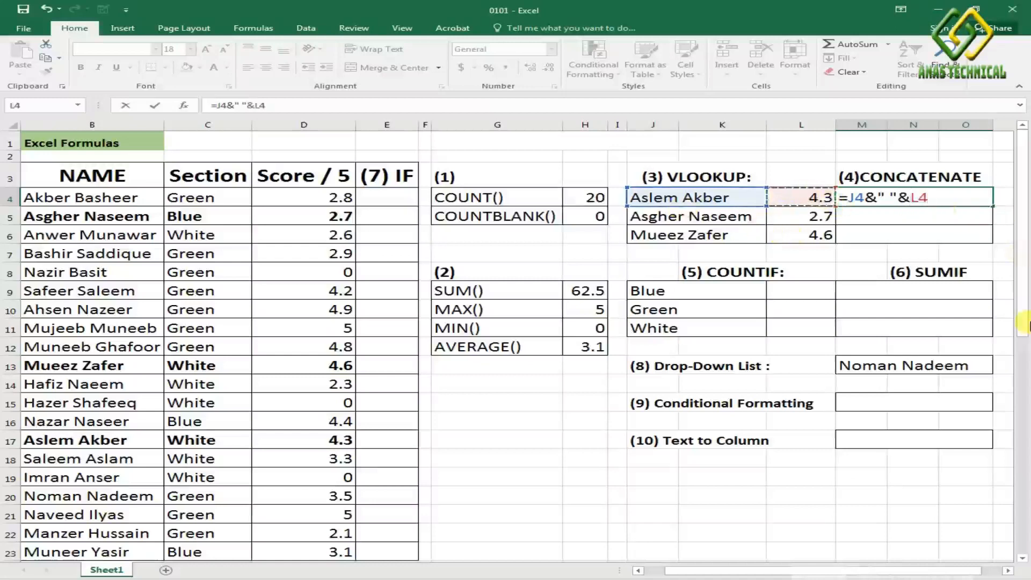
key("Return")
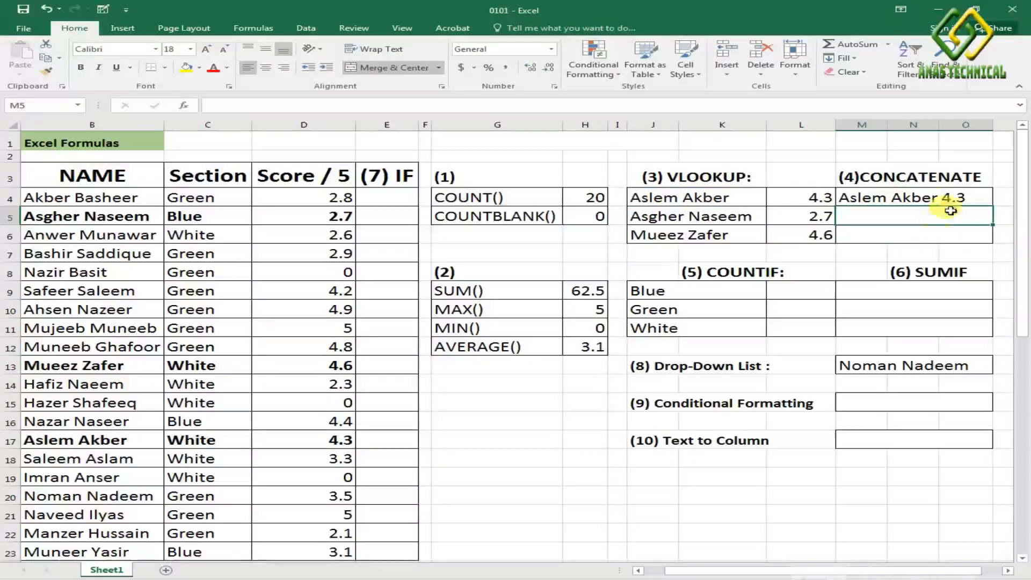
left_click(920, 197)
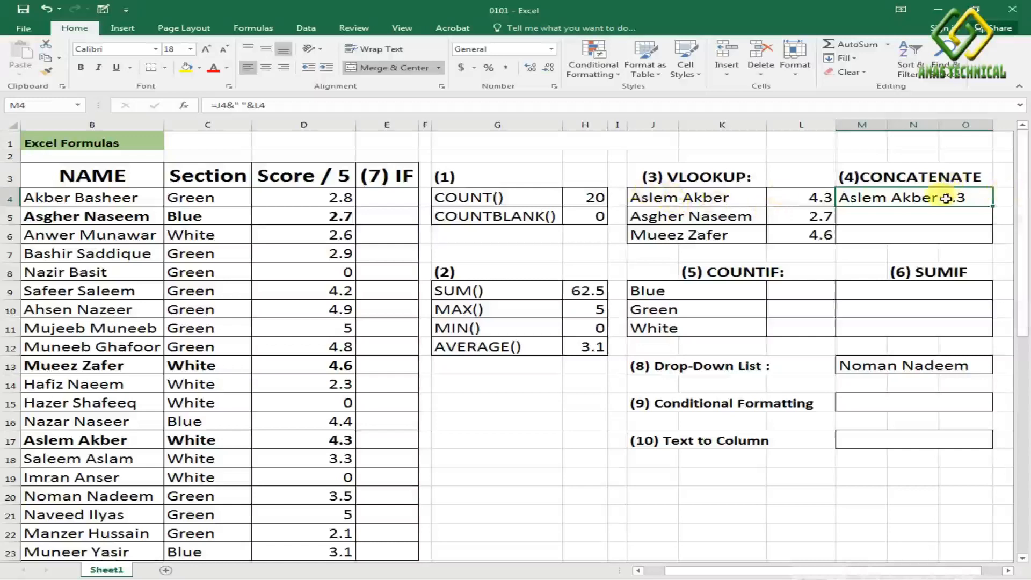
left_click_drag(994, 206, 995, 237)
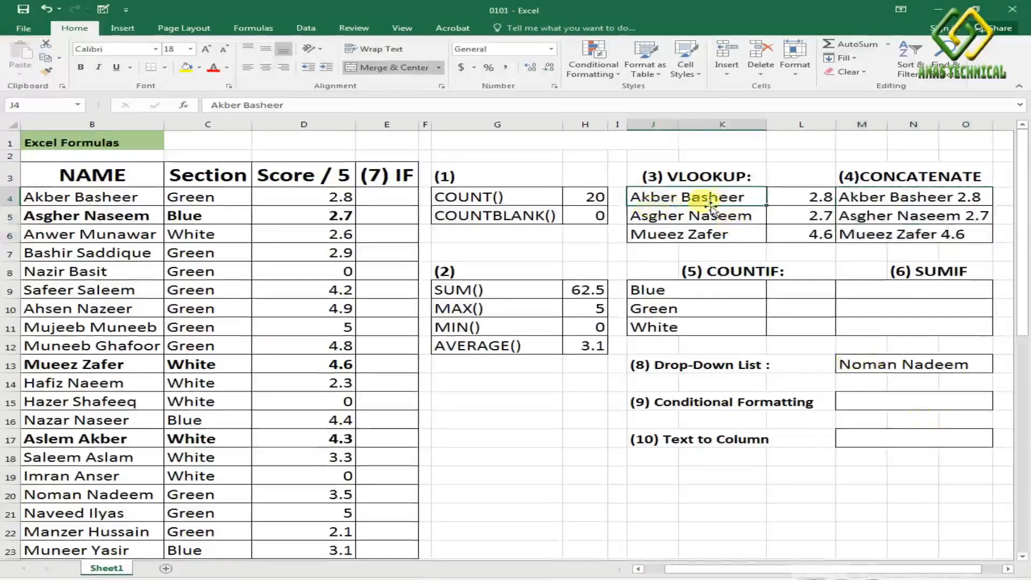
Add List data validation to lookup cell J4, using the table's names =$B$4:$B$23 as the source
left_click(709, 231)
left_click(710, 199)
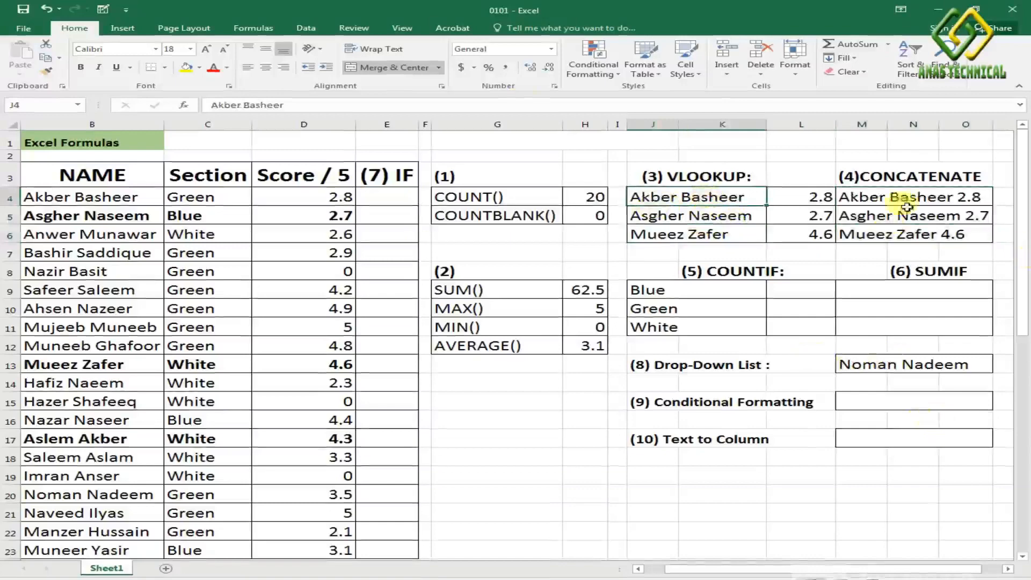
left_click(306, 26)
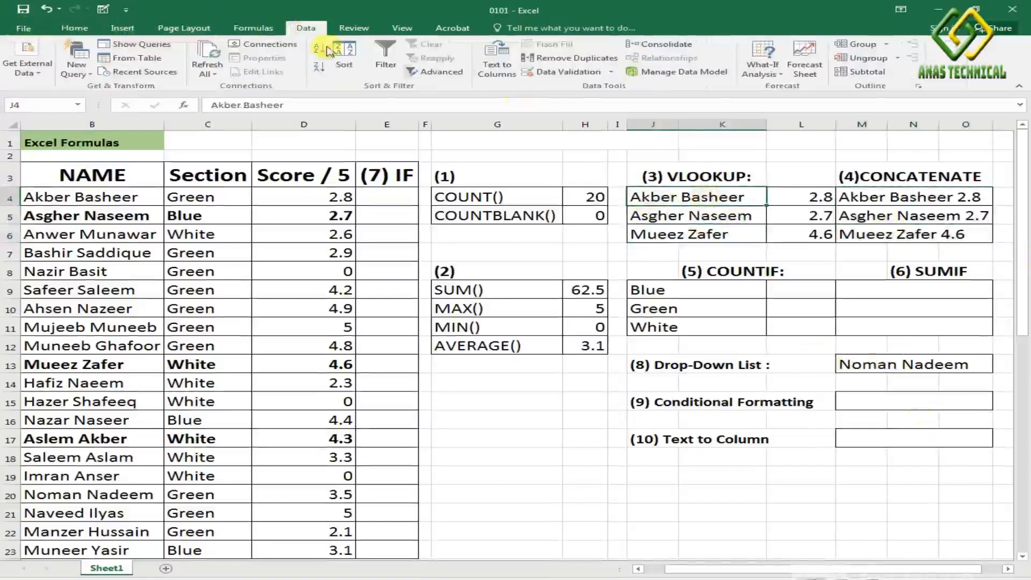
left_click(594, 72)
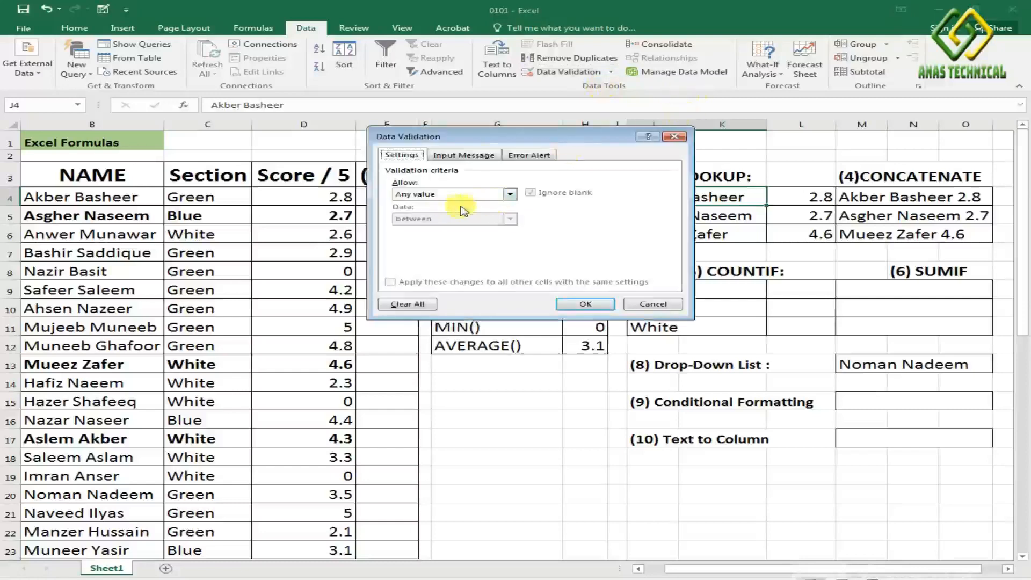
left_click(509, 195)
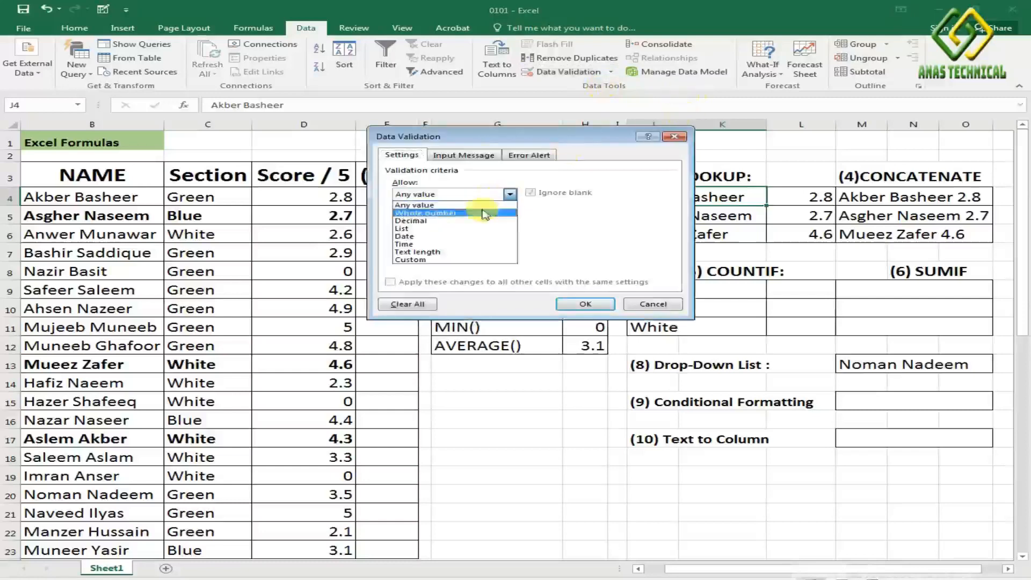
left_click(424, 229)
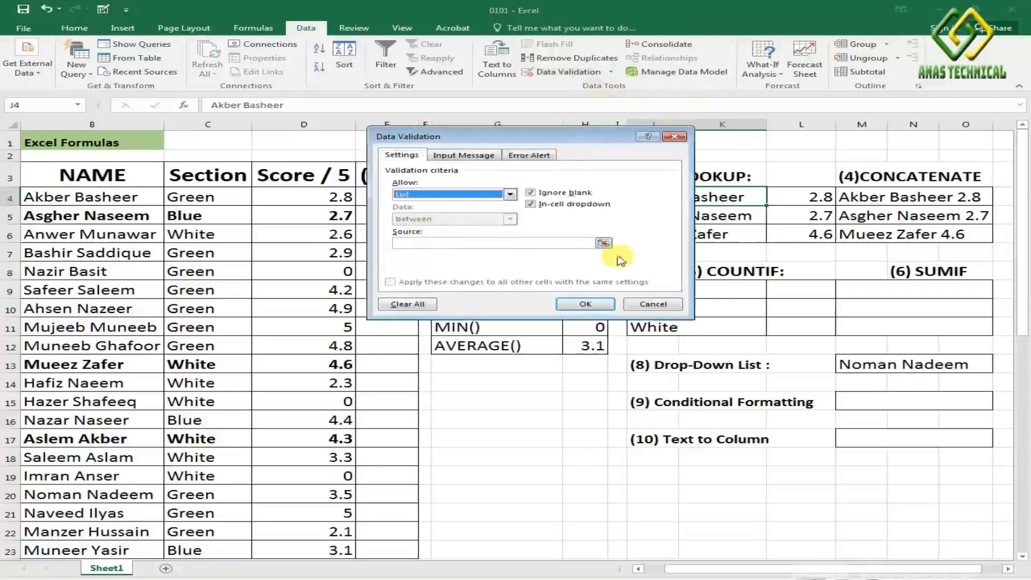
left_click(529, 244)
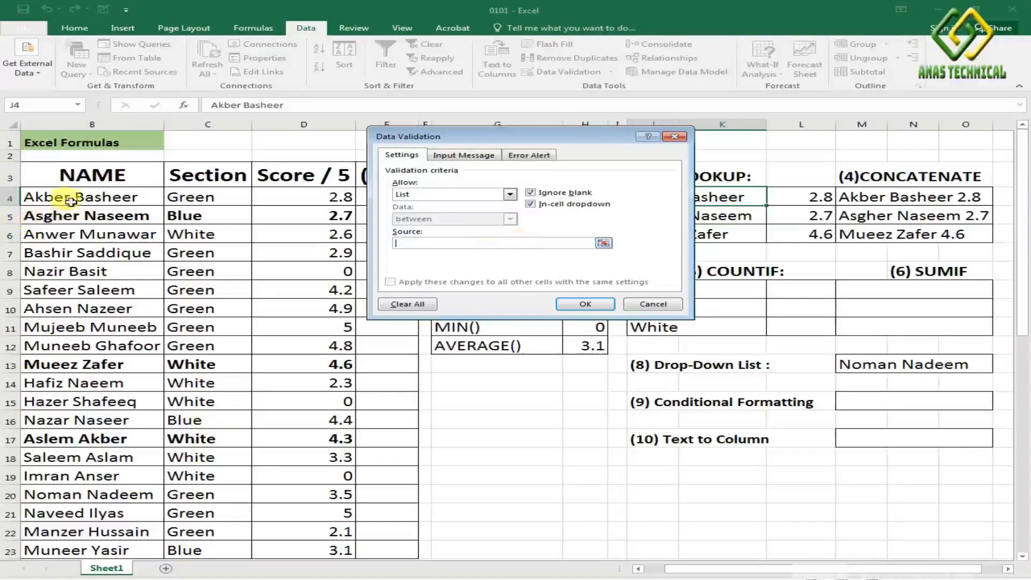
left_click_drag(77, 197, 138, 473)
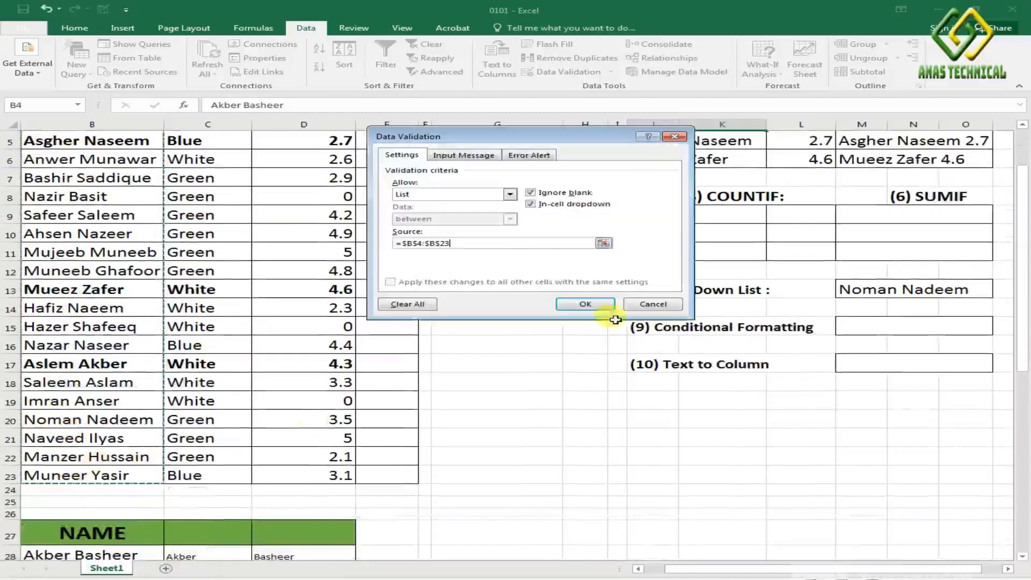
left_click(585, 305)
scroll(723, 301, "up", 2)
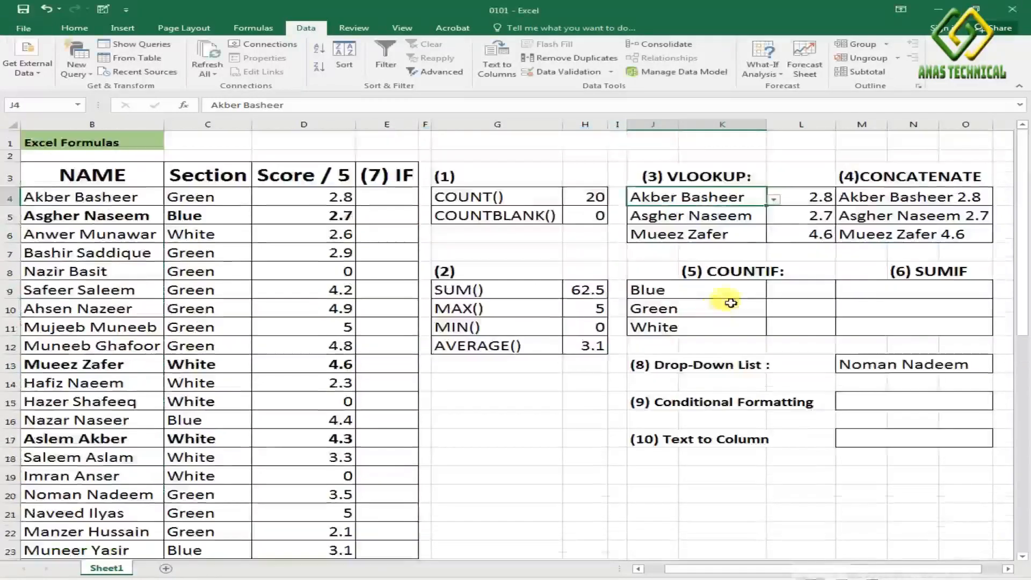
Try several names from the J4 drop-down list, ending with the name stored in B10
left_click(748, 214)
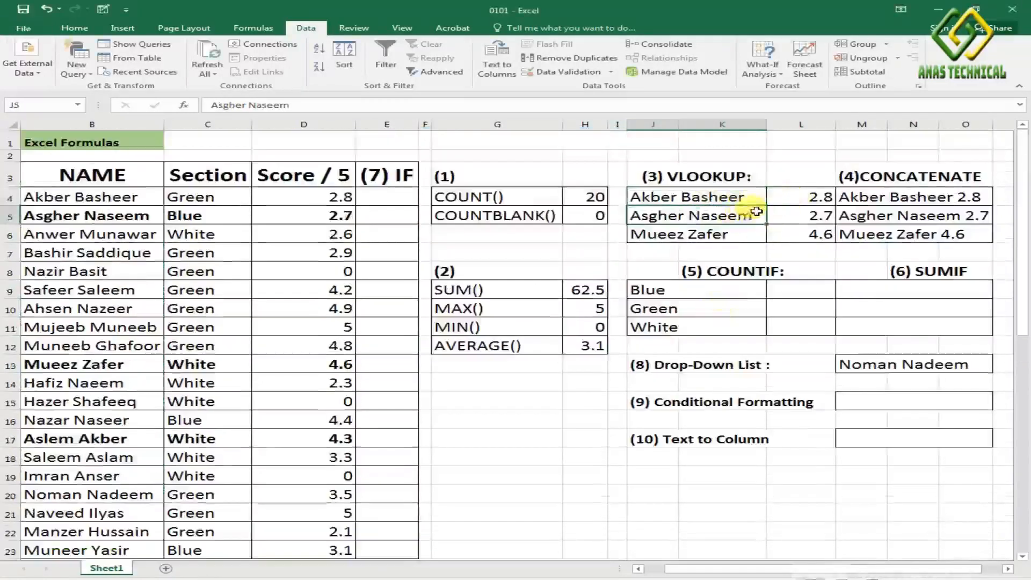
left_click(756, 195)
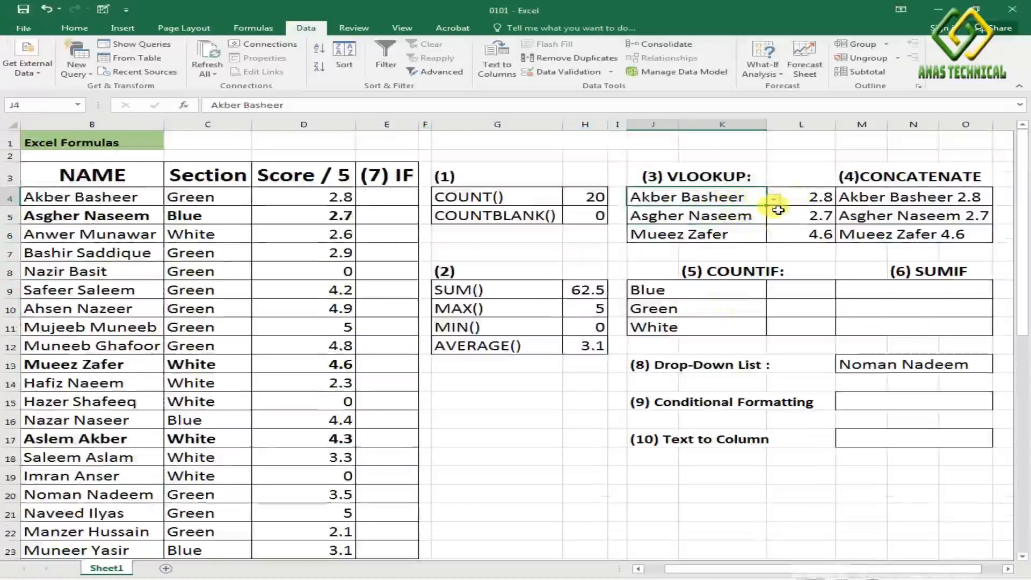
left_click(772, 202)
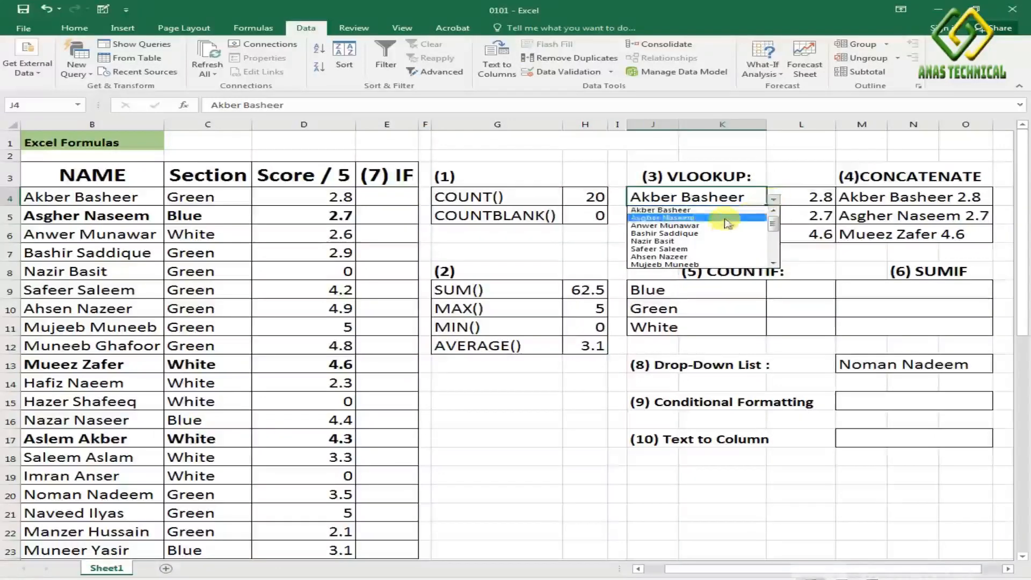
left_click(675, 227)
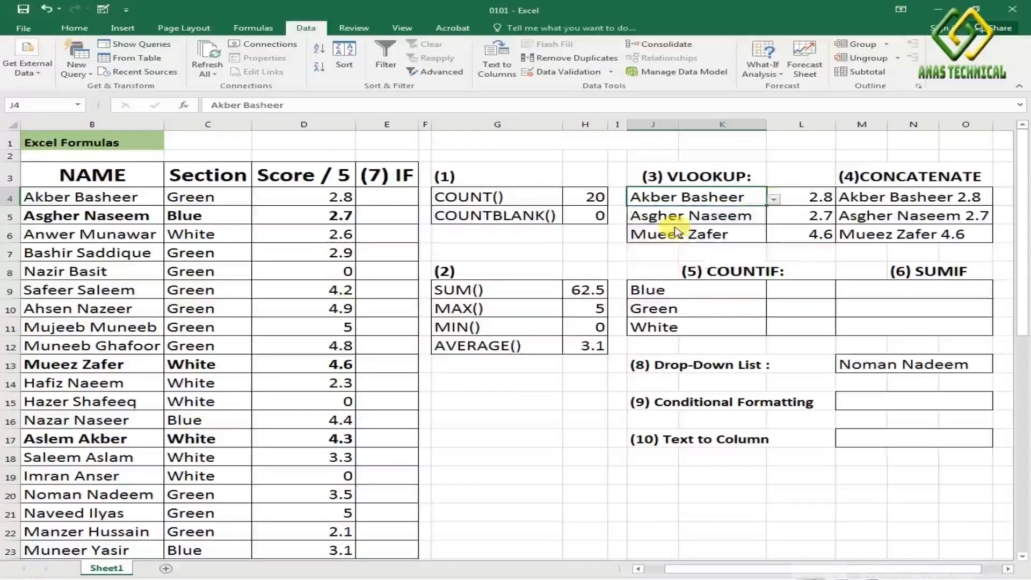
left_click(777, 203)
left_click(671, 252)
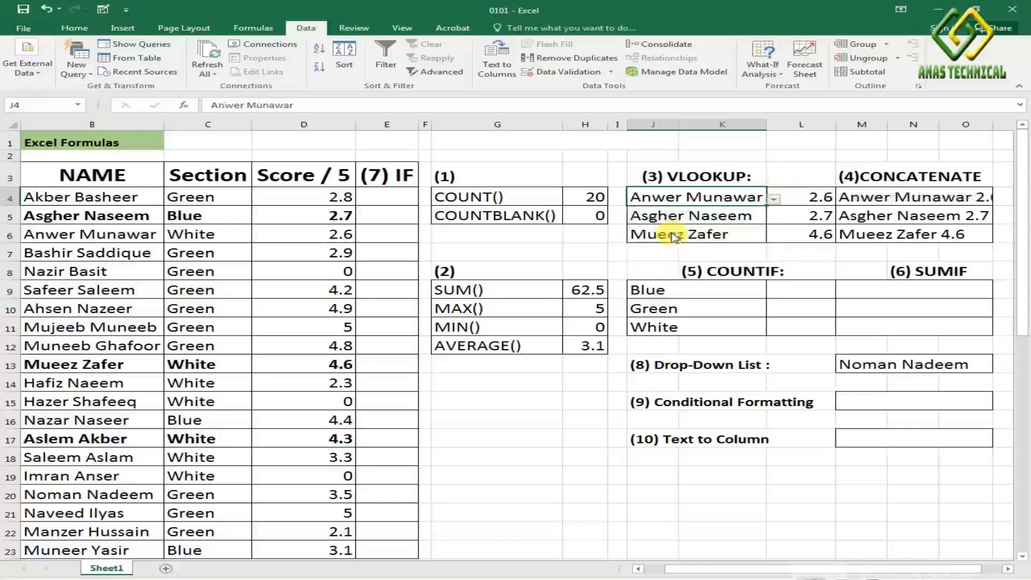
left_click(777, 203)
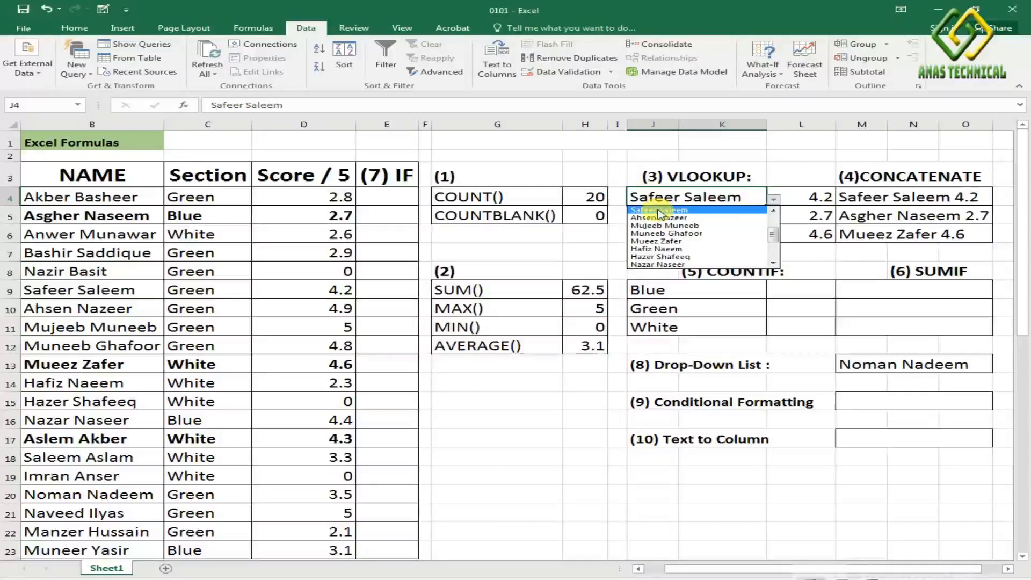
left_click(653, 218)
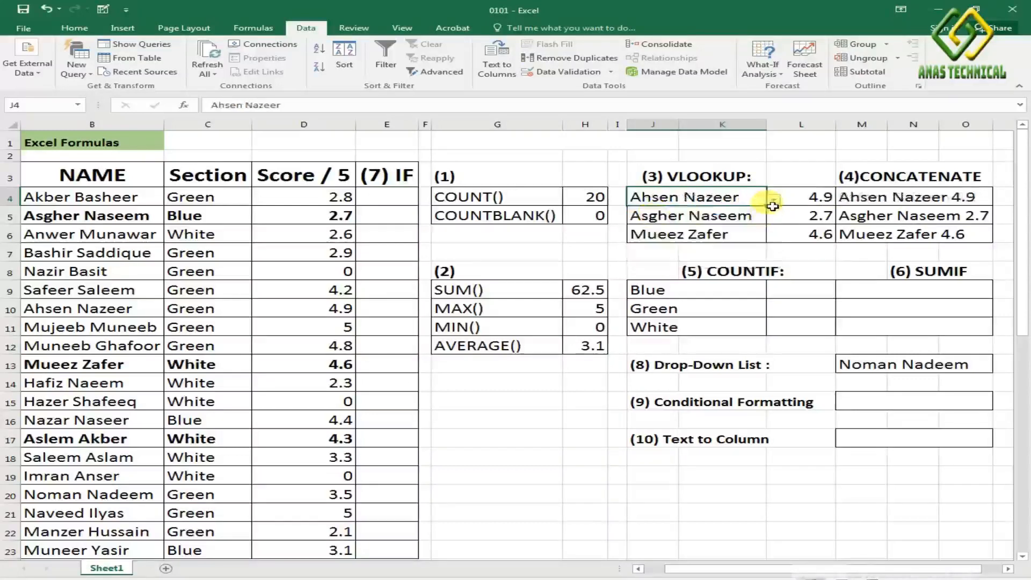
left_click(561, 373)
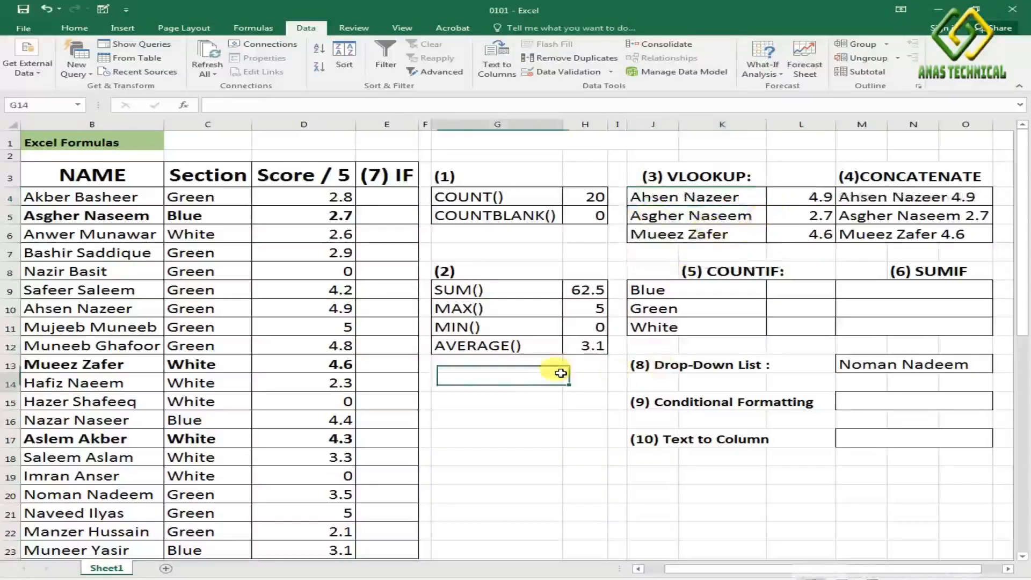
Begin a COUNTIF formula in L9 for the Blue row, using the Section entries $C$4:$C$23 as its absolute range
left_click(791, 290)
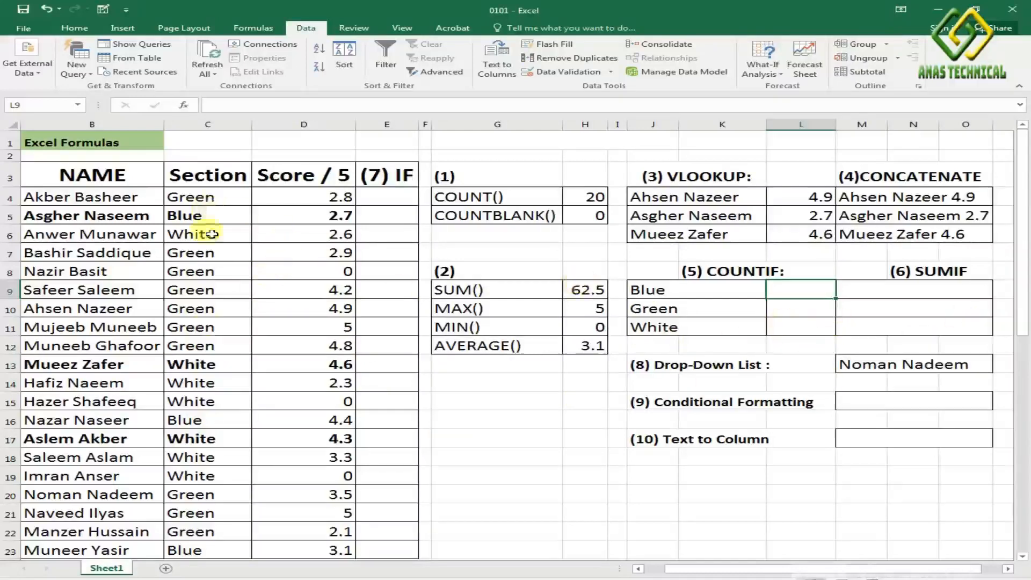
mouse_move(664, 568)
left_mouse_down()
mouse_move(690, 568)
mouse_move(675, 569)
left_mouse_up()
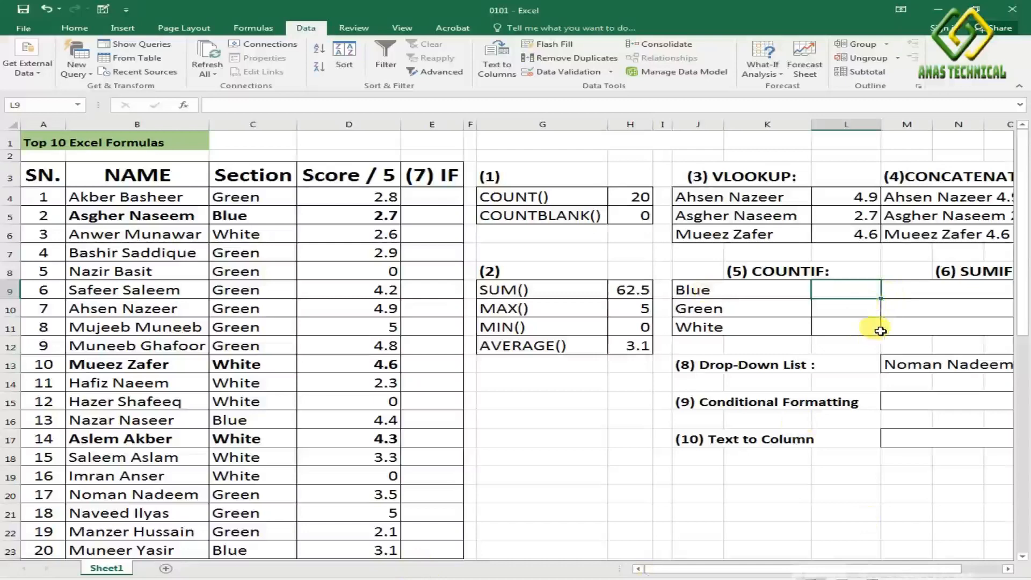
type("=")
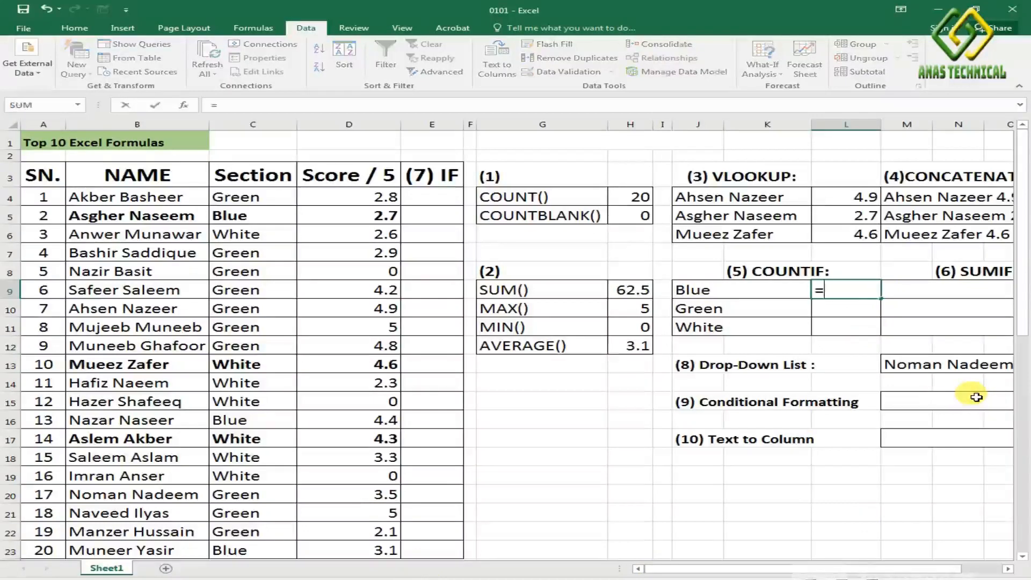
type("c")
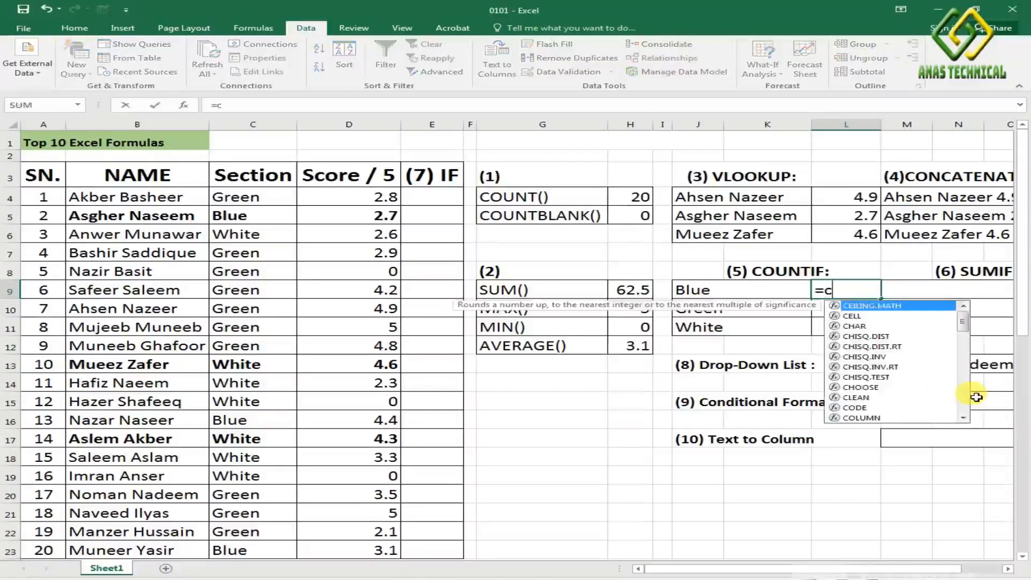
type("ou")
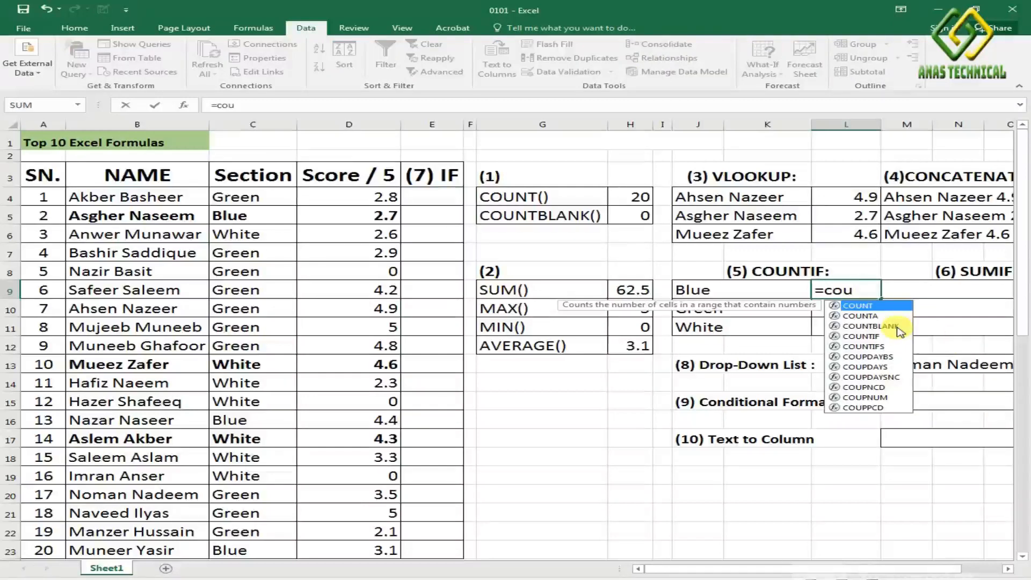
type("n")
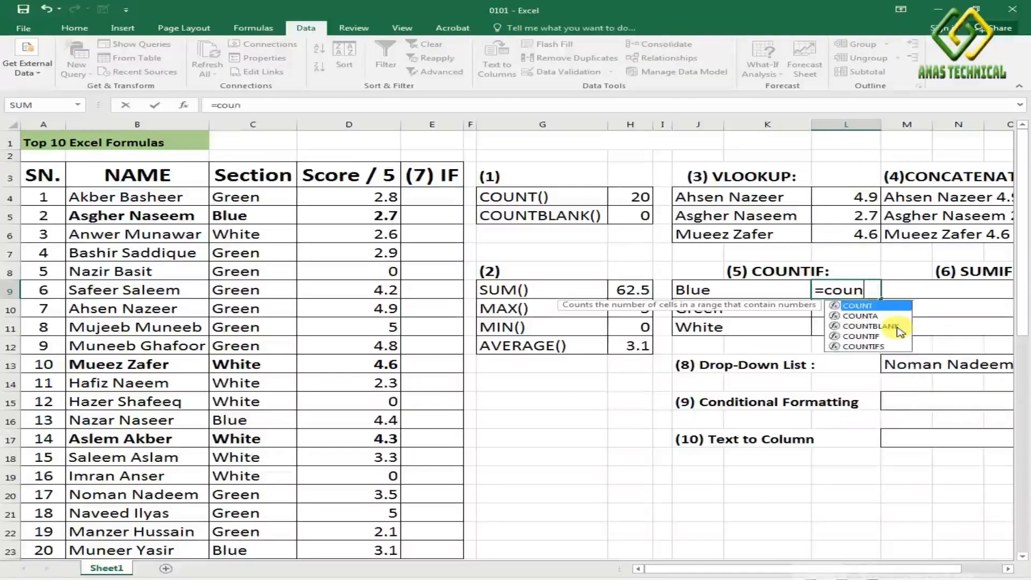
type("ti")
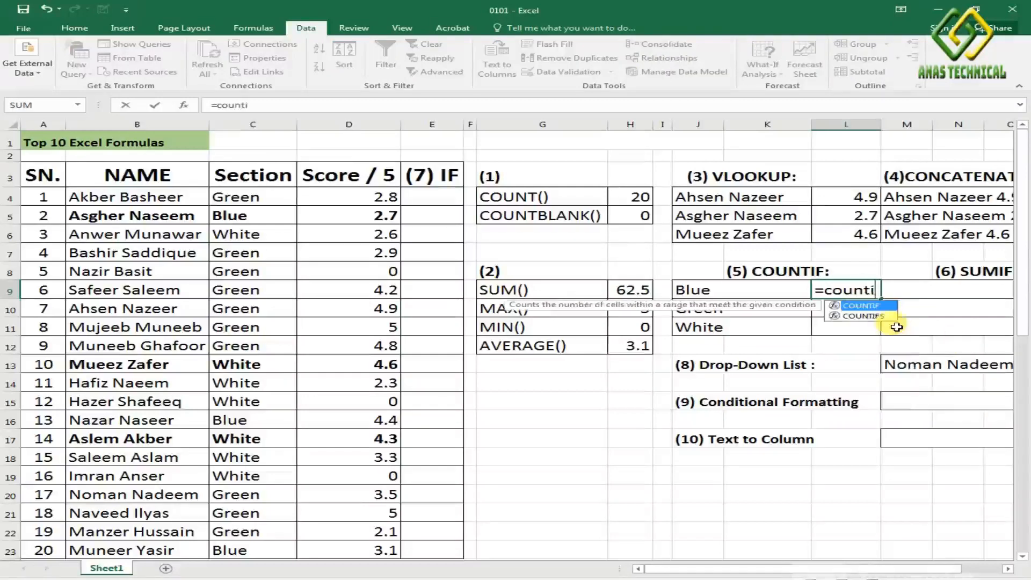
key("Tab")
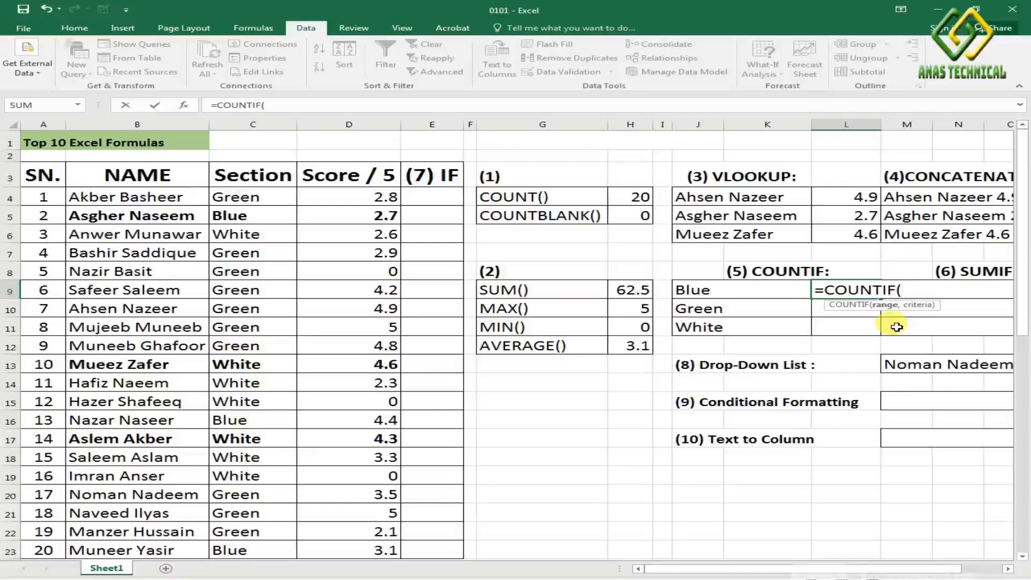
left_click(241, 203)
left_click_drag(241, 203, 235, 547)
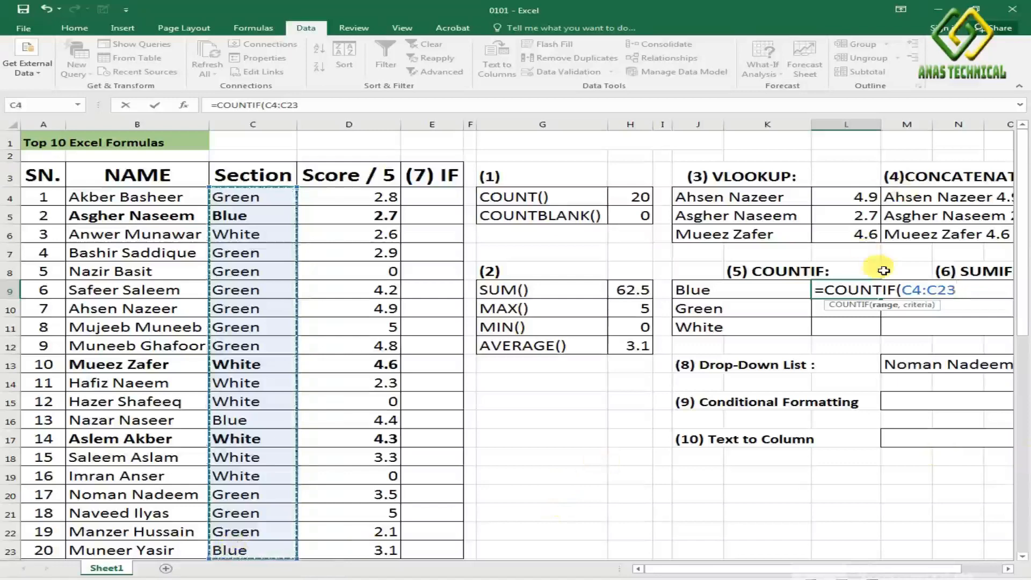
key("F4")
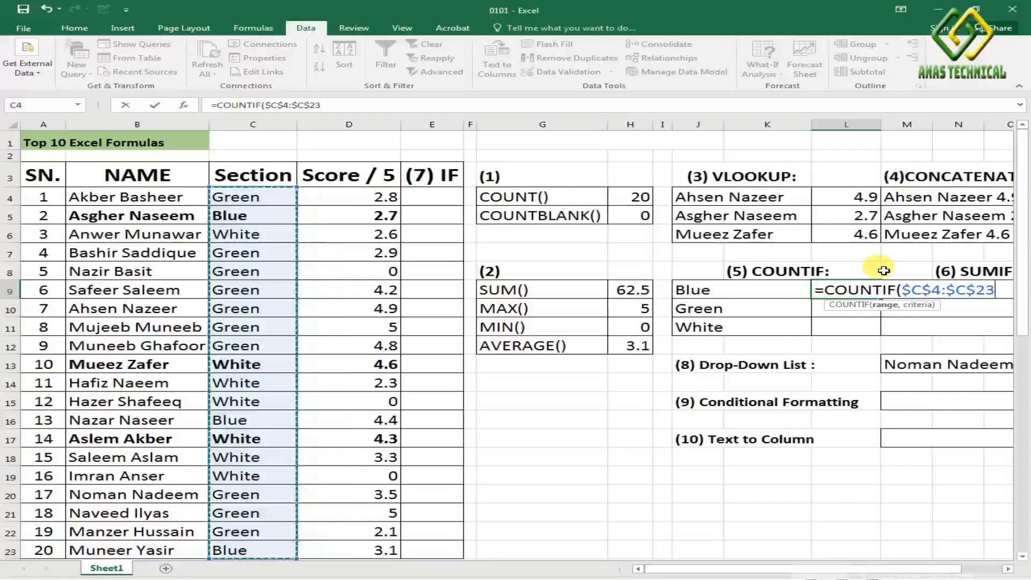
Complete the L9 formula as =COUNTIF($C$4:$C$23,J9) and copy it down to L11
type(",")
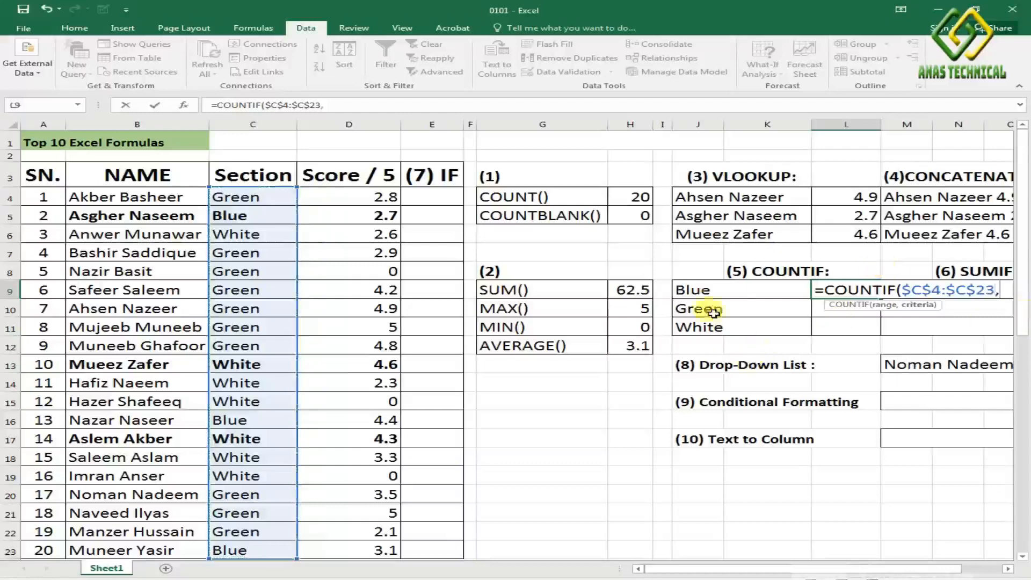
left_click(722, 290)
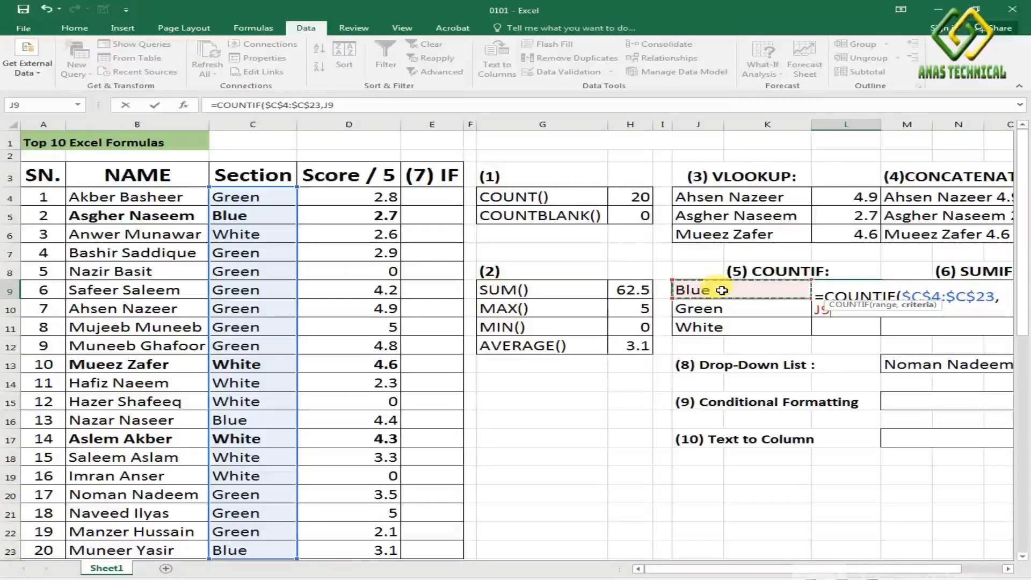
type(")")
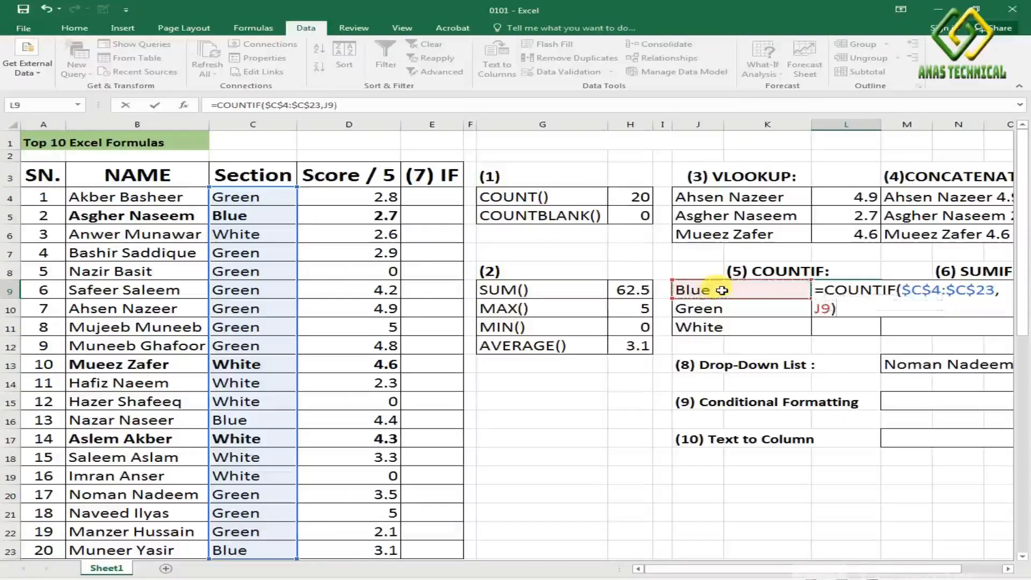
key("Return")
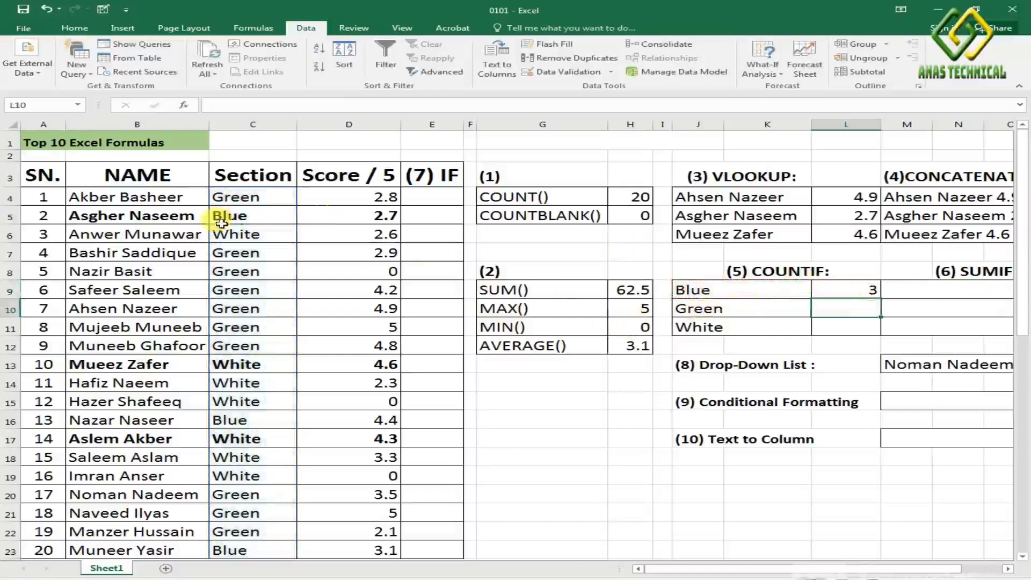
left_click(853, 290)
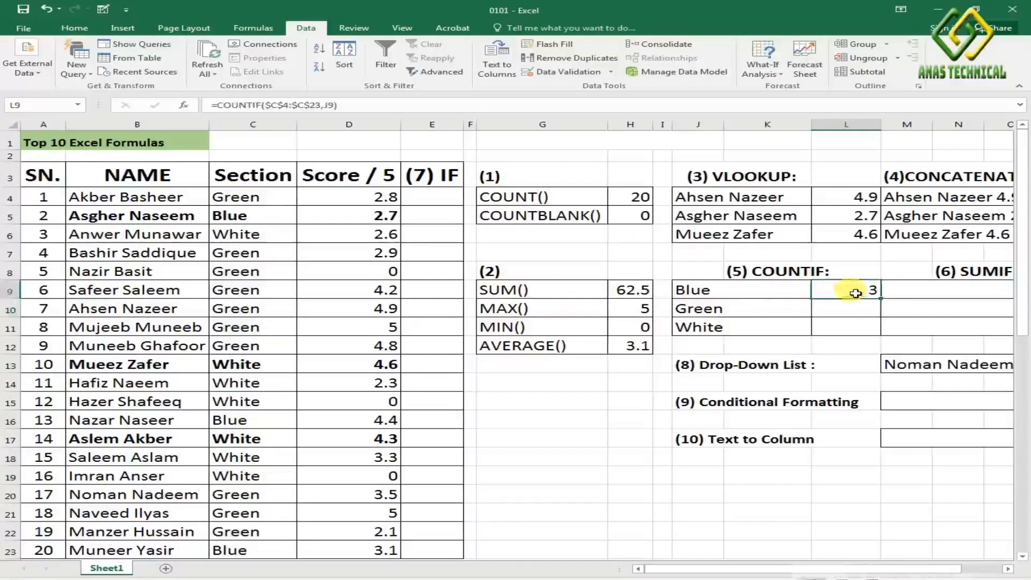
left_click_drag(881, 299, 881, 331)
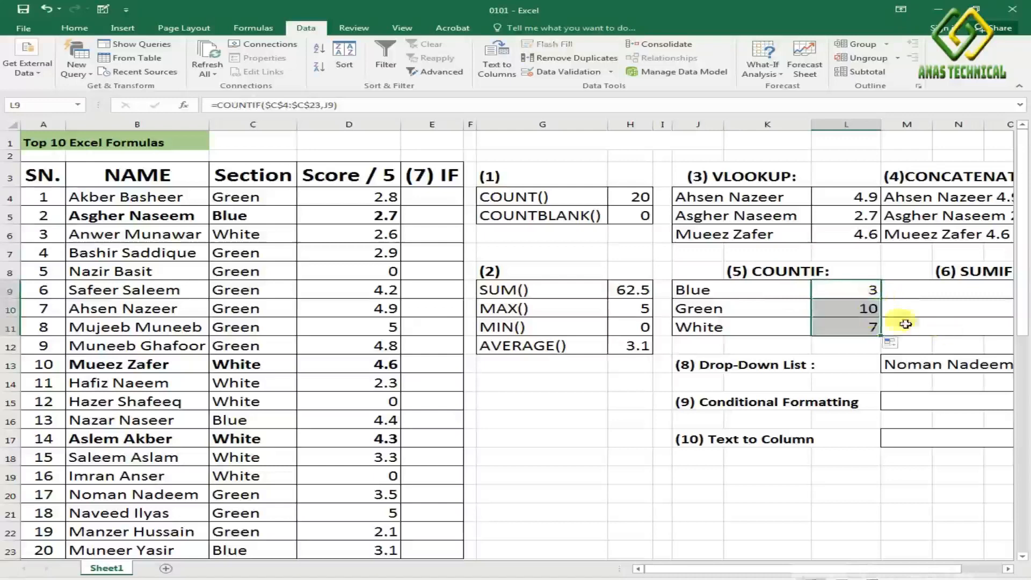
Check the COUNTIF results in L9:L11 against the Blue, Green and White entries in the Section column
left_click(776, 289)
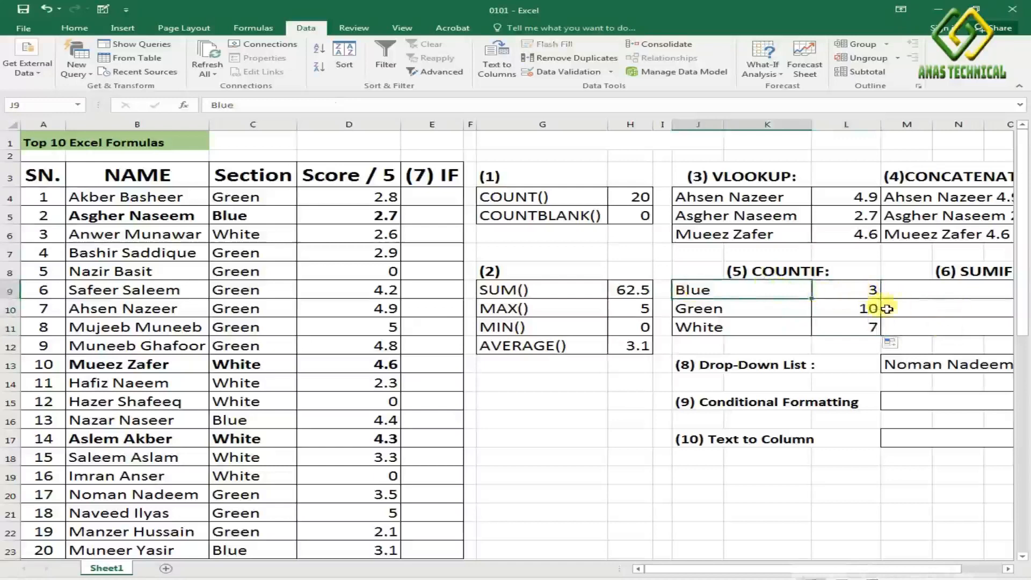
left_click(858, 288)
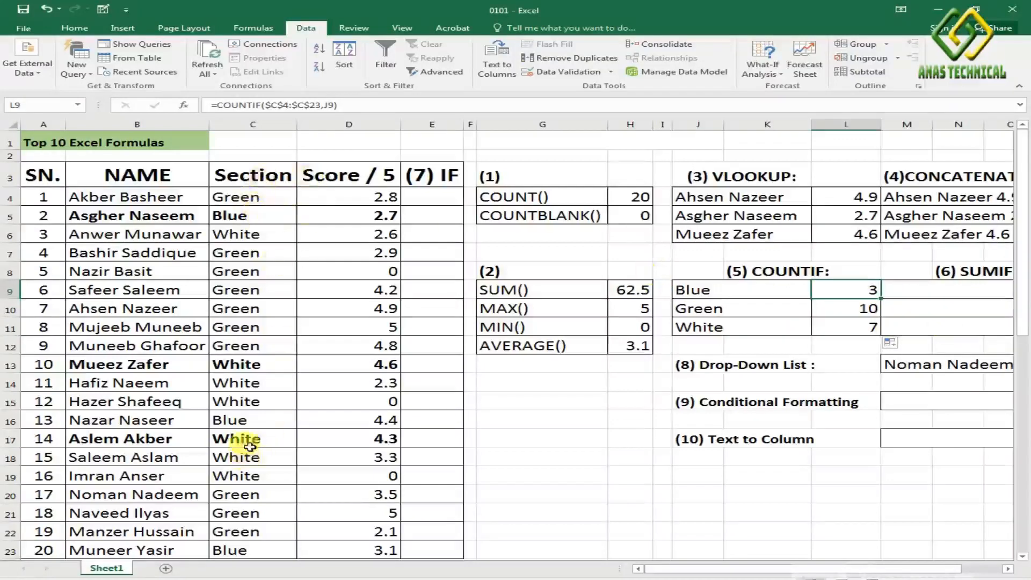
left_click(243, 420)
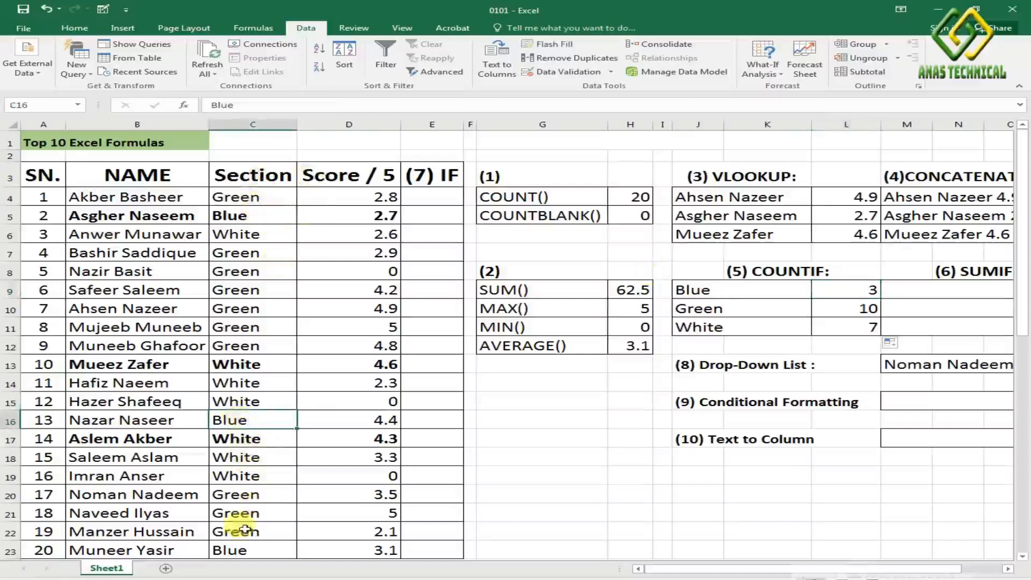
left_click(245, 551)
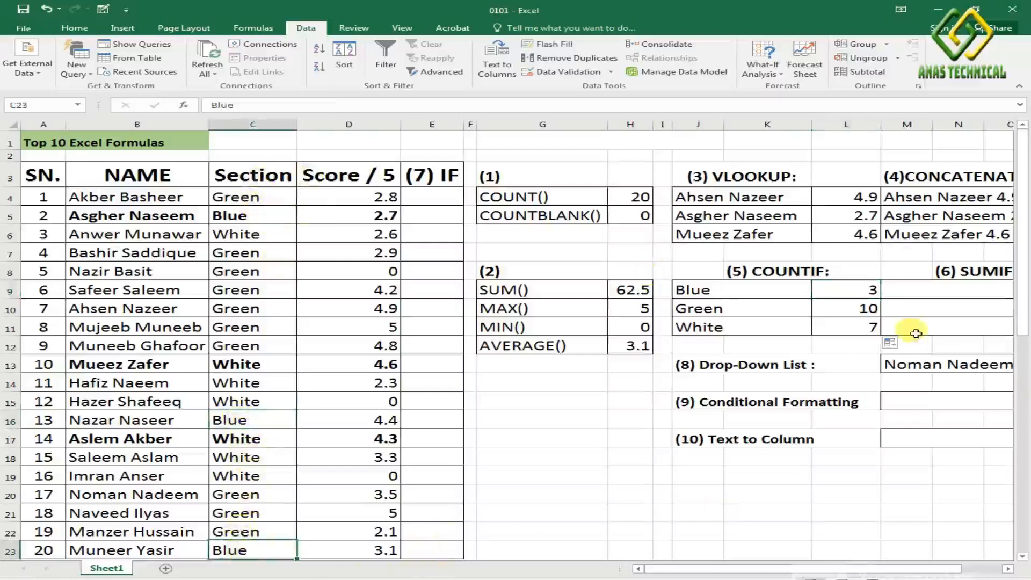
left_click(856, 312)
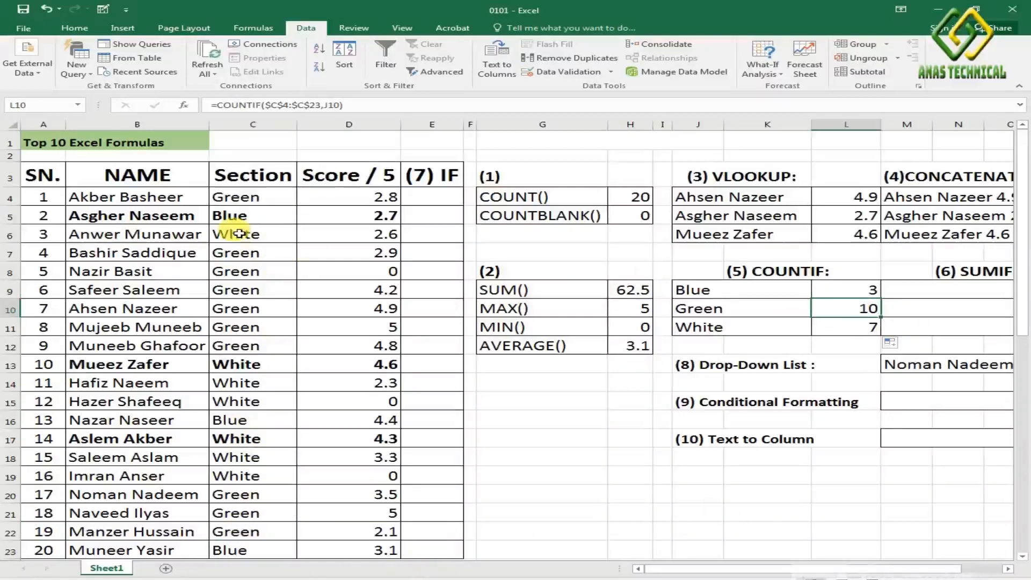
left_click(249, 205)
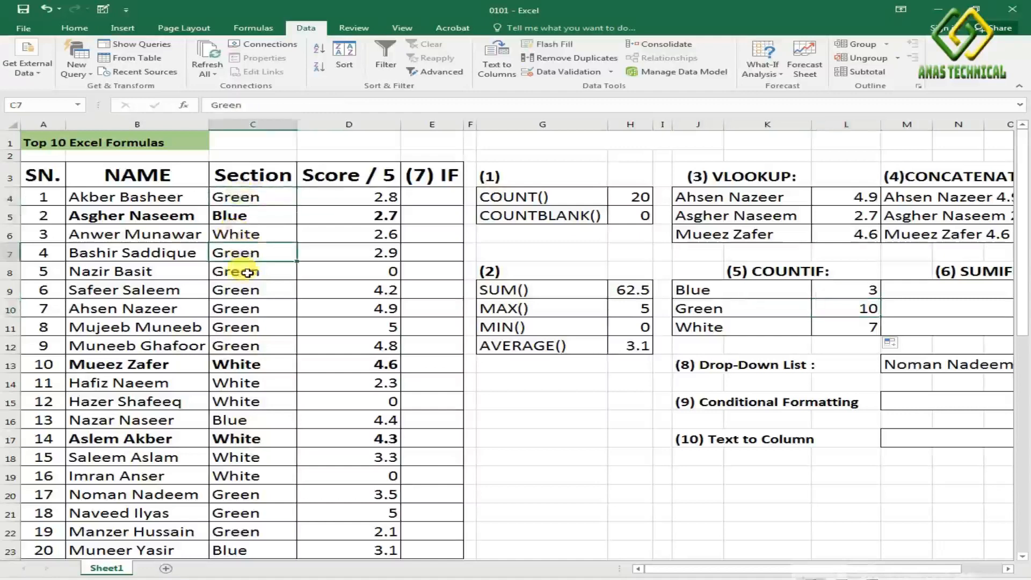
left_click(239, 290)
left_click(242, 311)
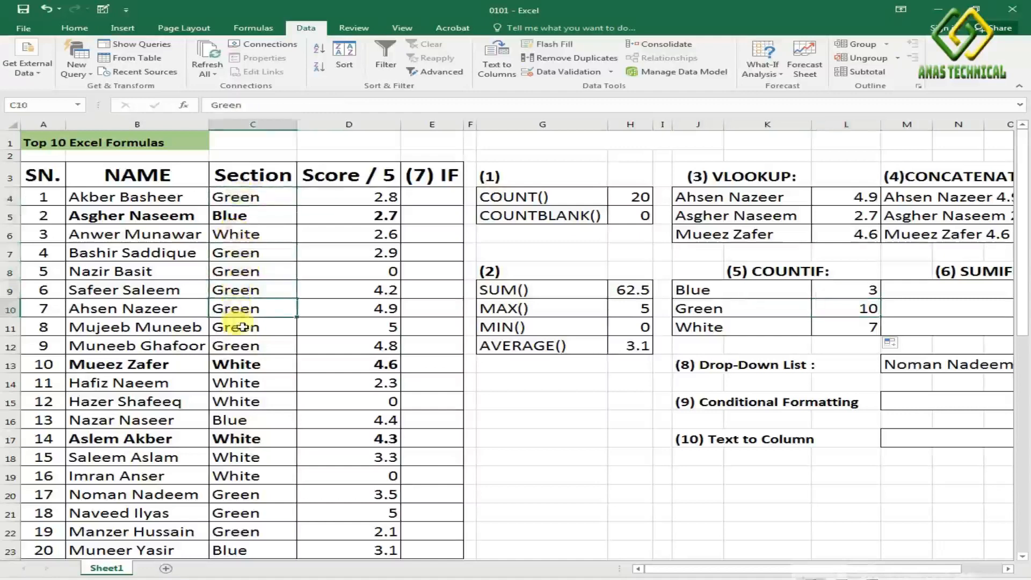
left_click(240, 328)
left_click(241, 345)
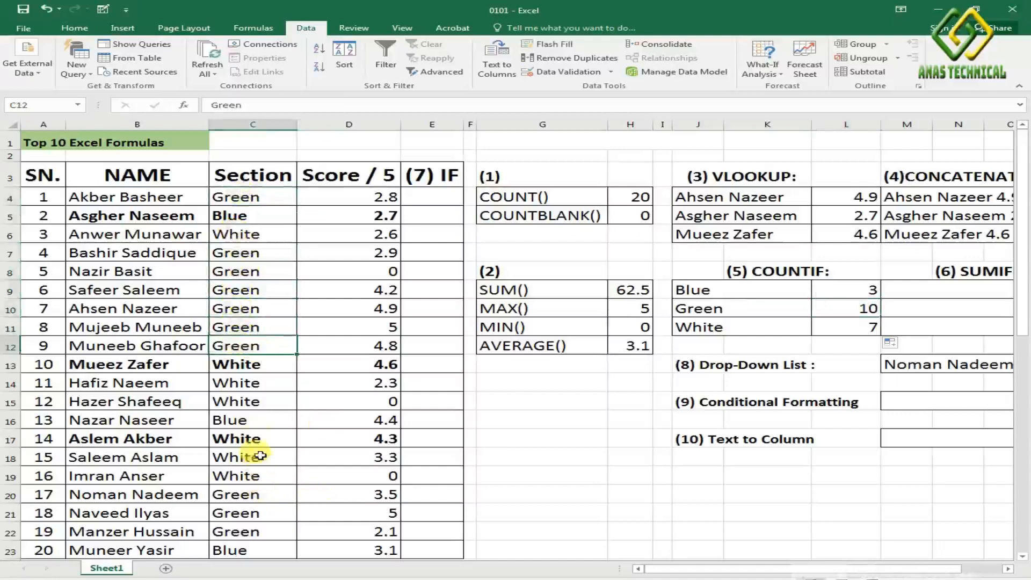
left_click(239, 499)
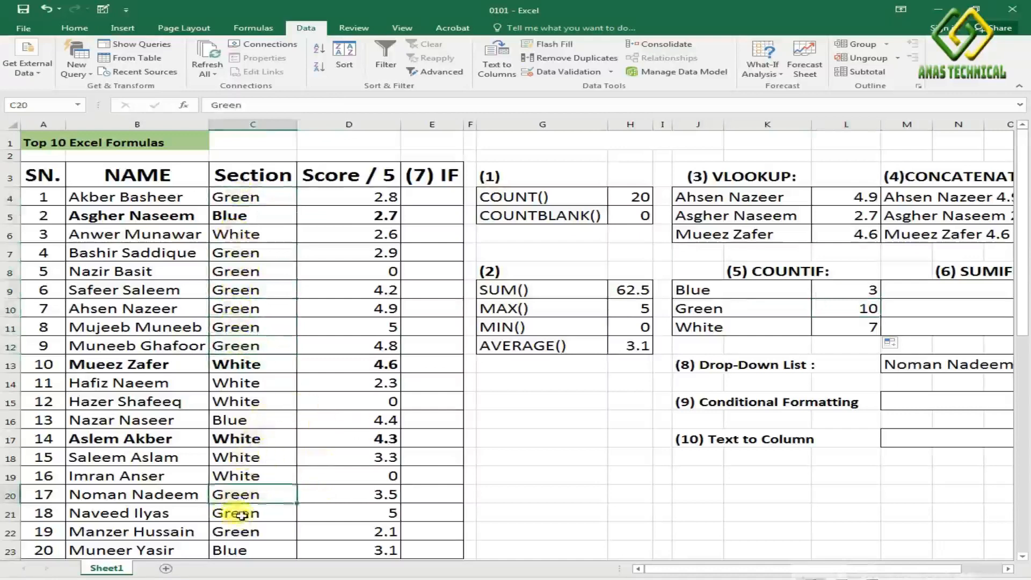
left_click(242, 513)
left_click(237, 531)
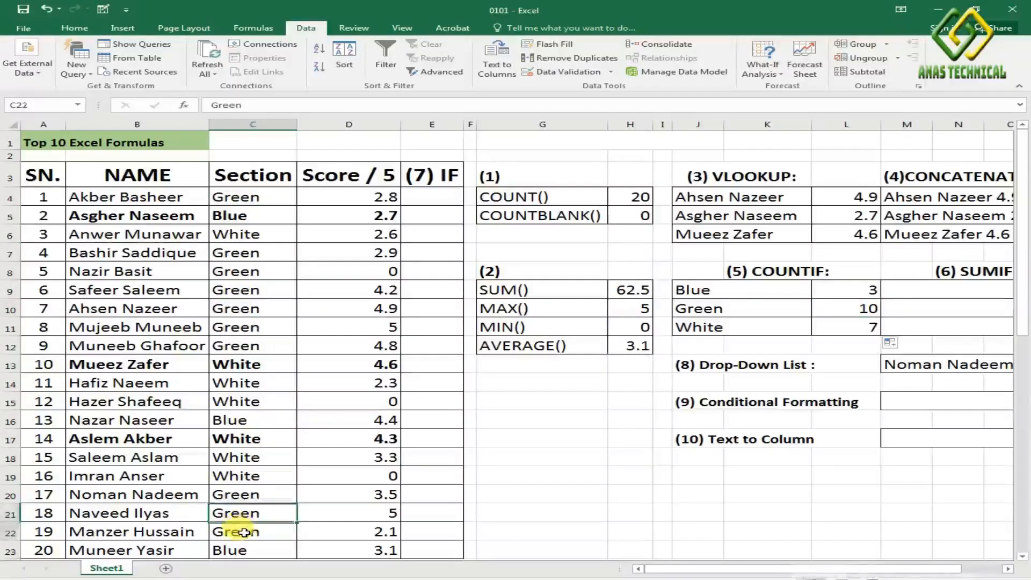
left_click(838, 328)
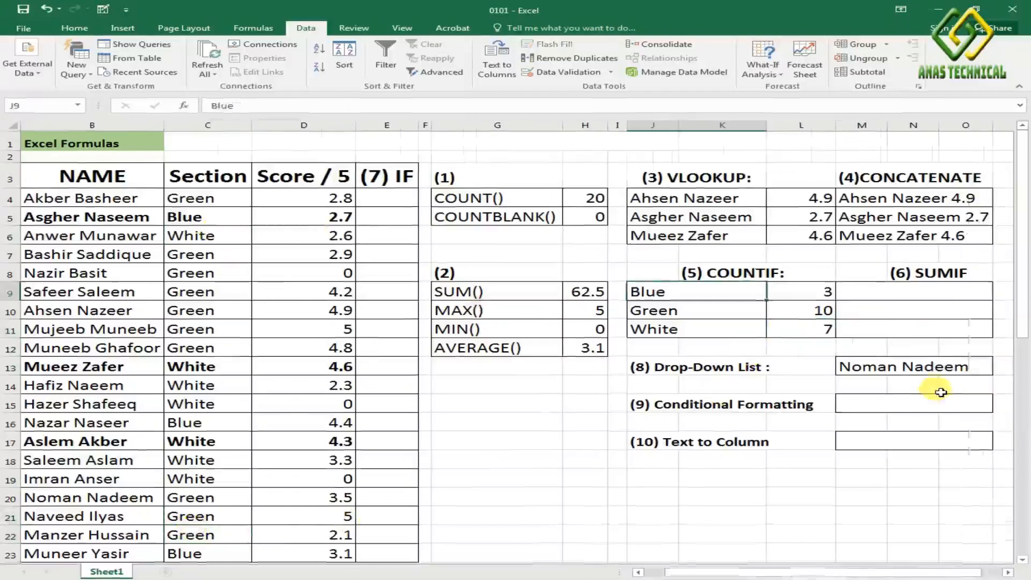
left_click(807, 296)
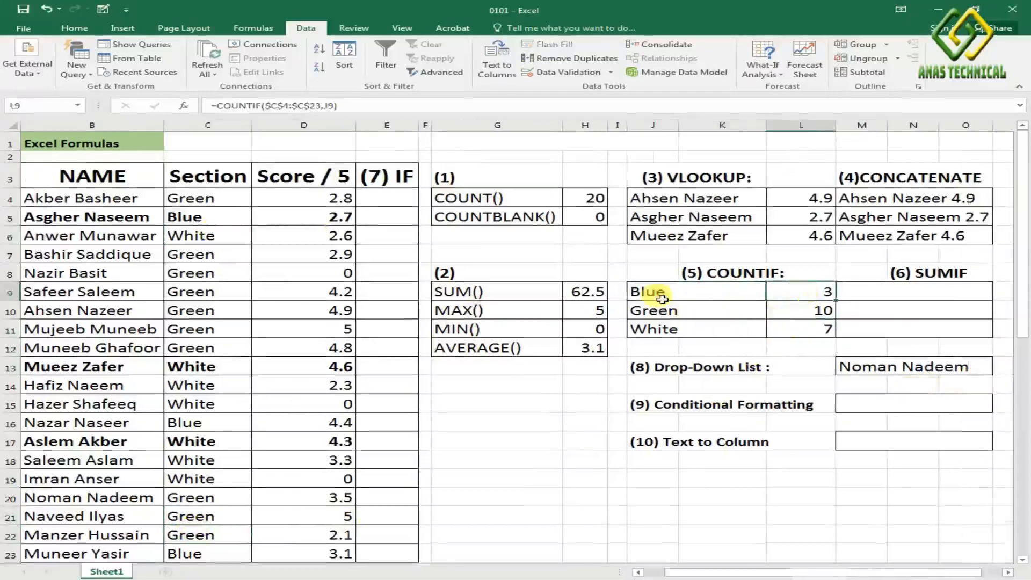
left_click(800, 326)
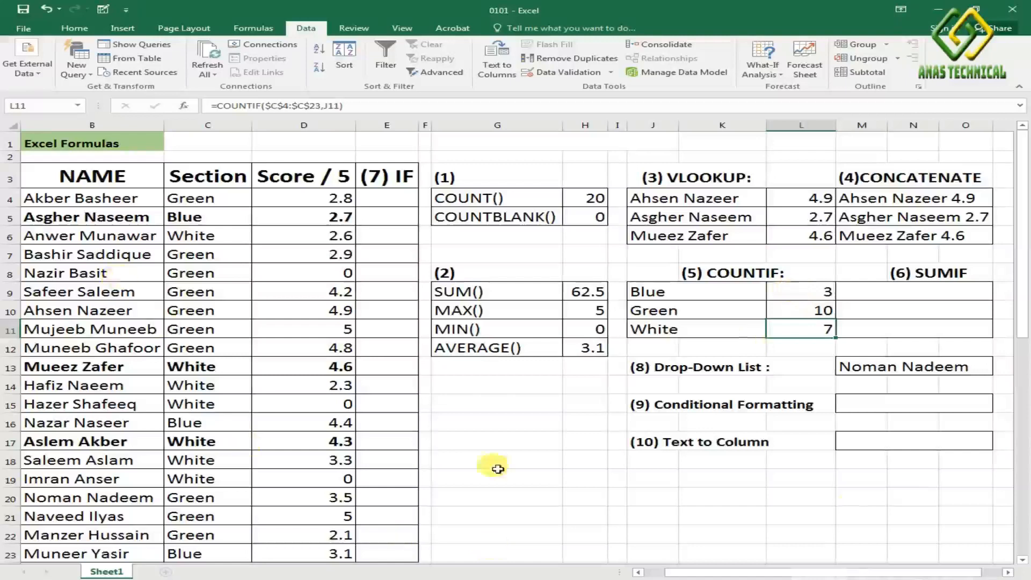
Begin a SUMIF formula in M9 for the Blue row, using the Section entries $C$4:$C$23 as its absolute range
left_click(904, 294)
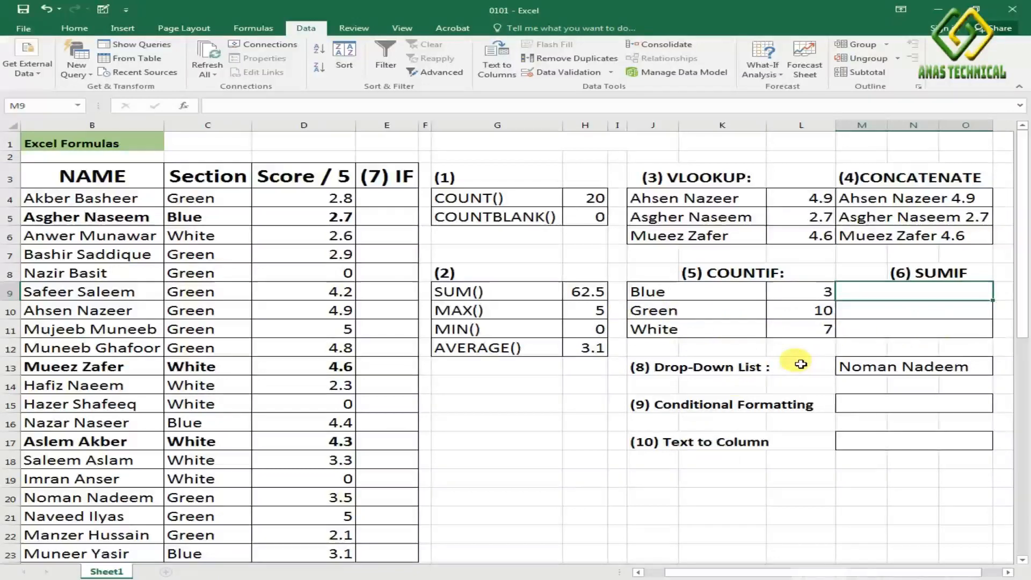
type("=")
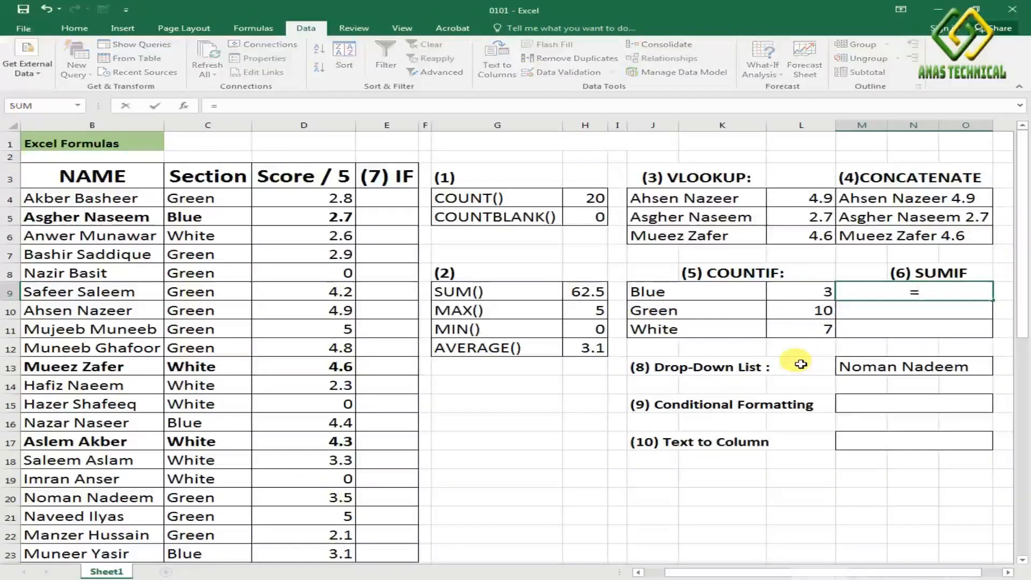
type("su")
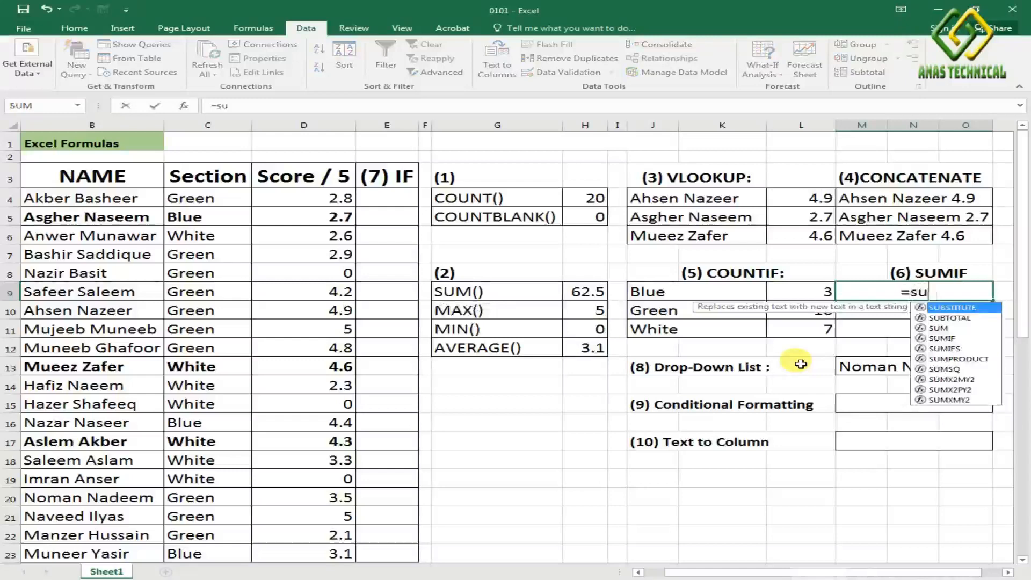
type("m")
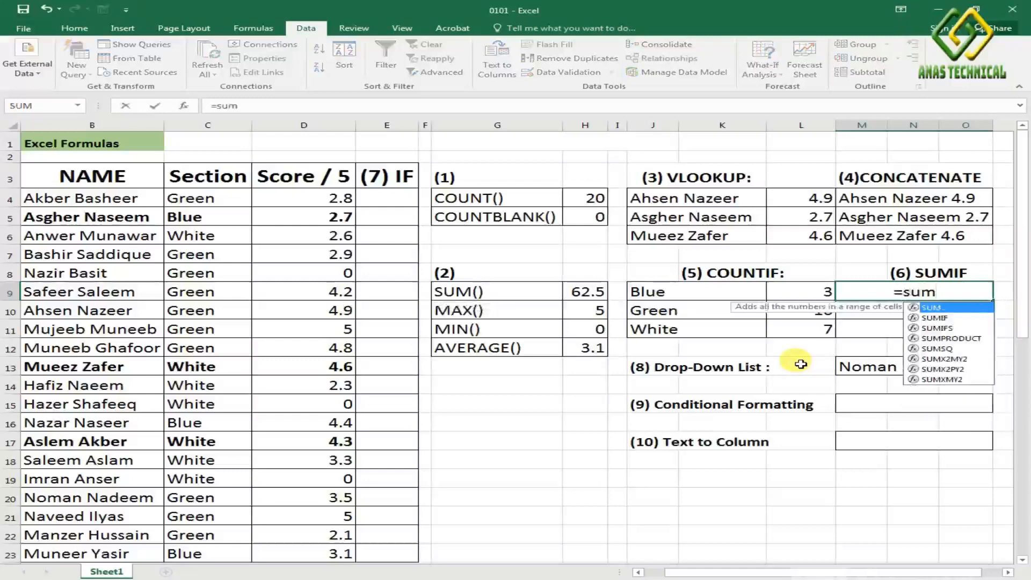
key("Down")
key("Tab")
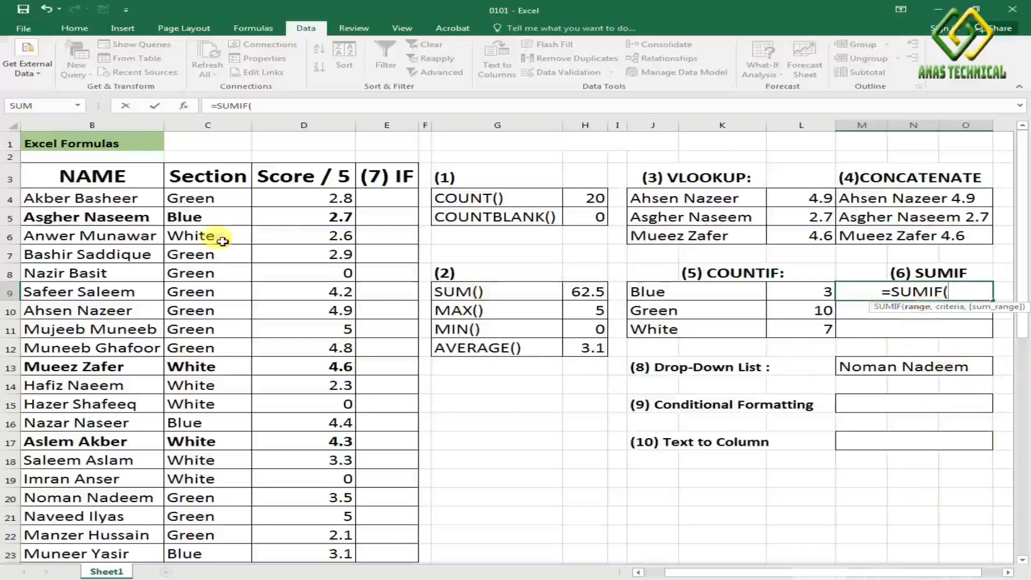
left_click_drag(219, 201, 219, 554)
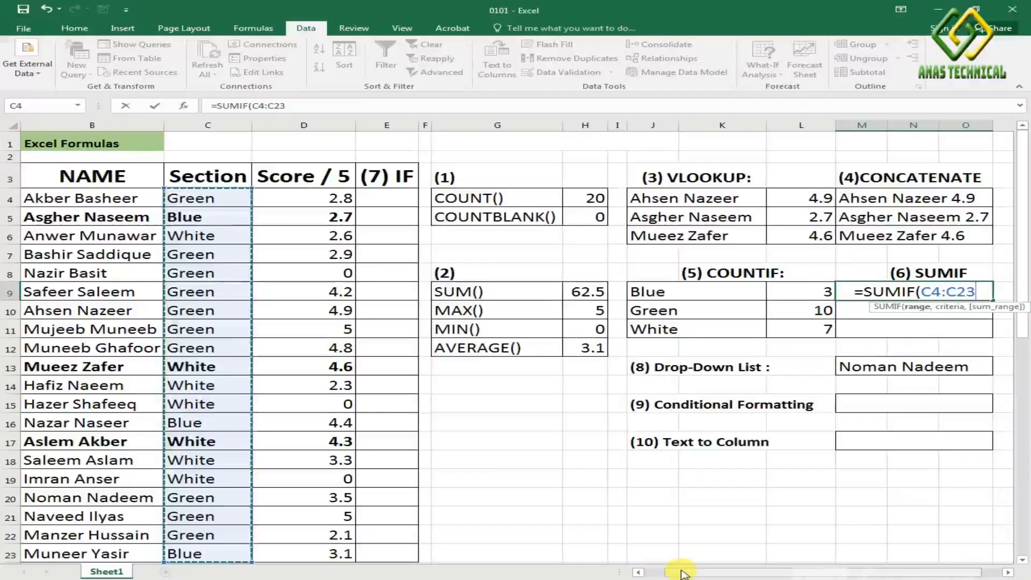
key("F4")
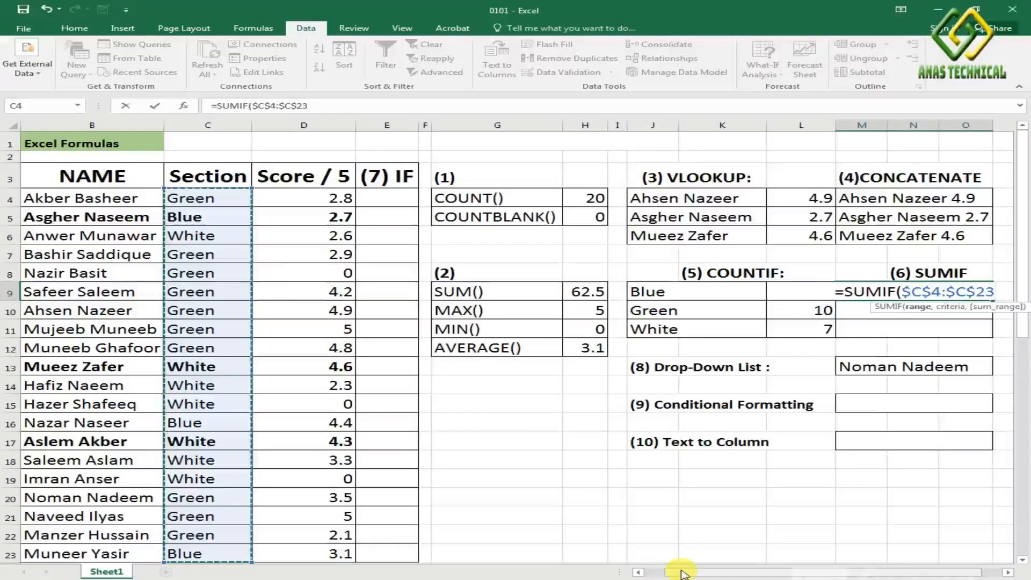
type(",")
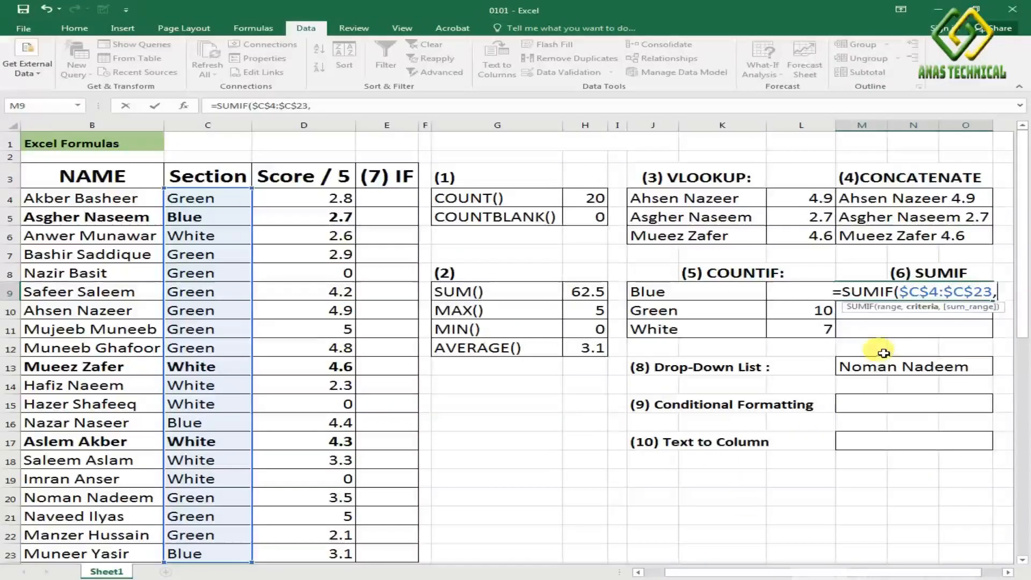
Complete the M9 formula as =SUMIF($C$4:$C$23,J9,$D$4:$D$23) and copy it down to M11
left_click(692, 294)
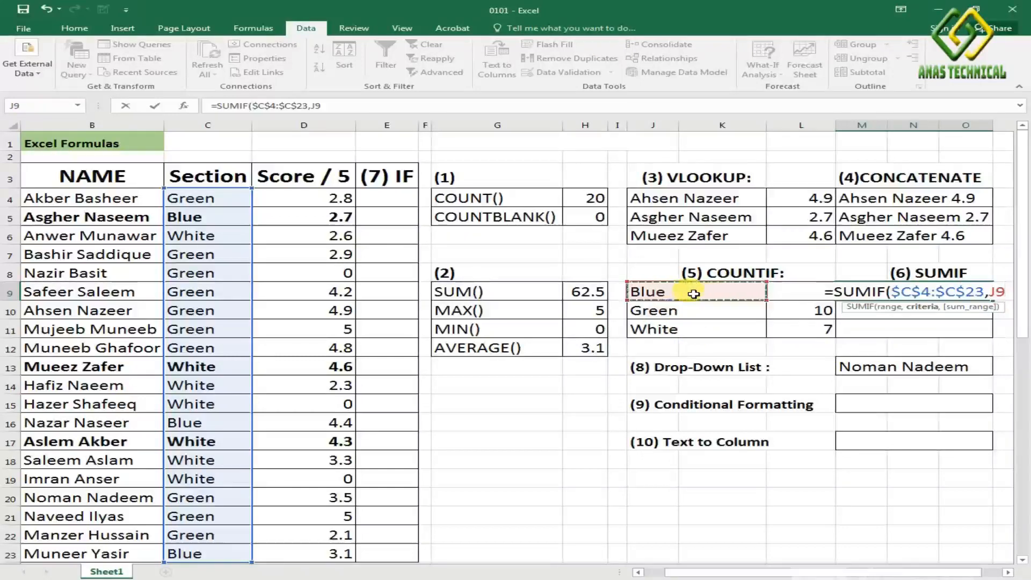
type(",")
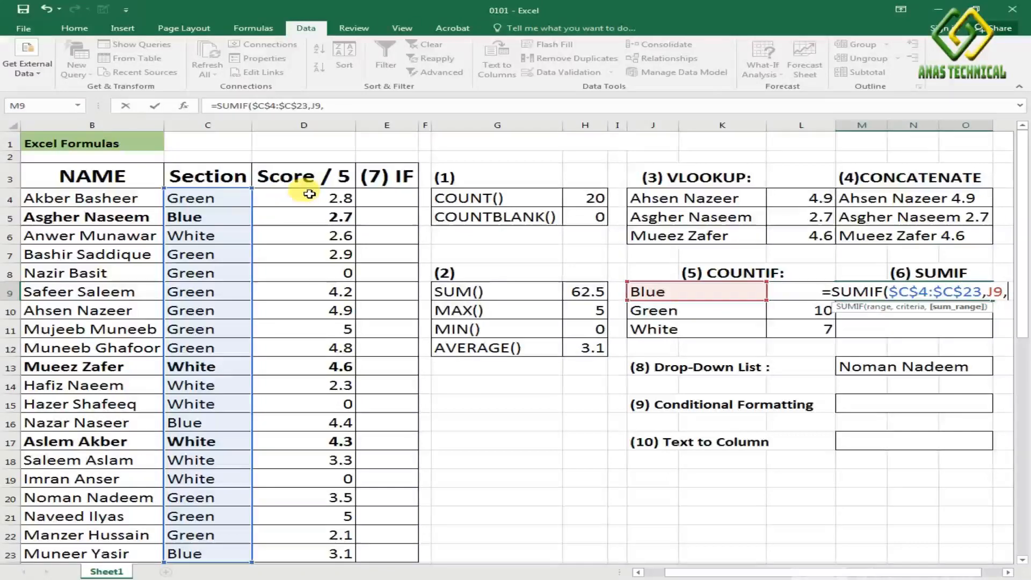
left_click_drag(306, 199, 333, 553)
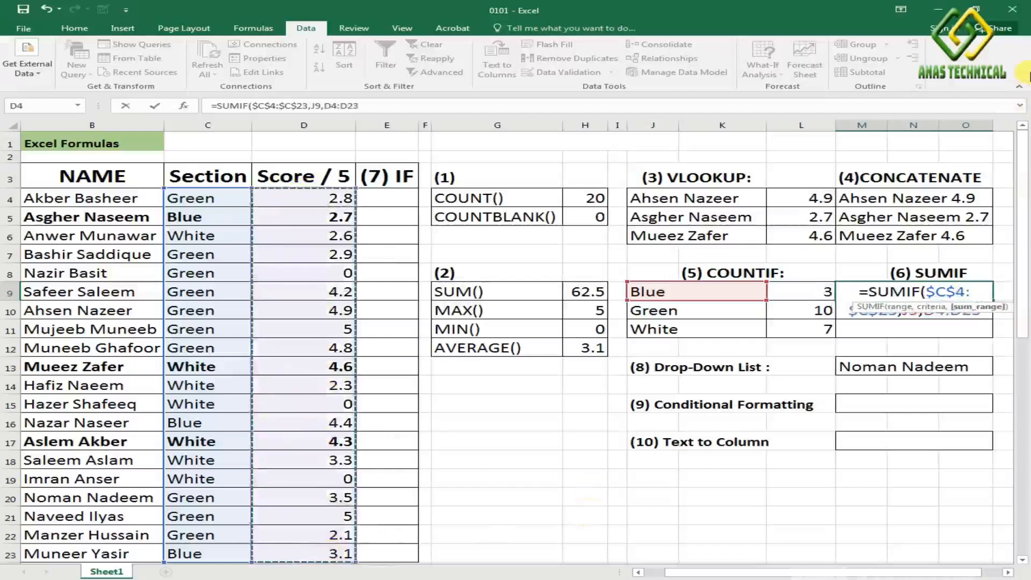
key("F4")
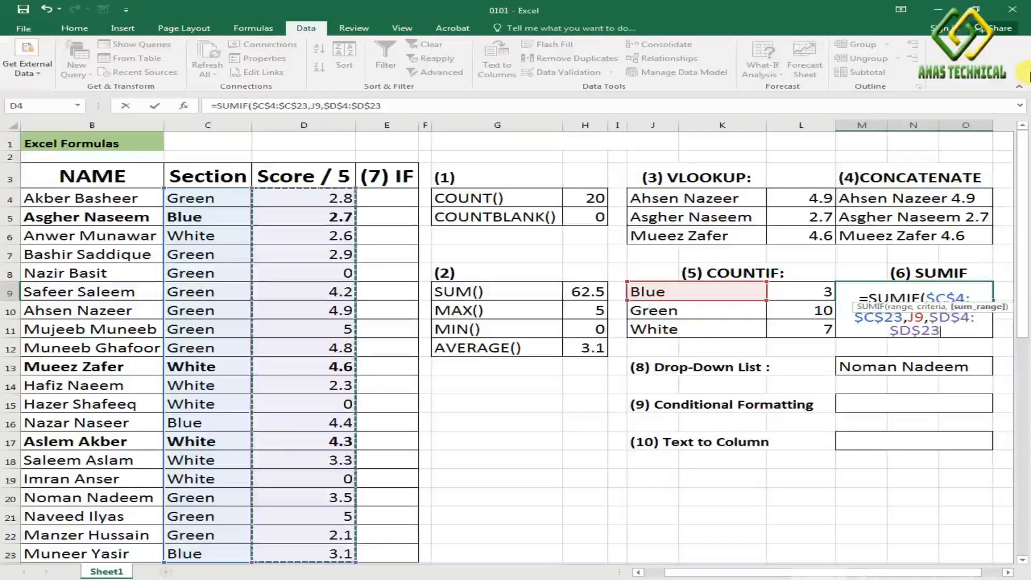
type(")")
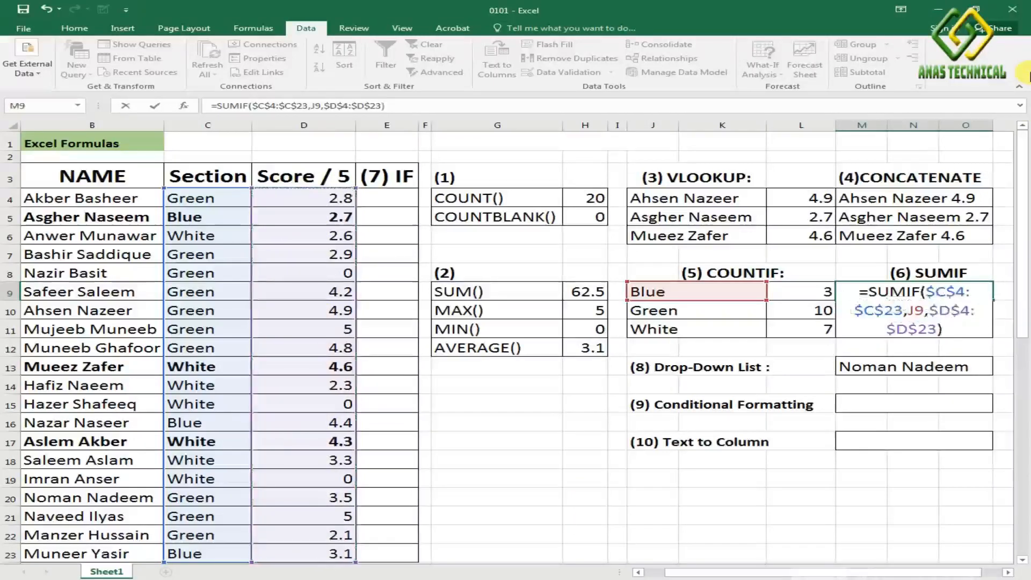
key("Return")
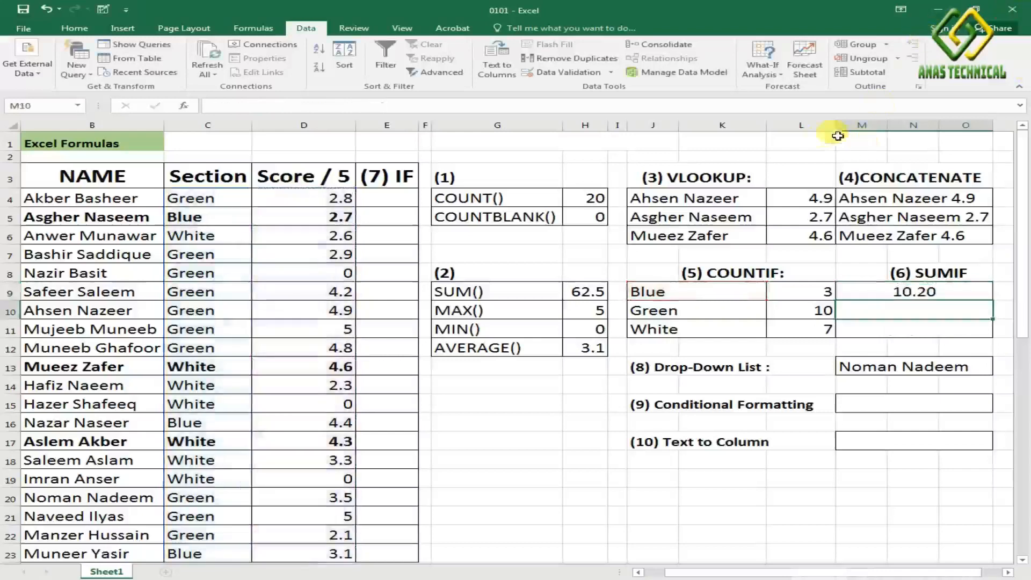
left_click(929, 293)
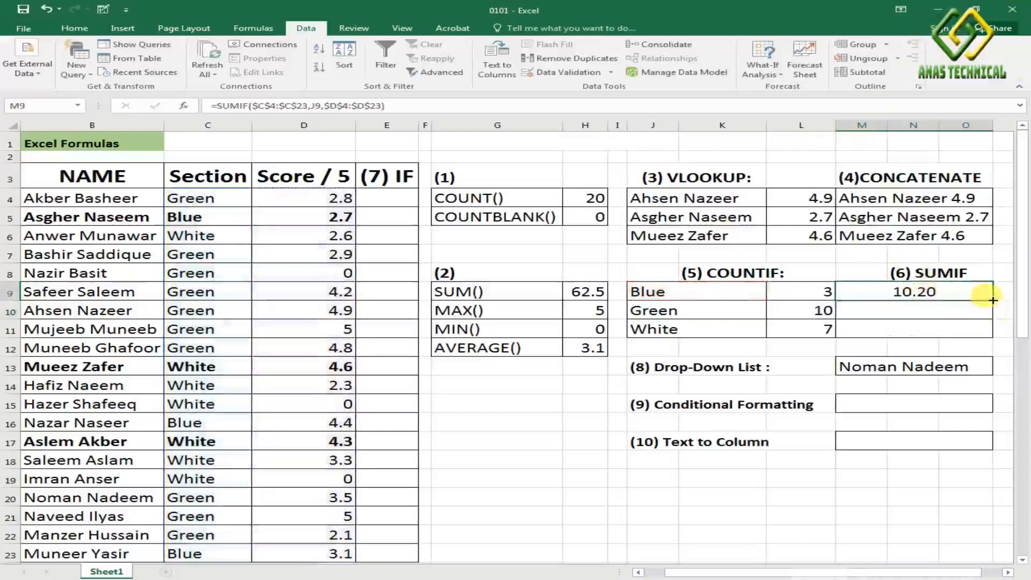
left_click_drag(993, 301, 1003, 326)
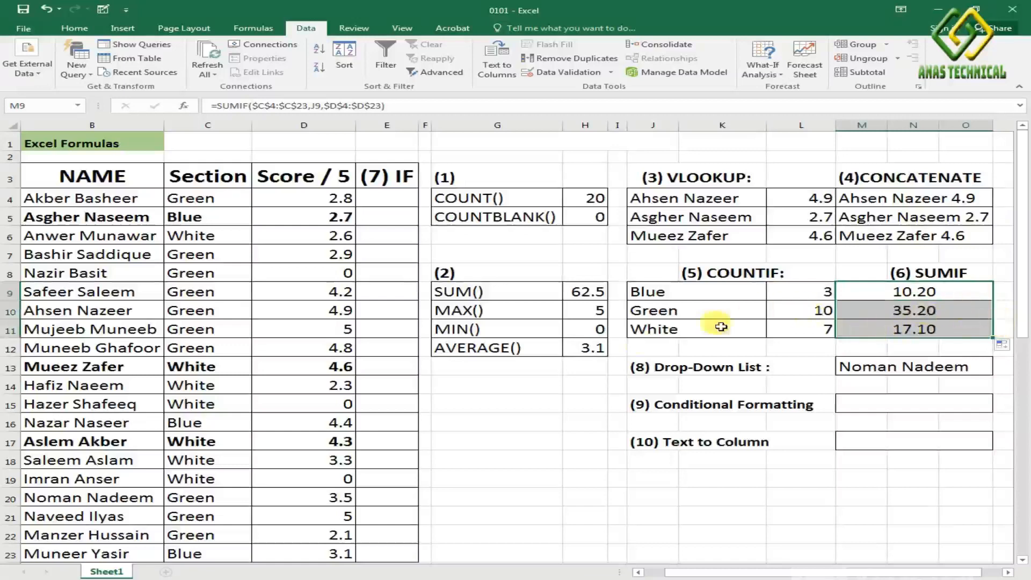
Check the SUMIF results for the Blue and White rows and inspect the drop-down cell M13
left_click(880, 295)
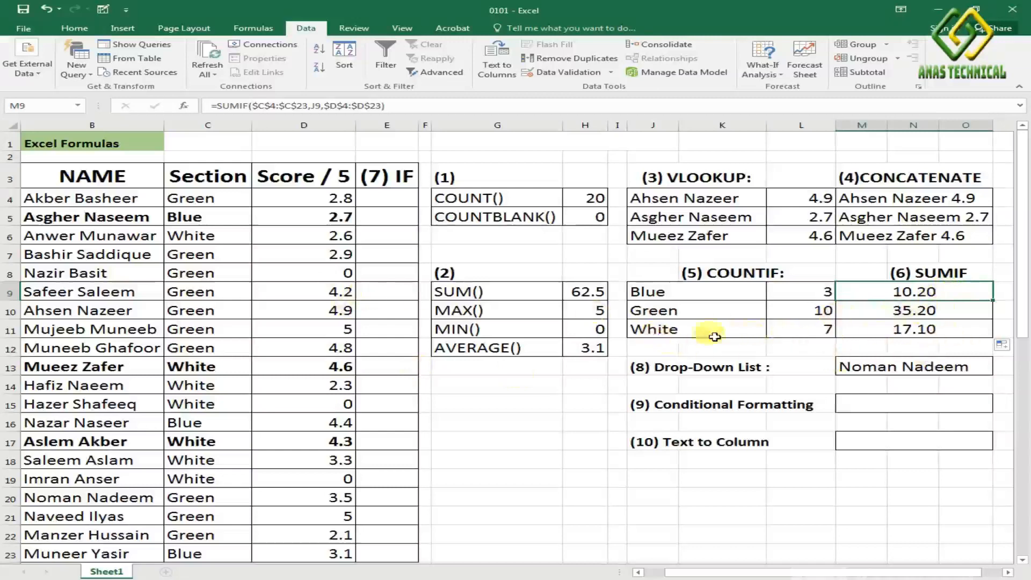
left_click(920, 328)
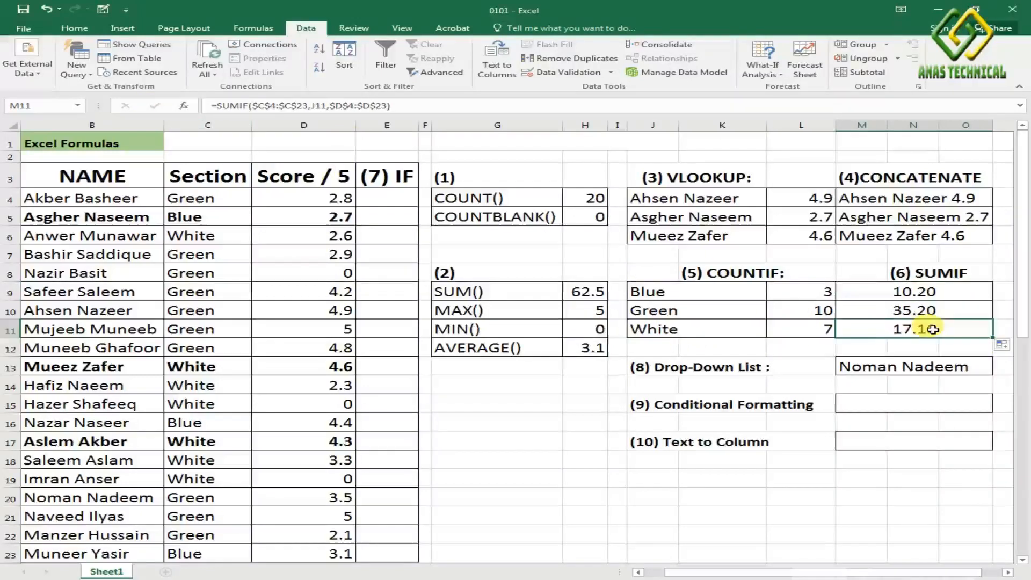
left_click(940, 367)
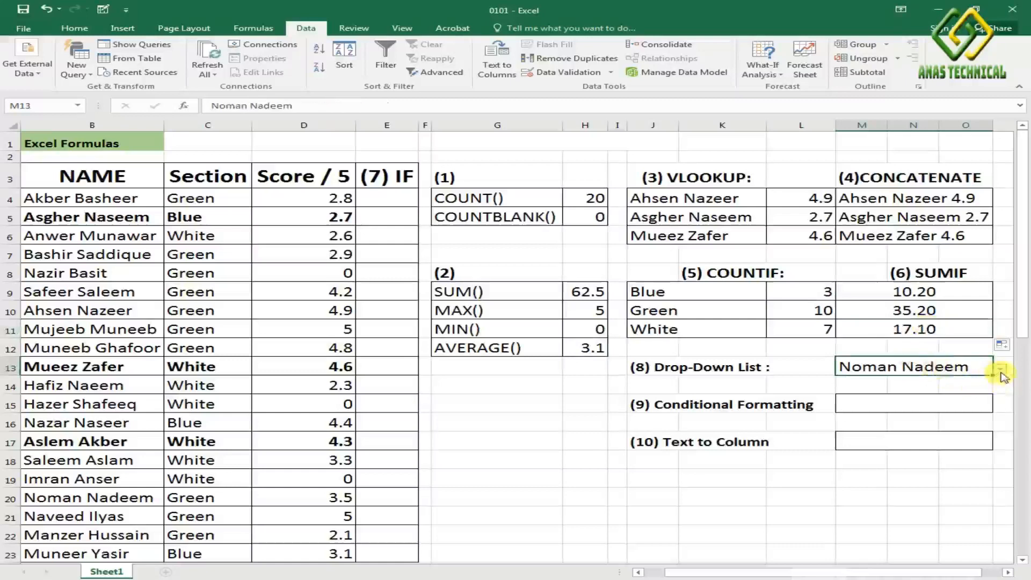
left_click(963, 331)
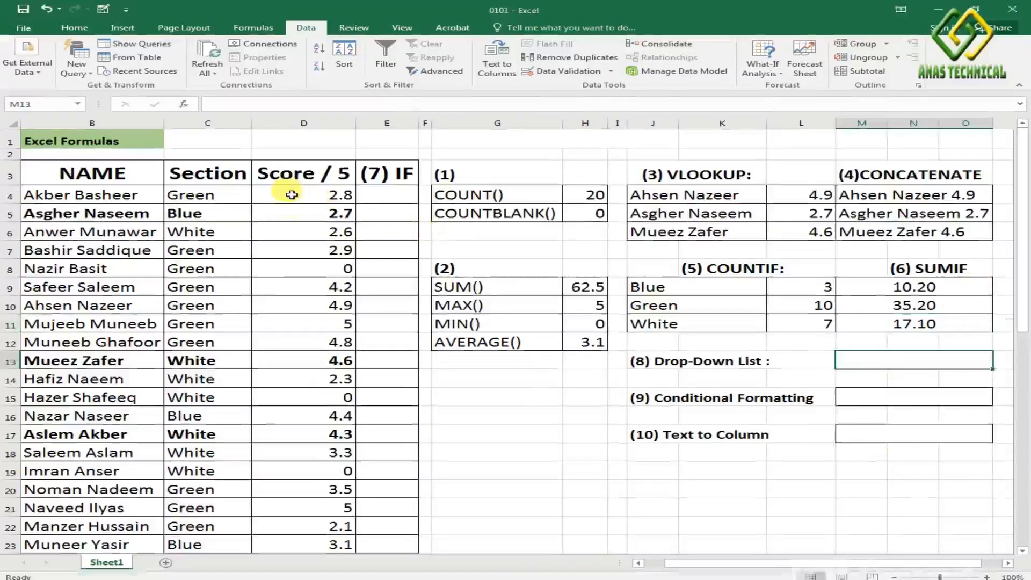
Begin a formula in E4, the first row of the IF column
left_click(376, 177)
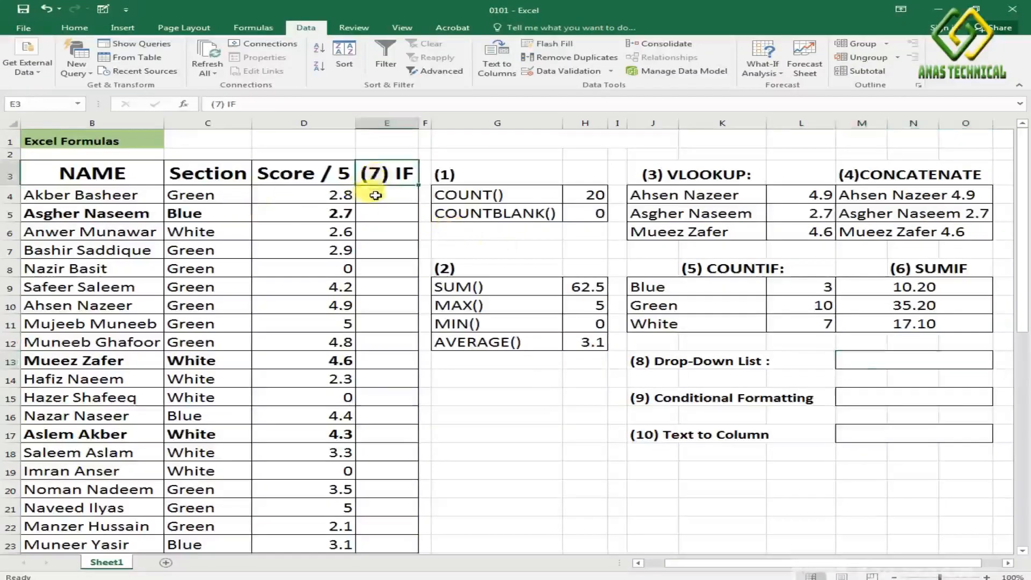
left_click(376, 195)
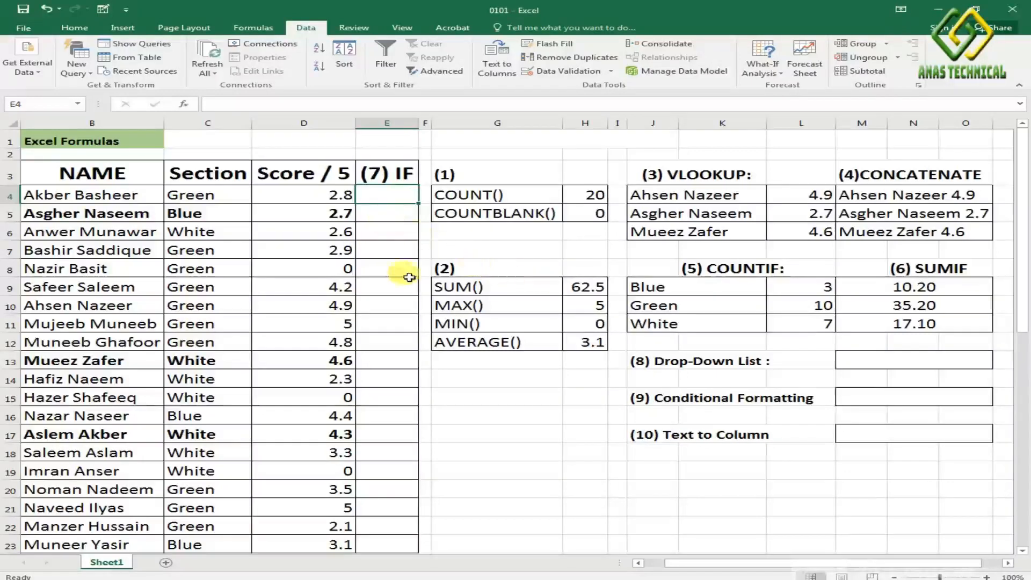
type("=")
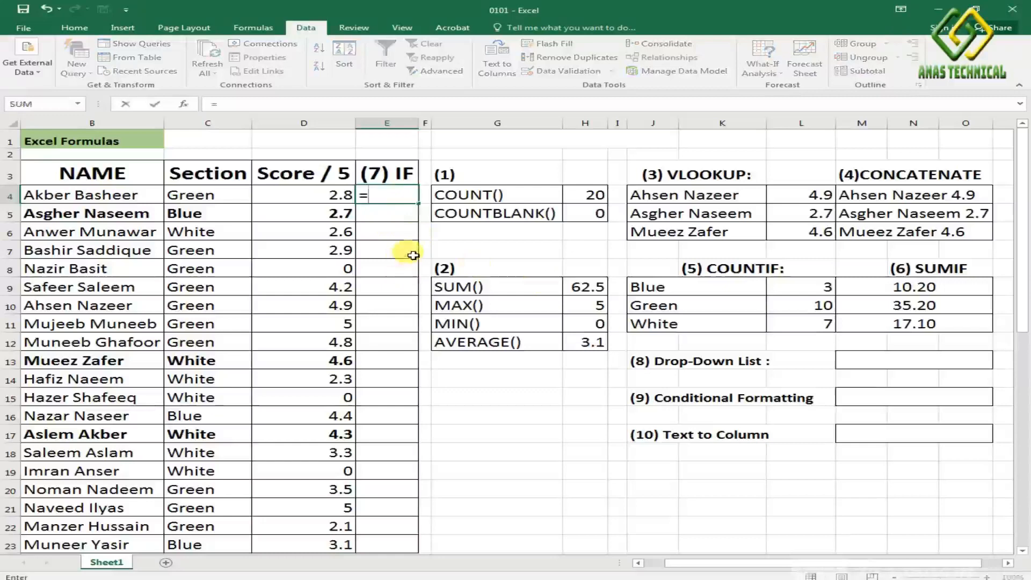
left_click(326, 195)
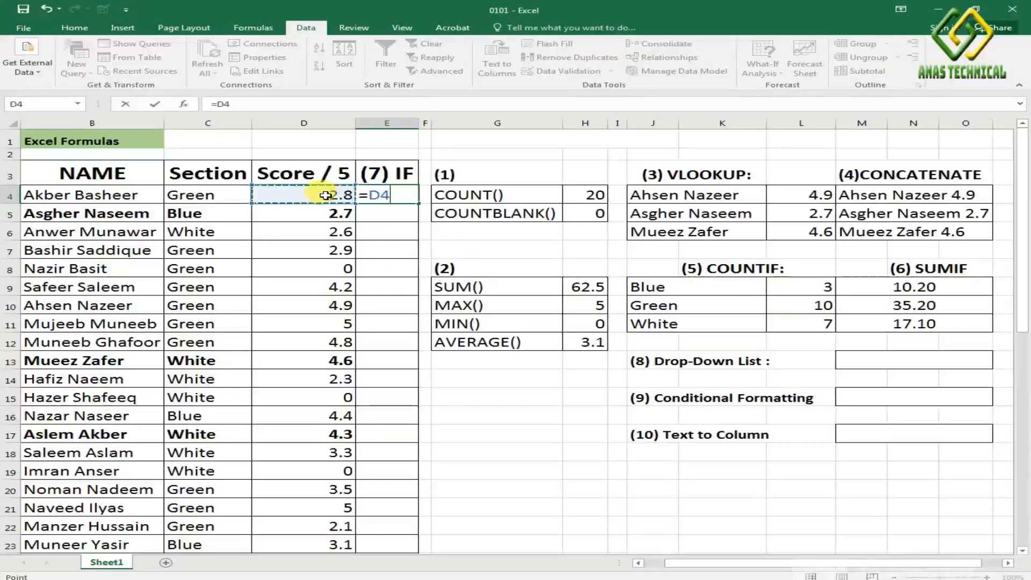
key("BackSpace")
key("BackSpace")
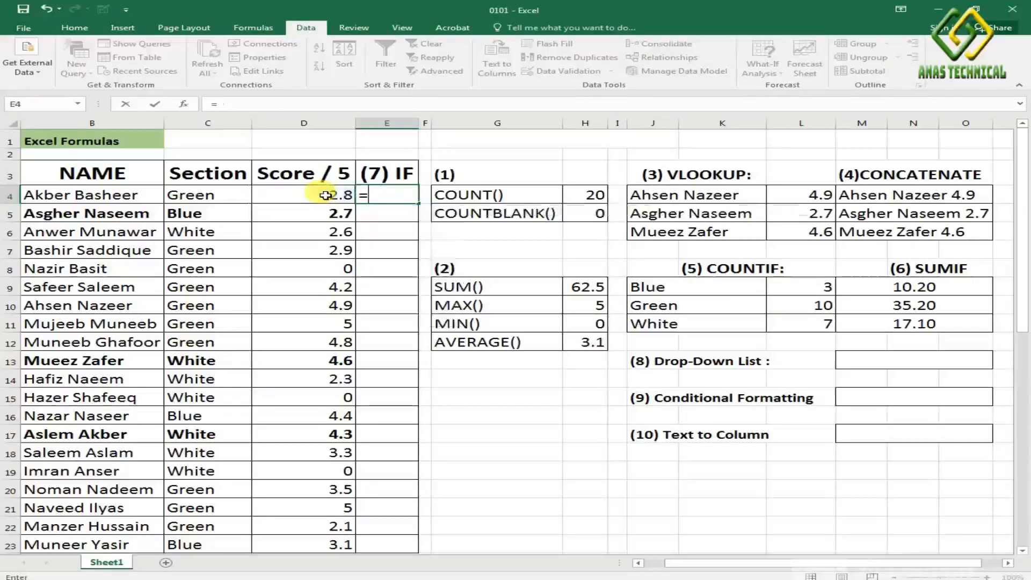
Complete the E4 formula as =IF(D4=0,"Re-test","") and copy it down to E23
type("if")
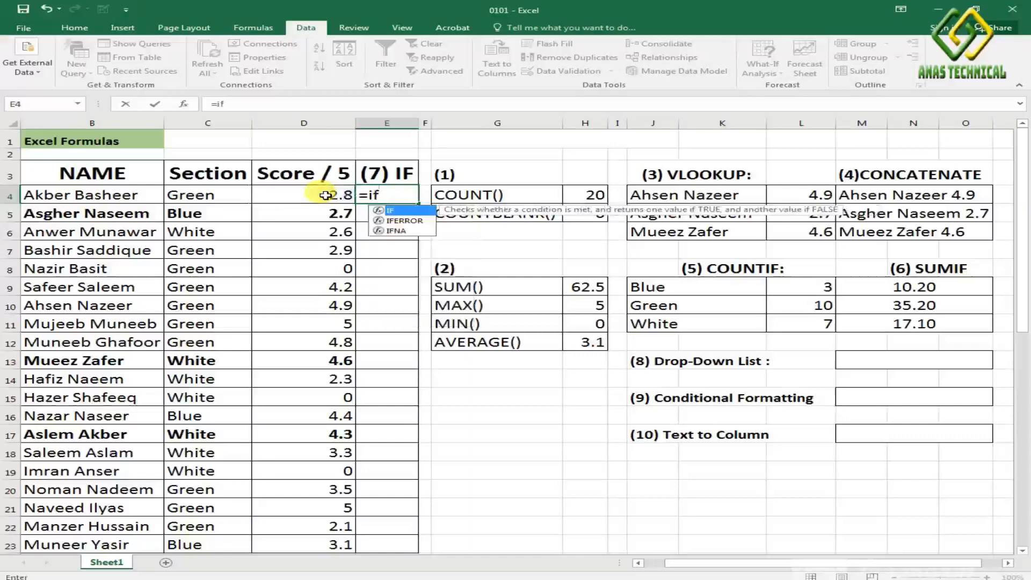
key("Tab")
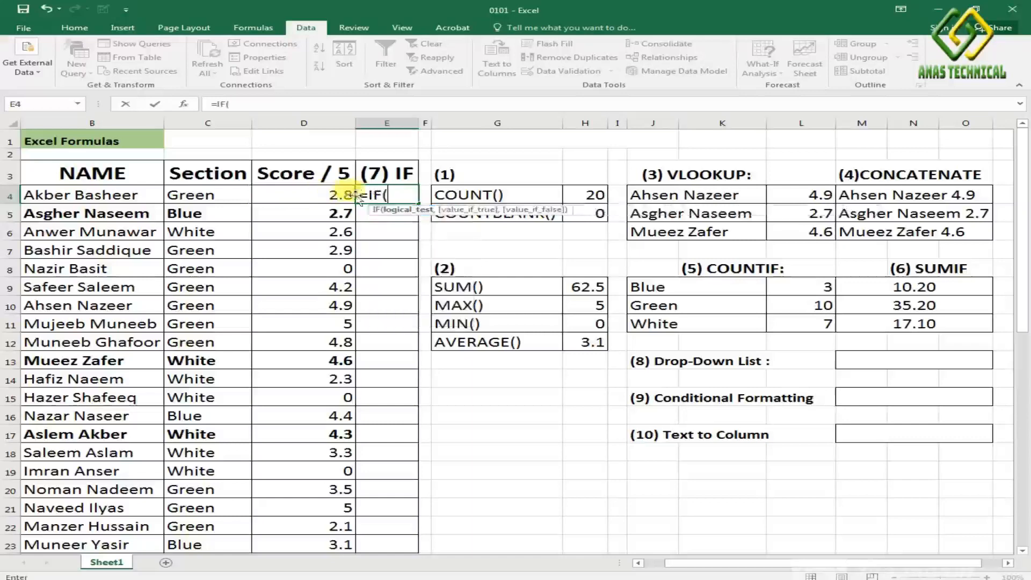
left_click(330, 196)
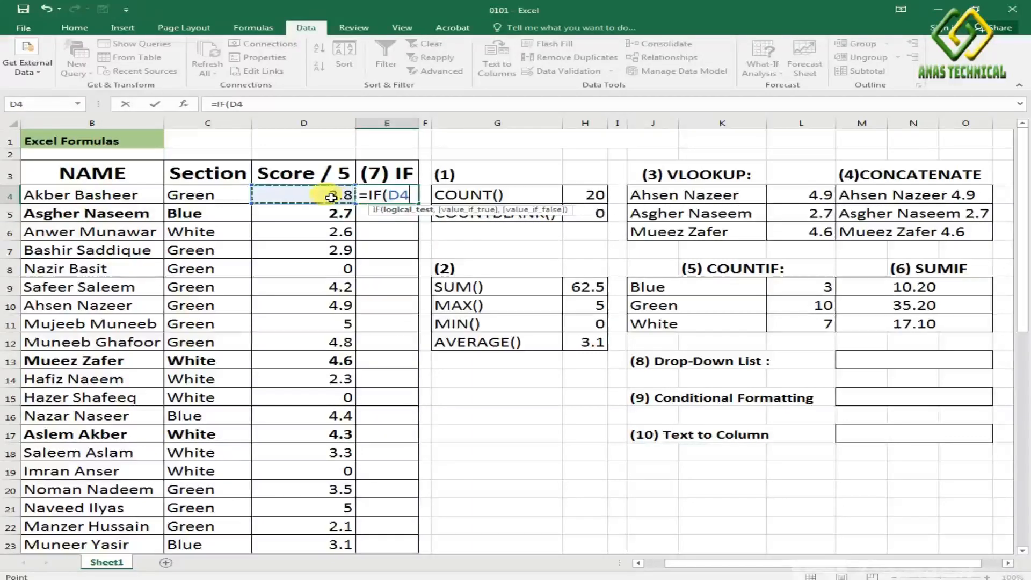
type("=")
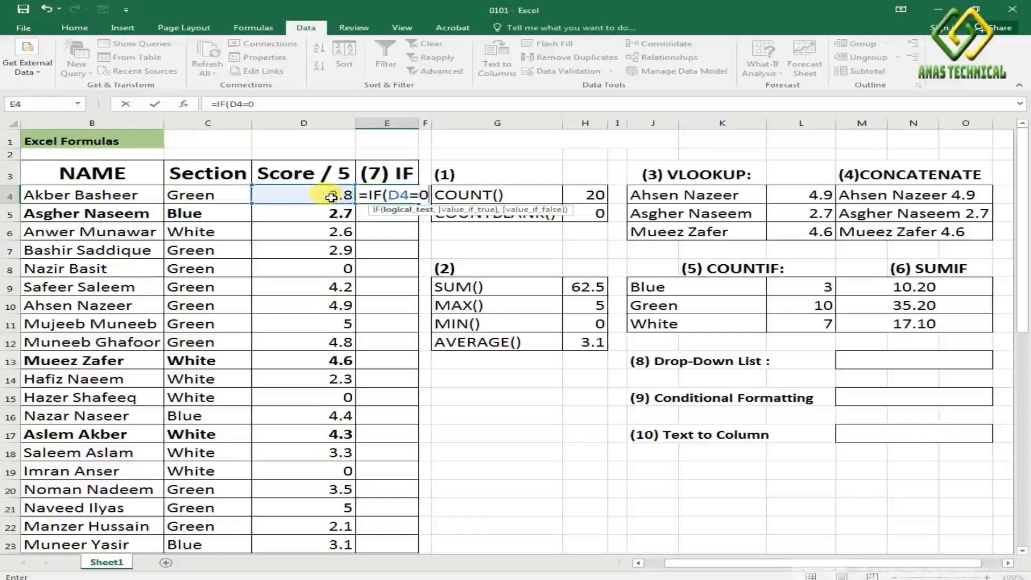
type("0,\"Re-te")
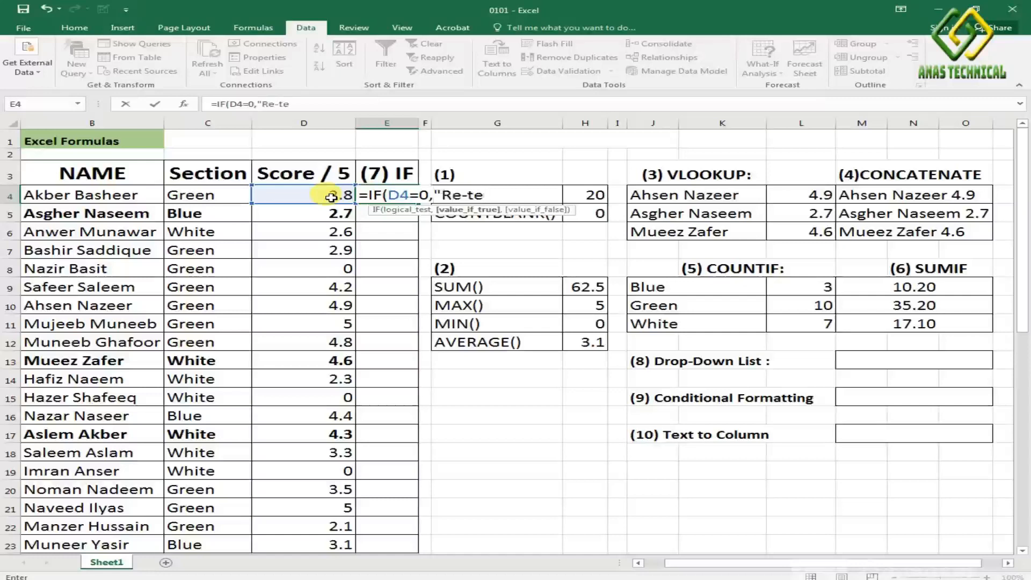
type("st")
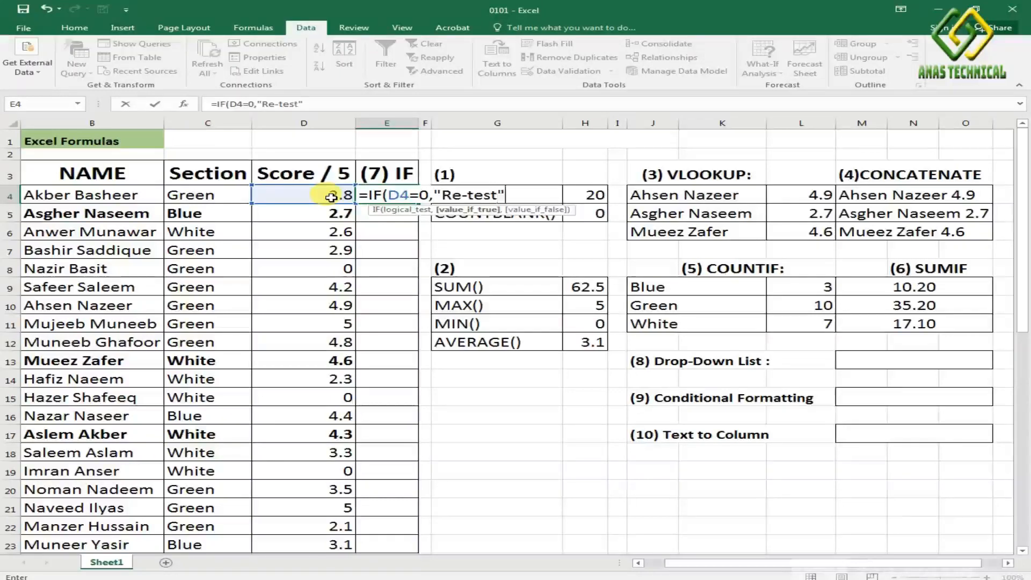
type("\",")
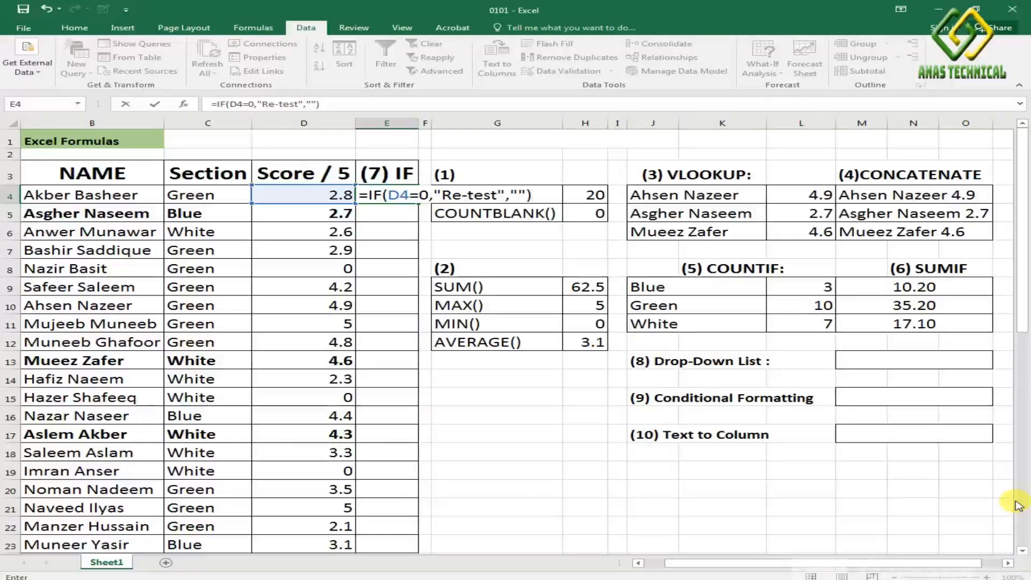
key("Return")
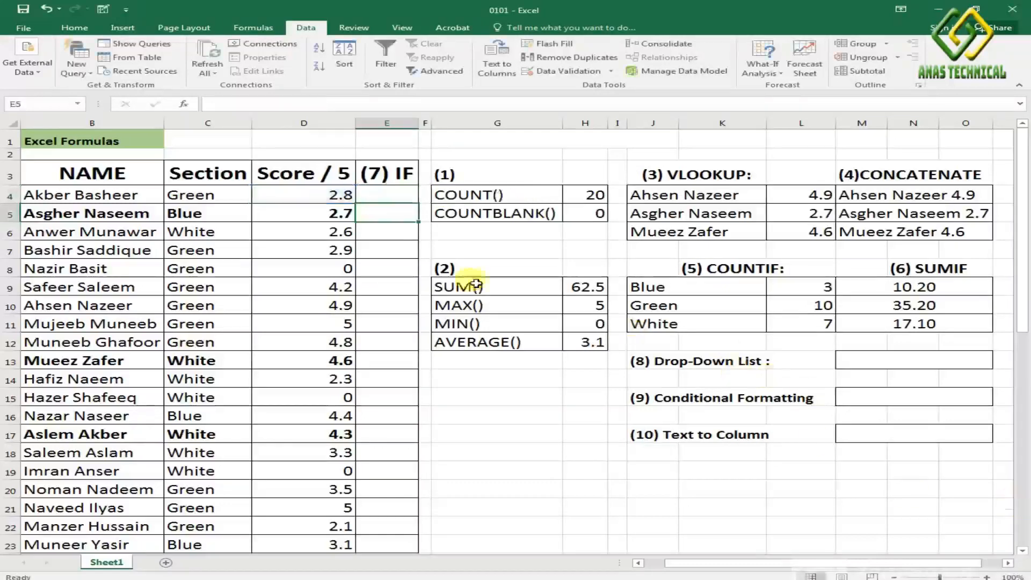
left_click(395, 197)
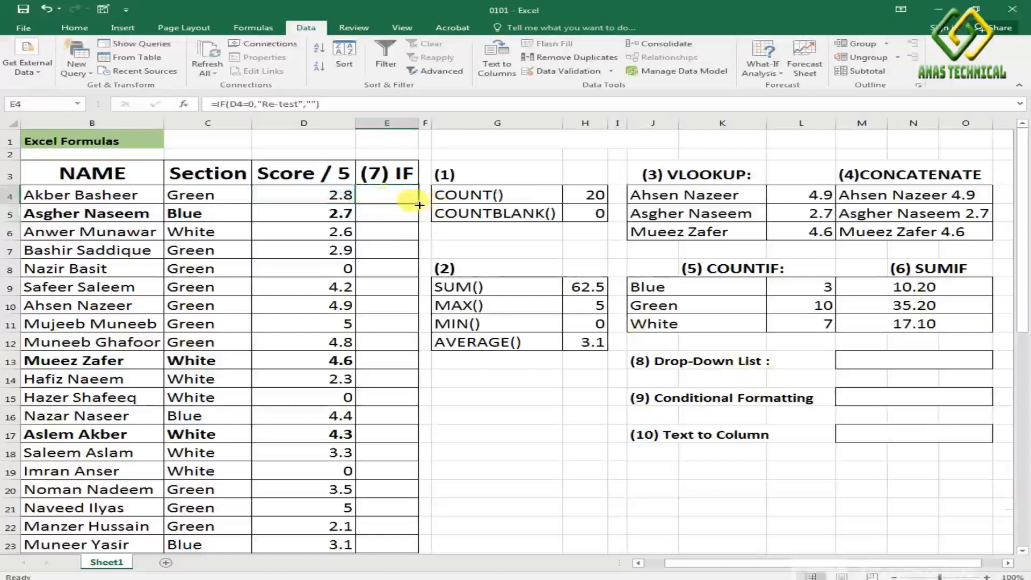
left_click_drag(418, 204, 401, 491)
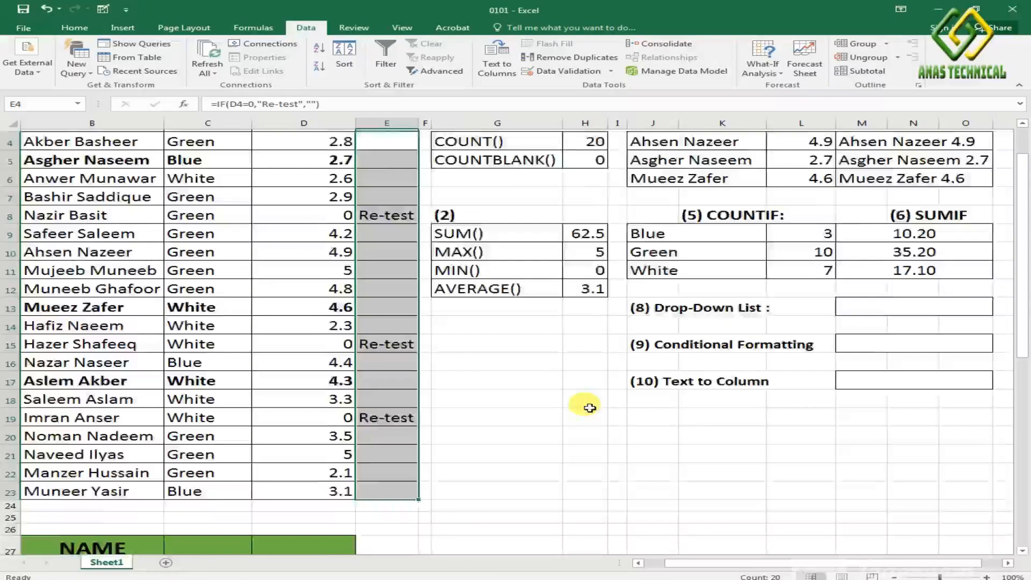
Check the IF results against the zero scores in D8, D15 and D19
scroll(589, 405, "up", 1)
left_click(349, 268)
left_click(395, 268)
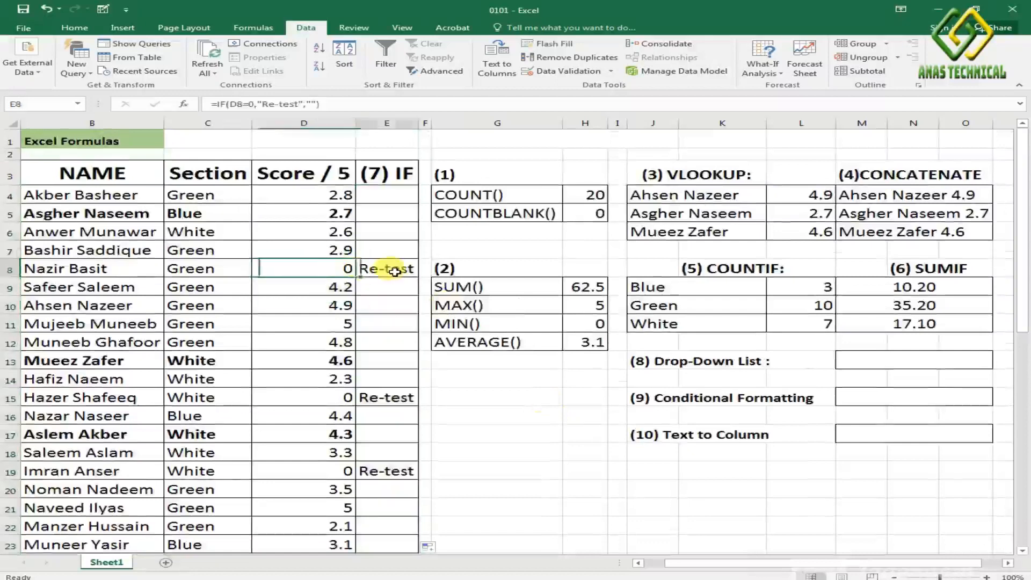
left_click(339, 399)
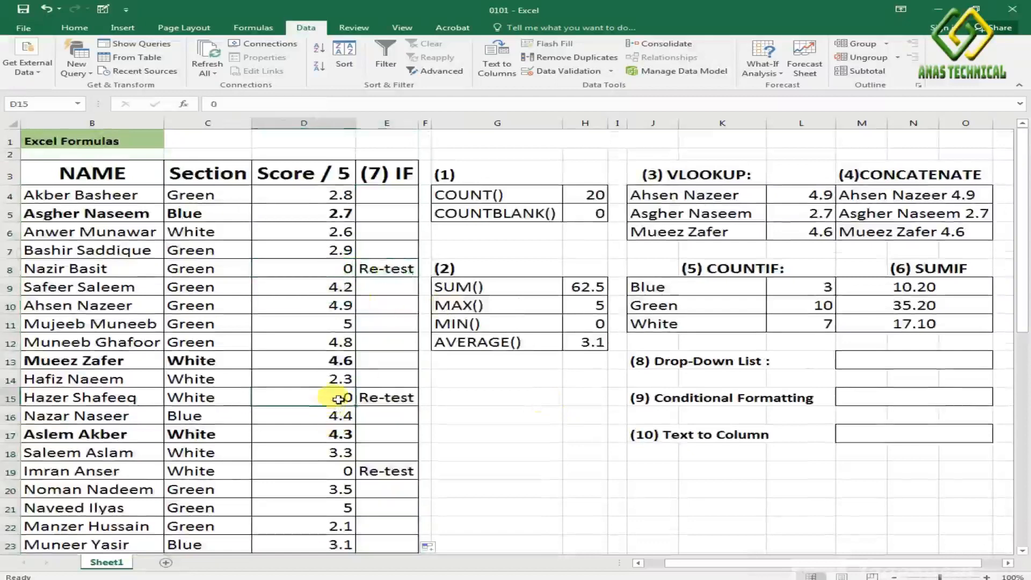
left_click(343, 471)
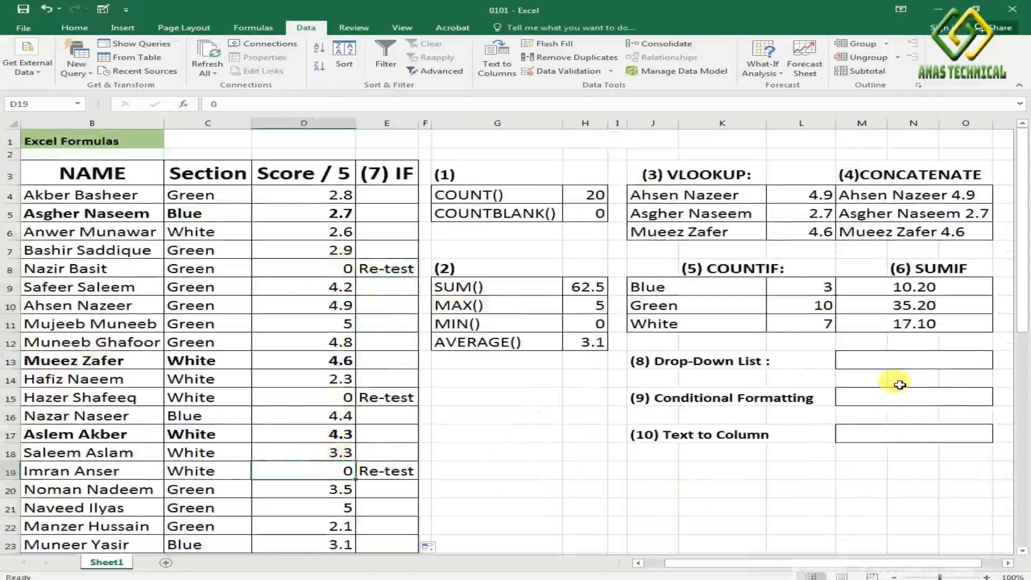
Add data validation to M13 that allows a list sourced from =$B$4:$B$23
left_click(903, 363)
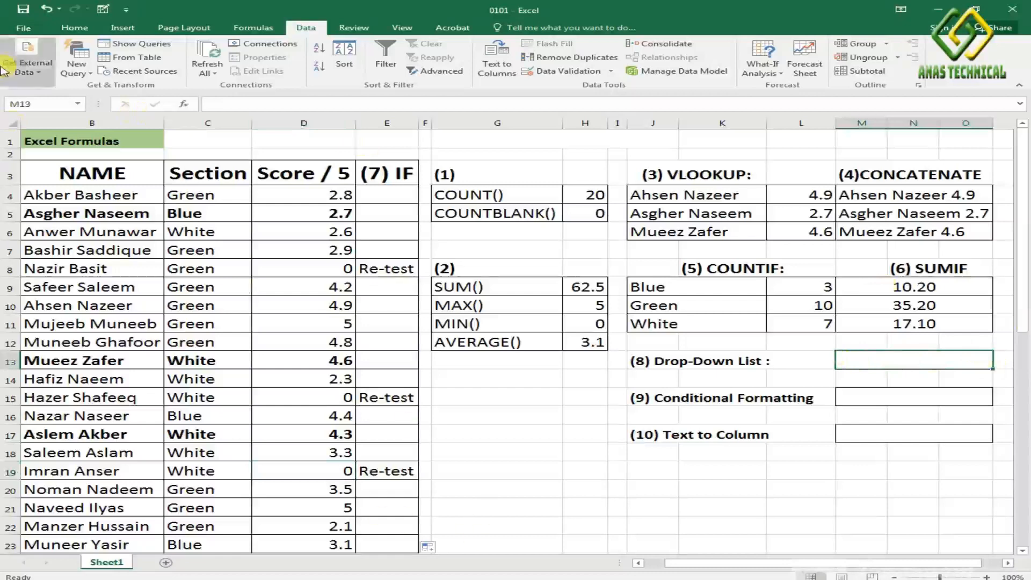
left_click(74, 30)
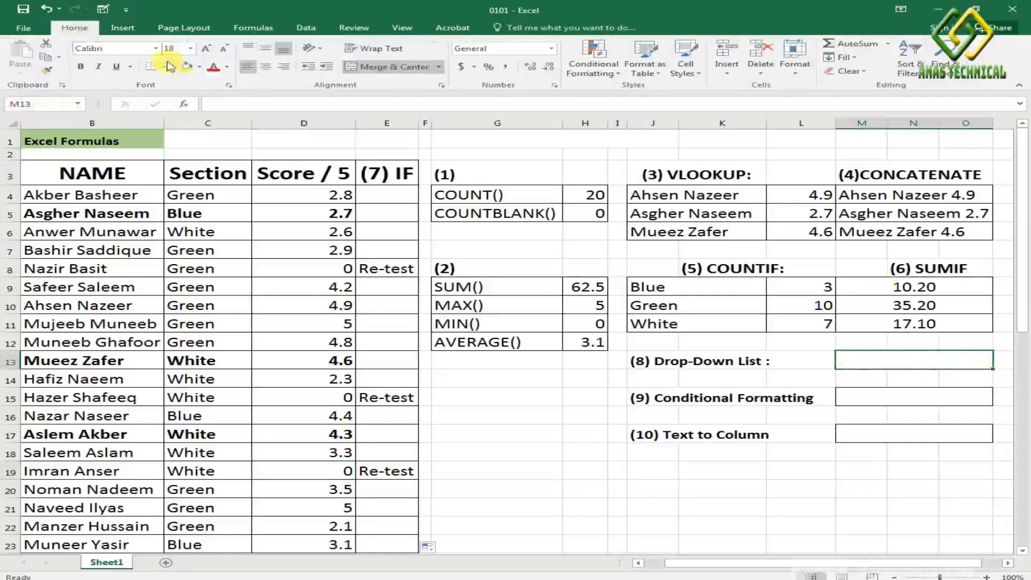
left_click(306, 28)
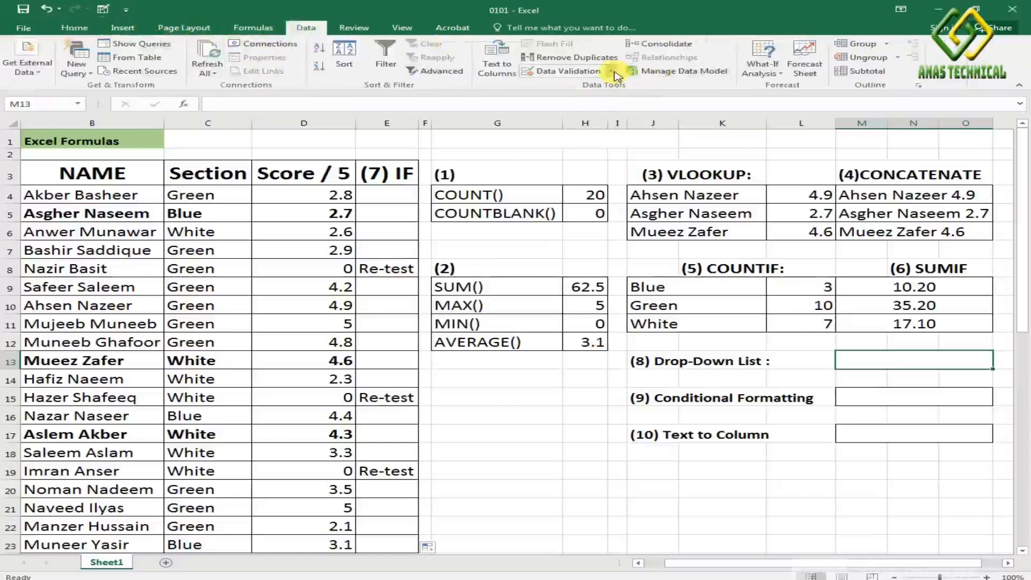
left_click(580, 71)
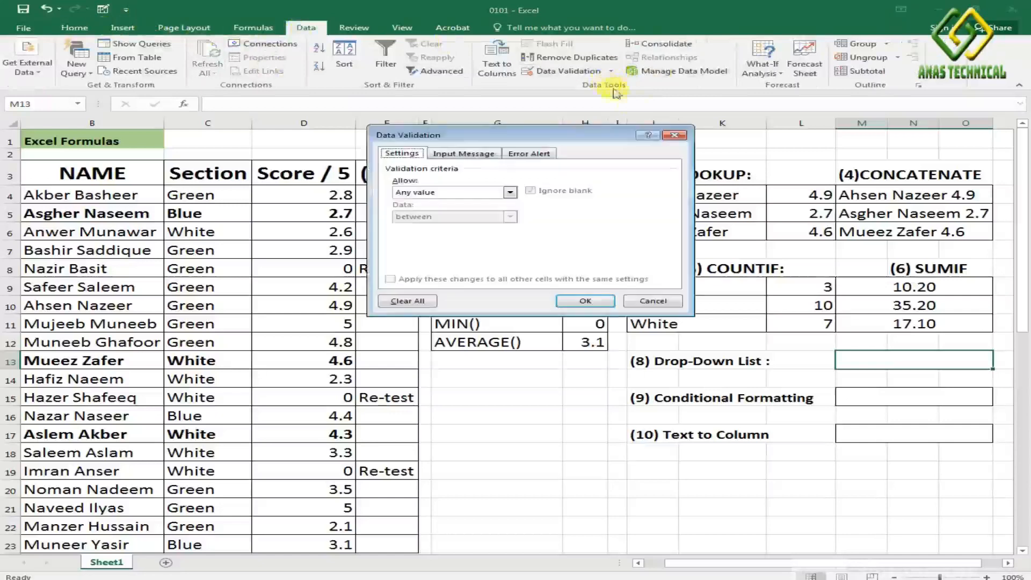
left_click(511, 192)
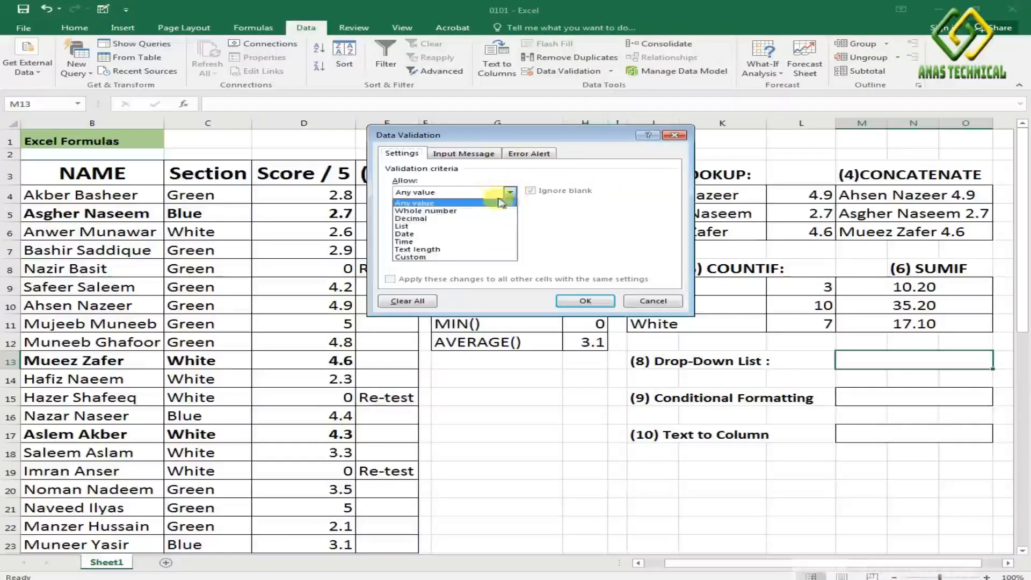
left_click(419, 232)
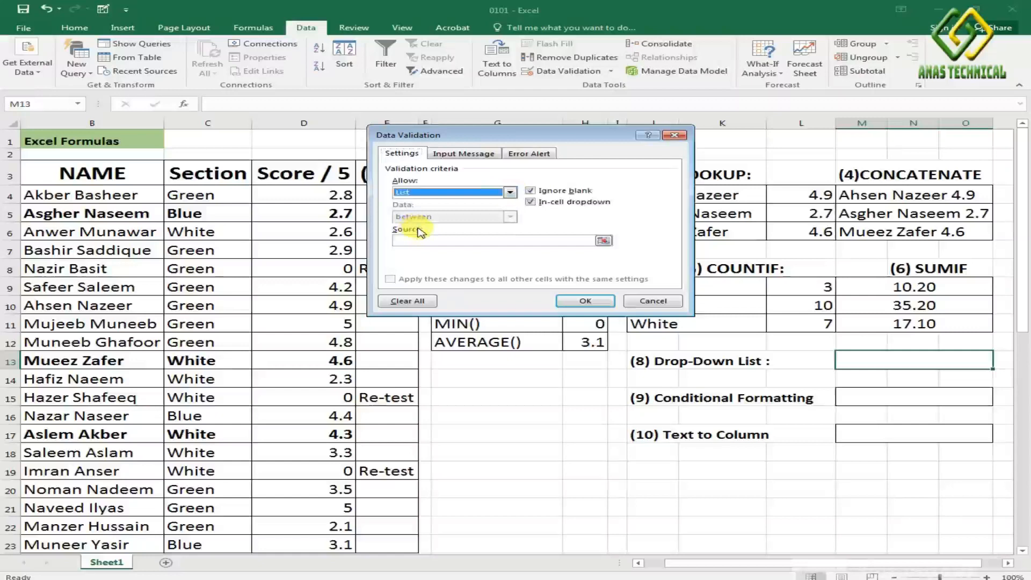
left_click(500, 240)
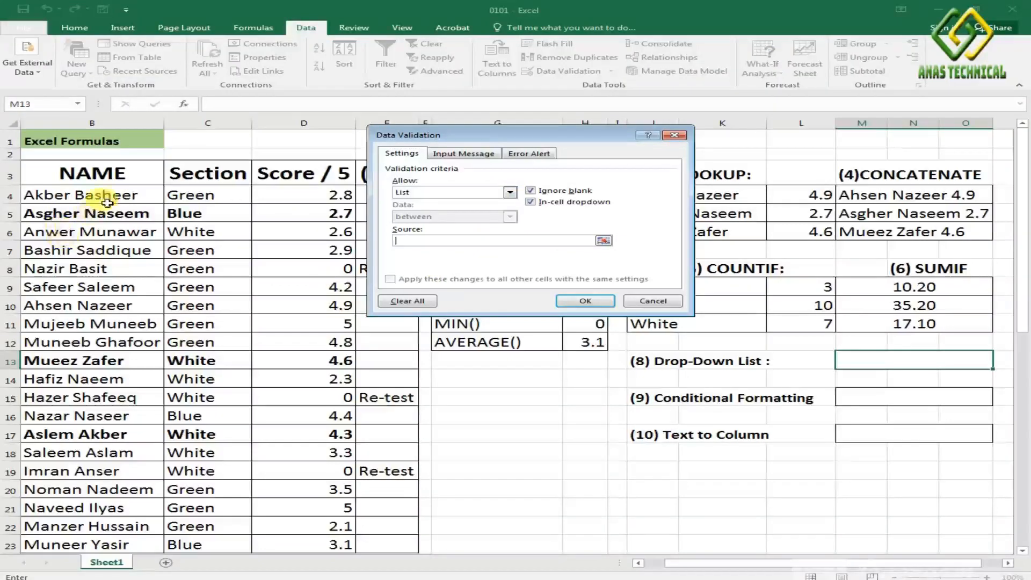
left_click_drag(103, 201, 103, 539)
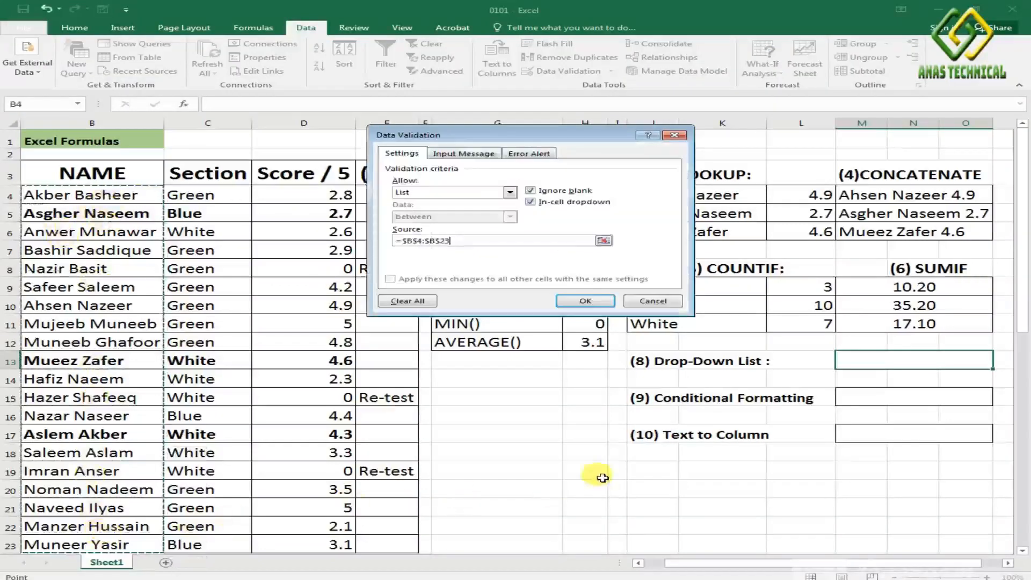
left_click(587, 303)
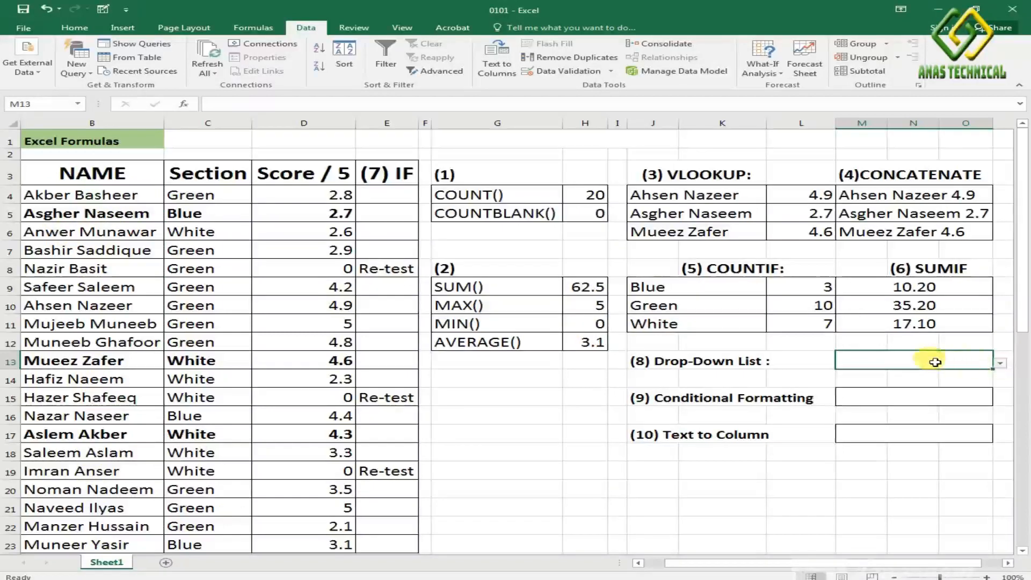
Try the M13 drop-down list by selecting the name from B6, and replace it with the name from B10
left_click(1002, 367)
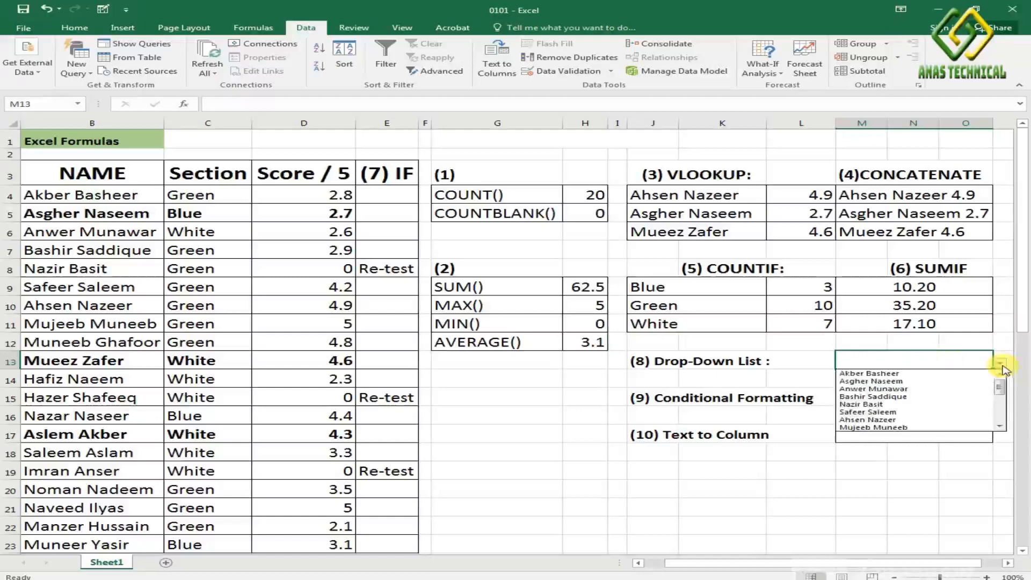
left_click(870, 388)
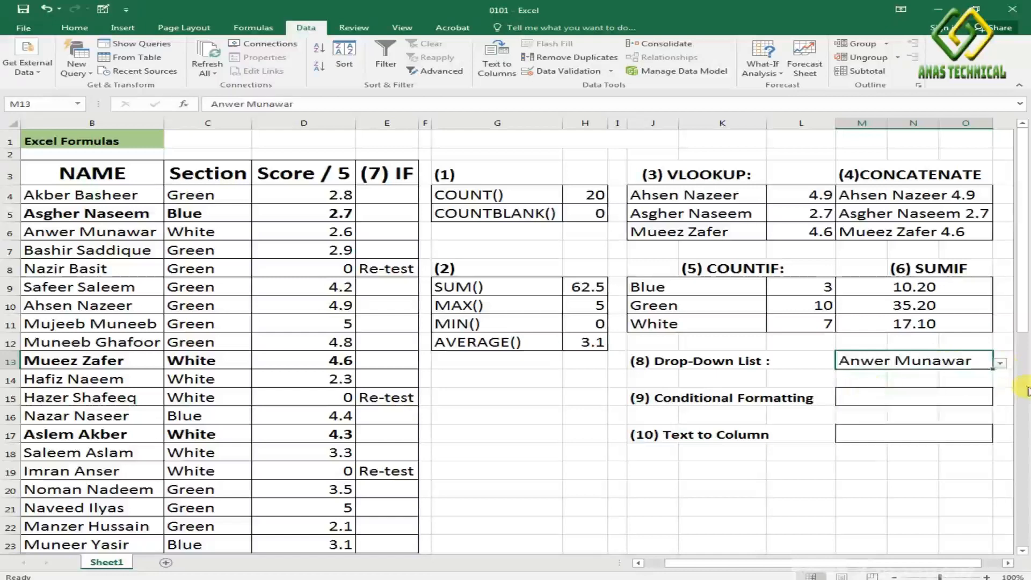
left_click(1001, 364)
left_click(875, 398)
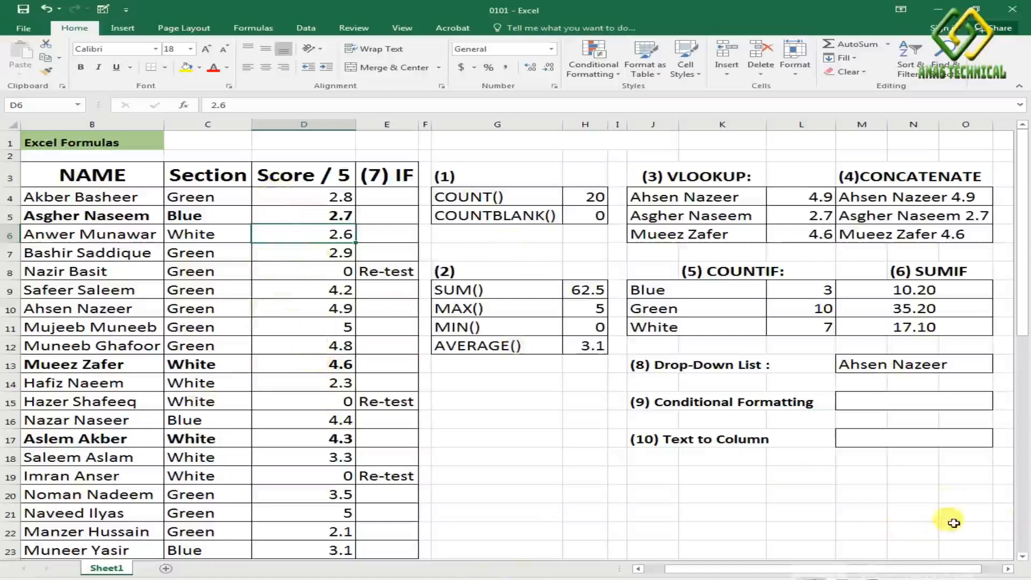
Apply a Greater Than conditional format to scores D4:D23, using 4.1 and Green Fill with Dark Green Text
left_click_drag(322, 197, 311, 549)
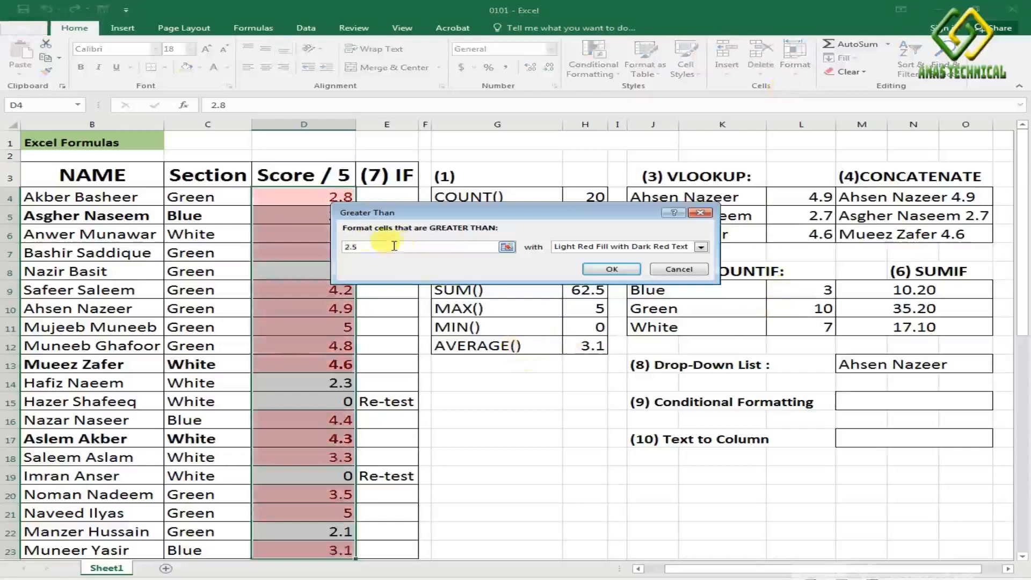
type("4.1")
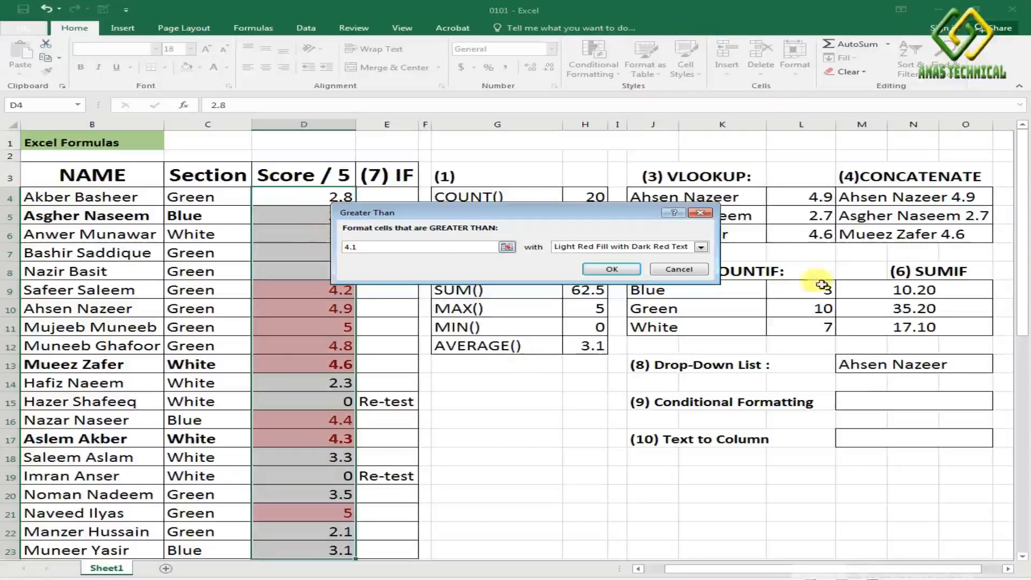
left_click(701, 248)
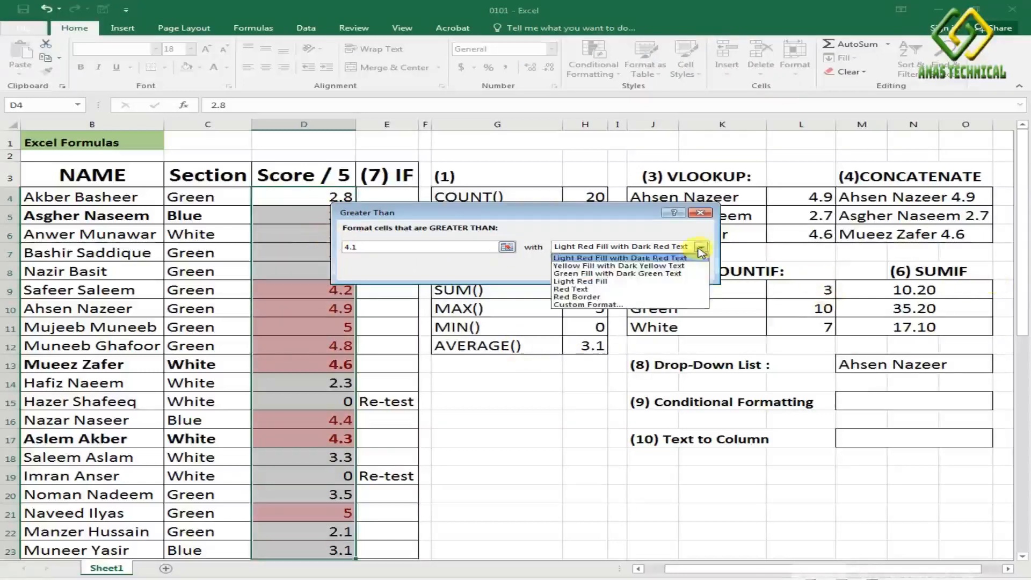
left_click(669, 275)
left_click(611, 270)
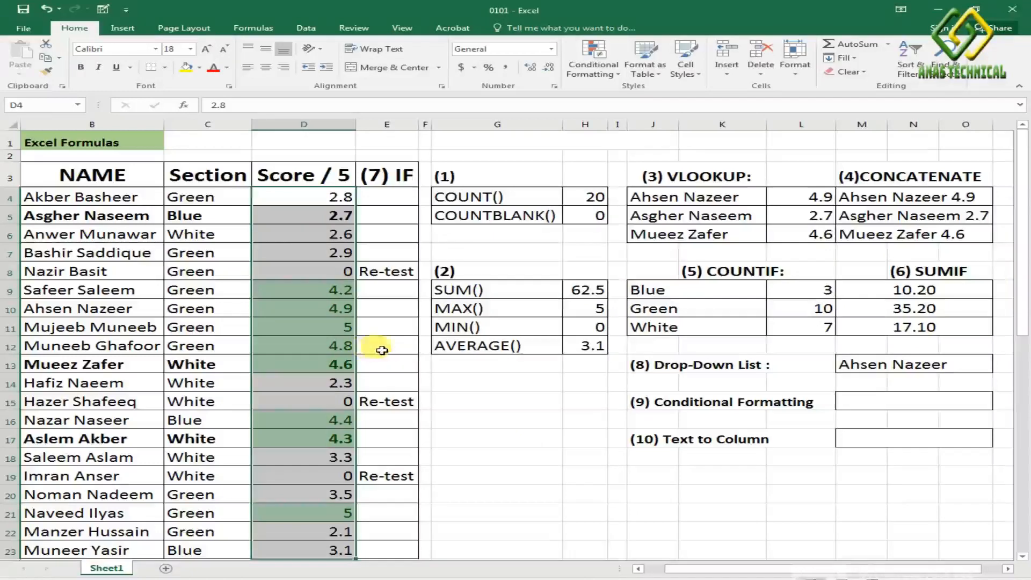
left_click(395, 307)
left_click(314, 270)
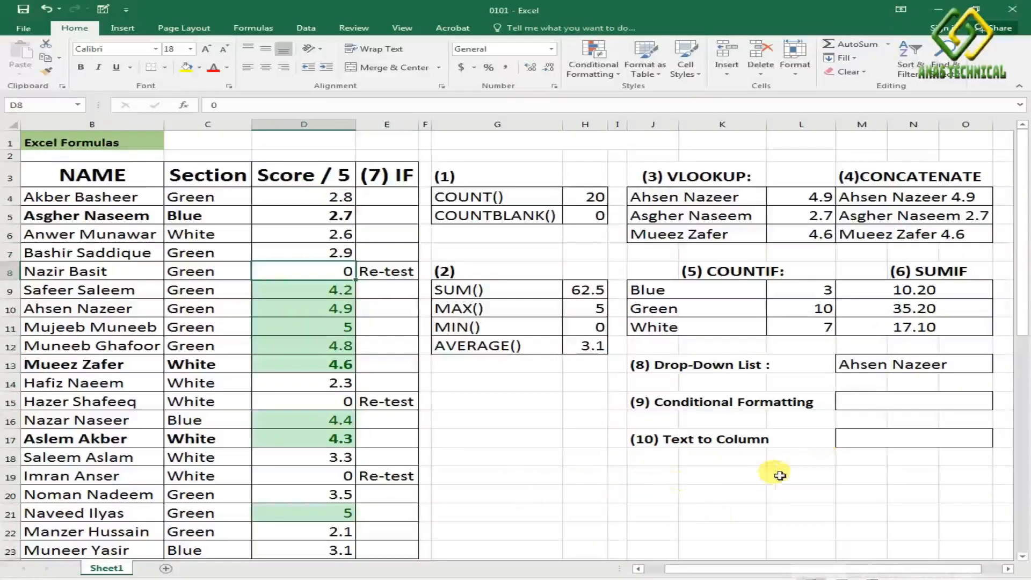
Set up Text to Columns for the names in B28:B47 as delimited data, adding Space as a delimiter
scroll(661, 524, "down", 2)
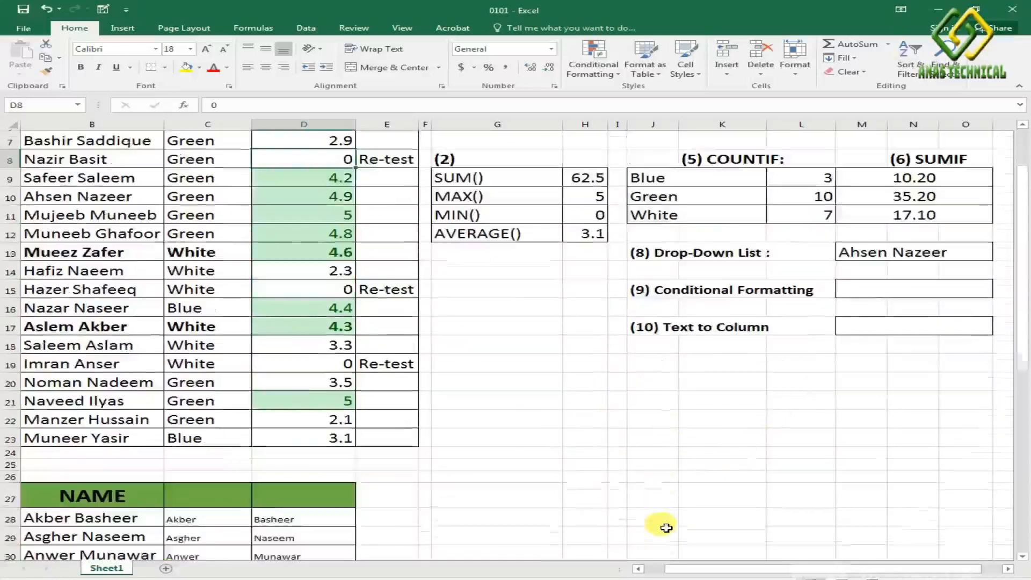
scroll(666, 523, "up", 2)
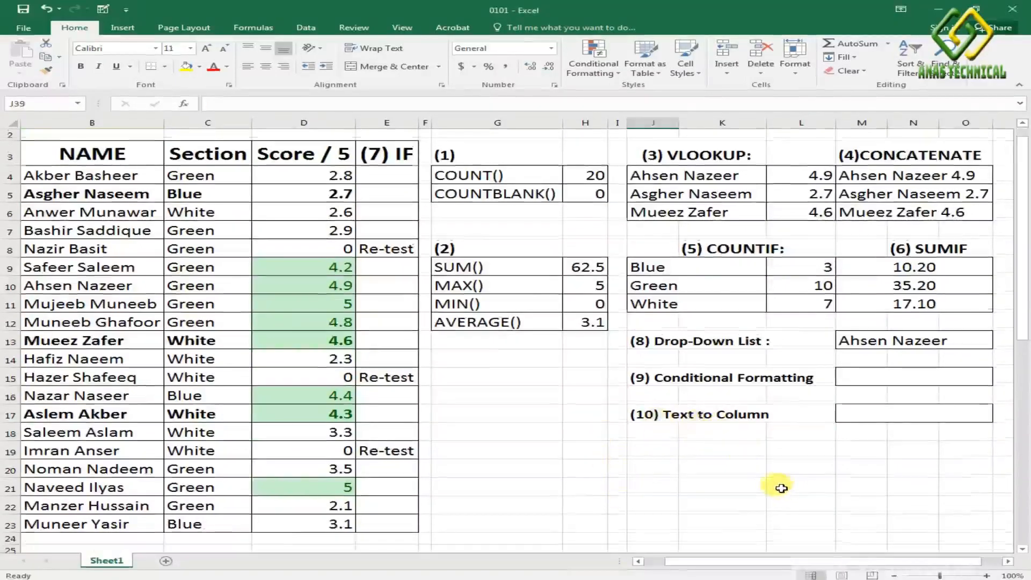
scroll(782, 487, "down", 6)
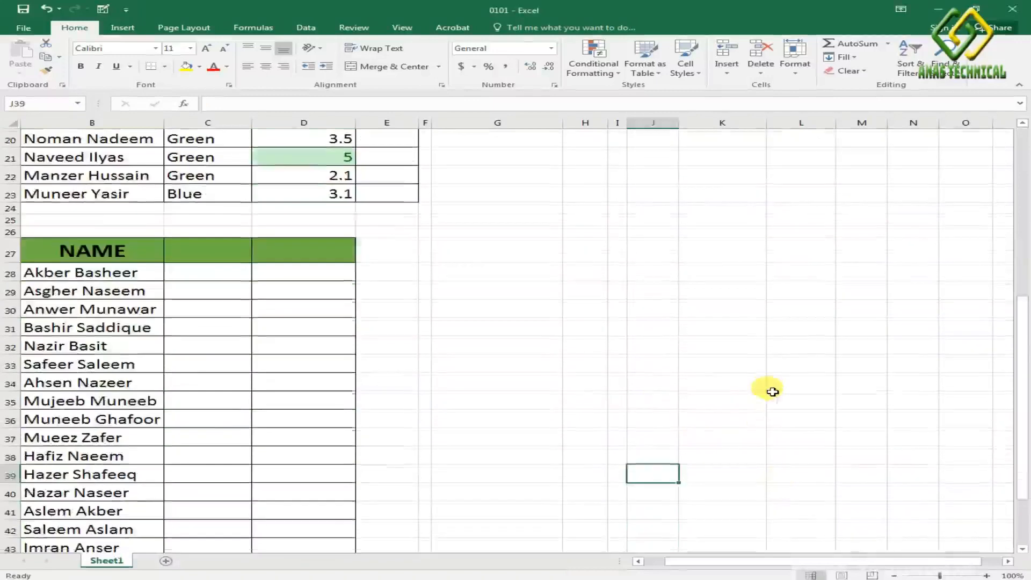
scroll(772, 392, "down", 2)
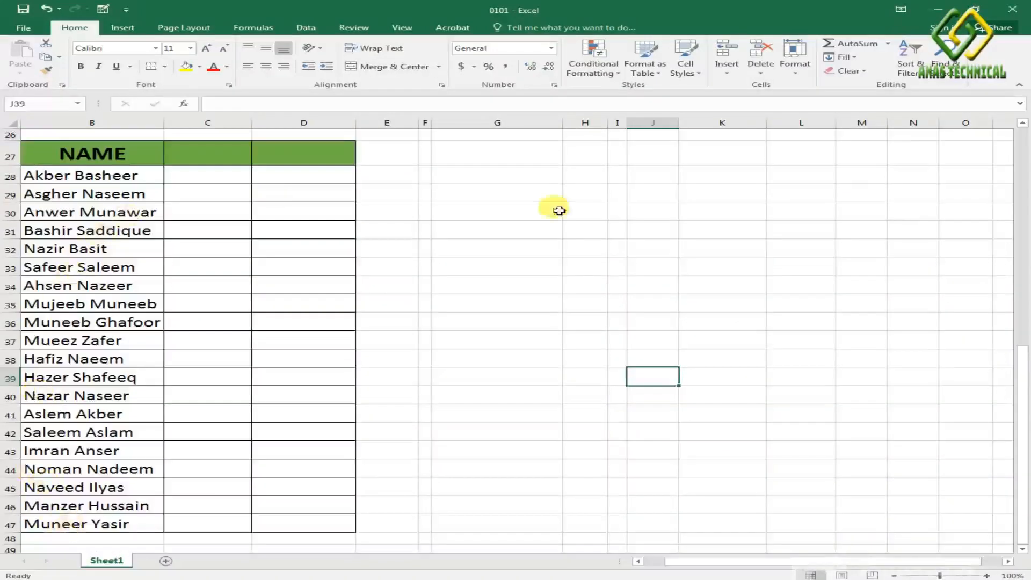
left_click(306, 29)
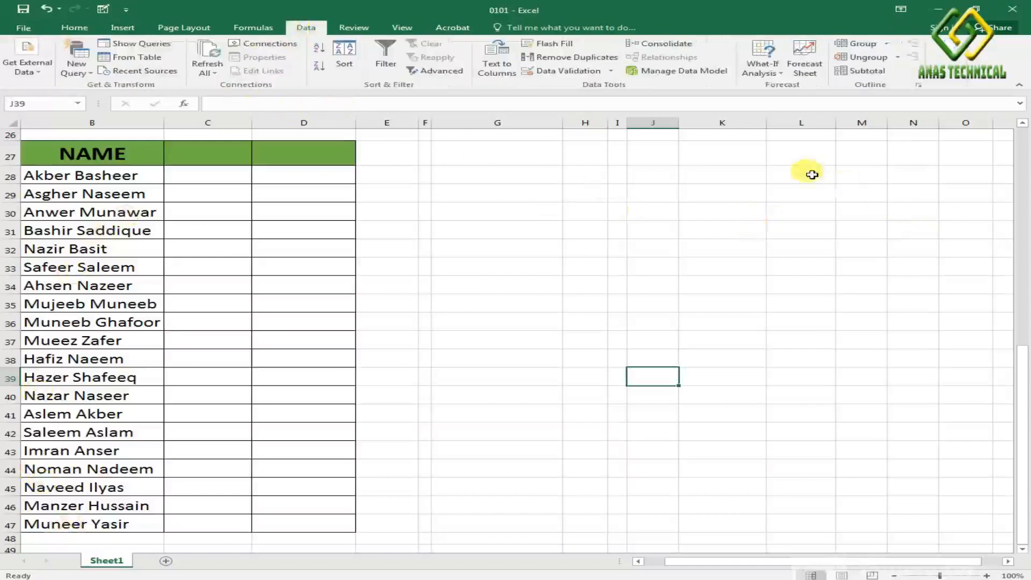
left_click(495, 75)
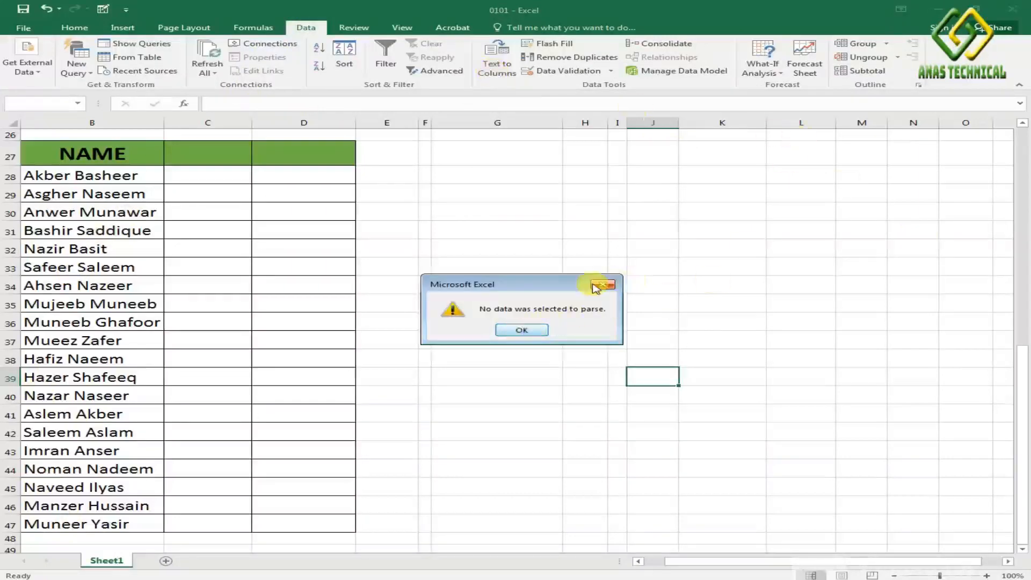
left_click(603, 287)
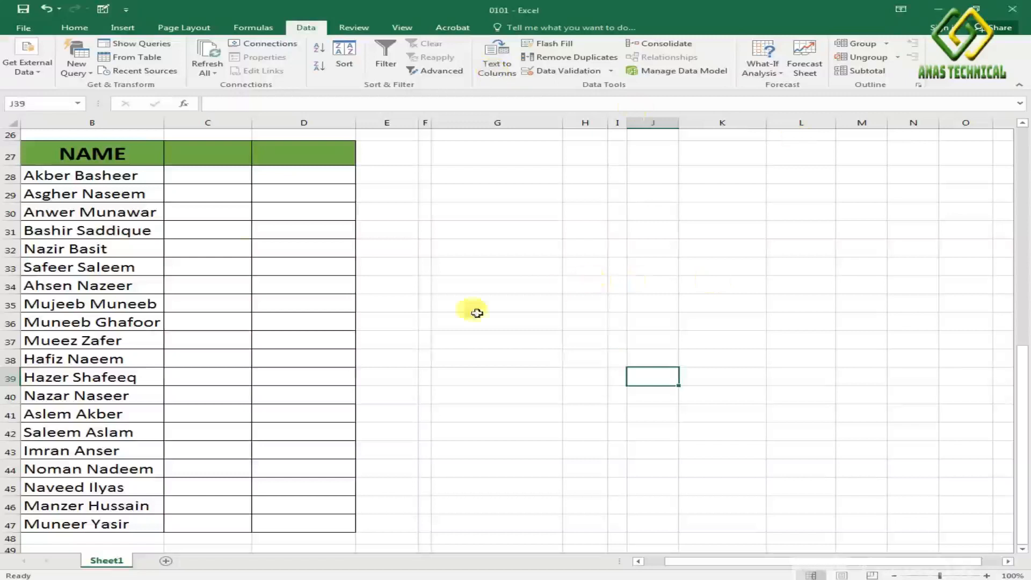
left_click(78, 182)
left_click_drag(78, 183, 132, 525)
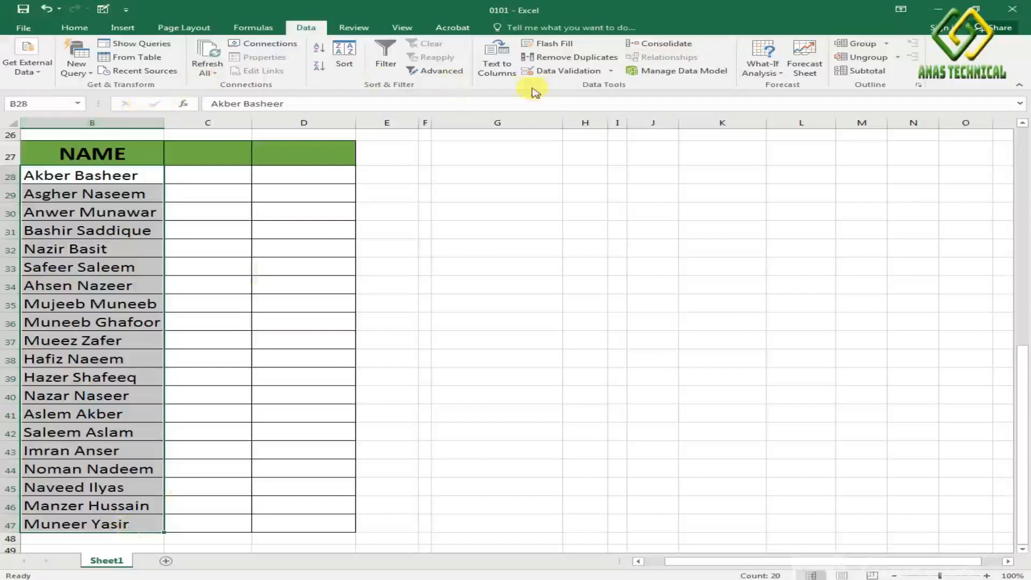
left_click(497, 66)
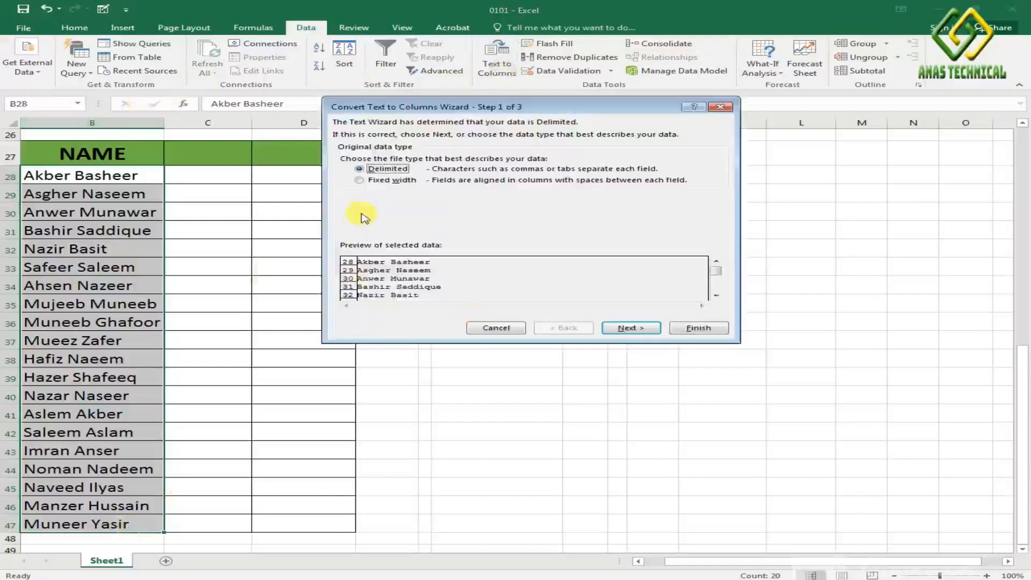
left_click(626, 329)
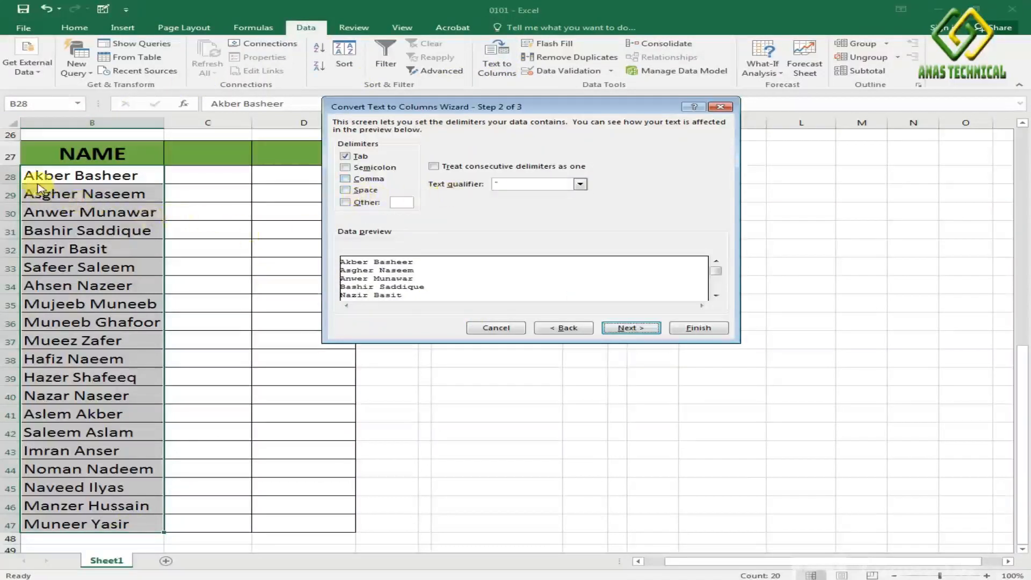
left_click(346, 191)
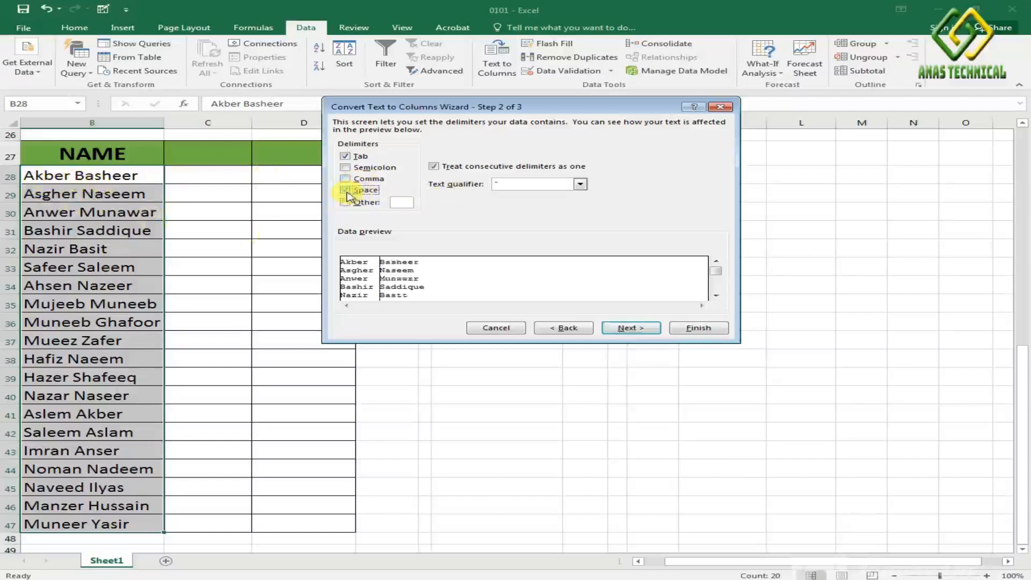
Finish the text split with $C$28 as the destination and General column format, accepting replacement of the data already there
left_click(632, 328)
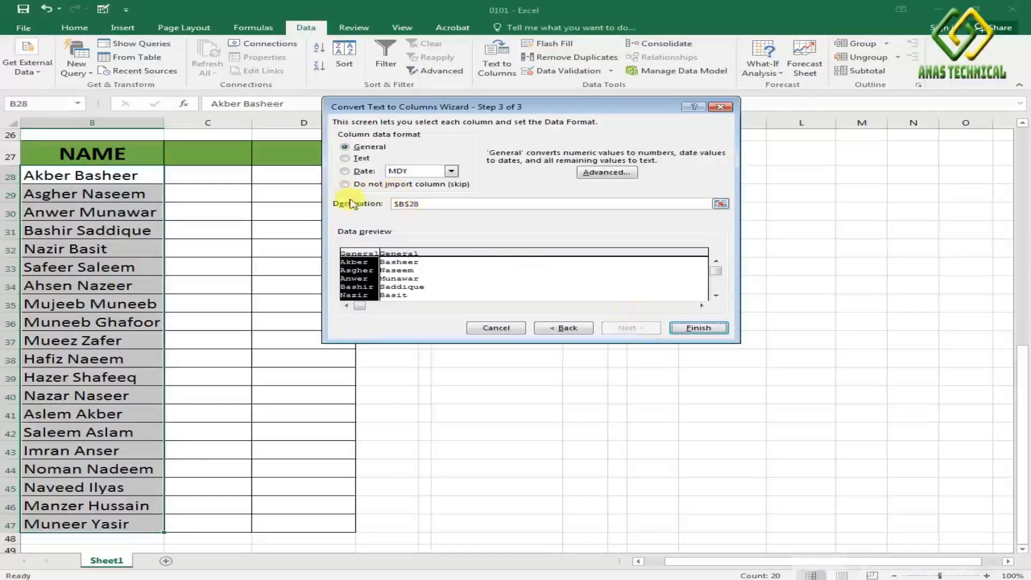
left_click(443, 204)
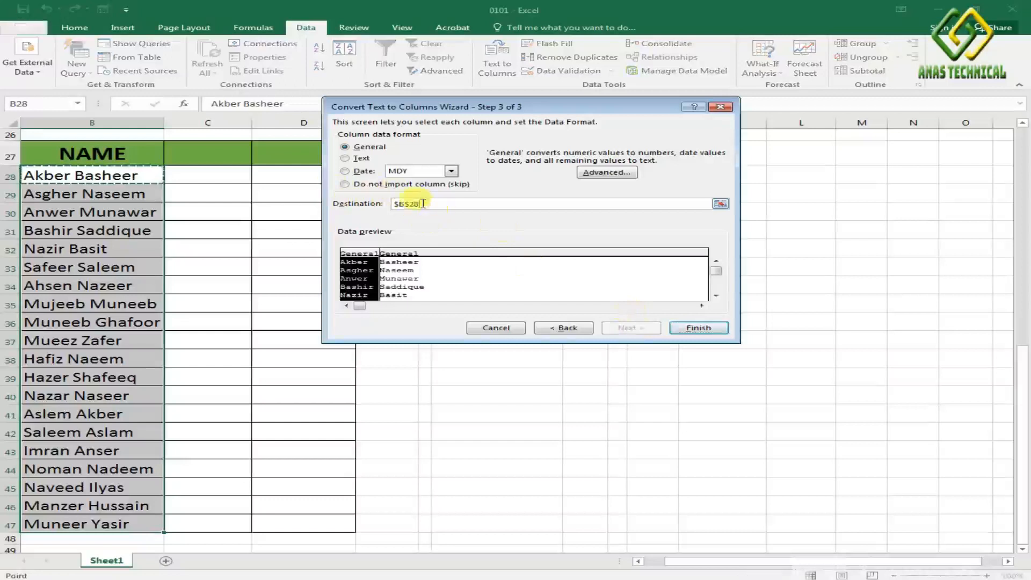
left_click(214, 177)
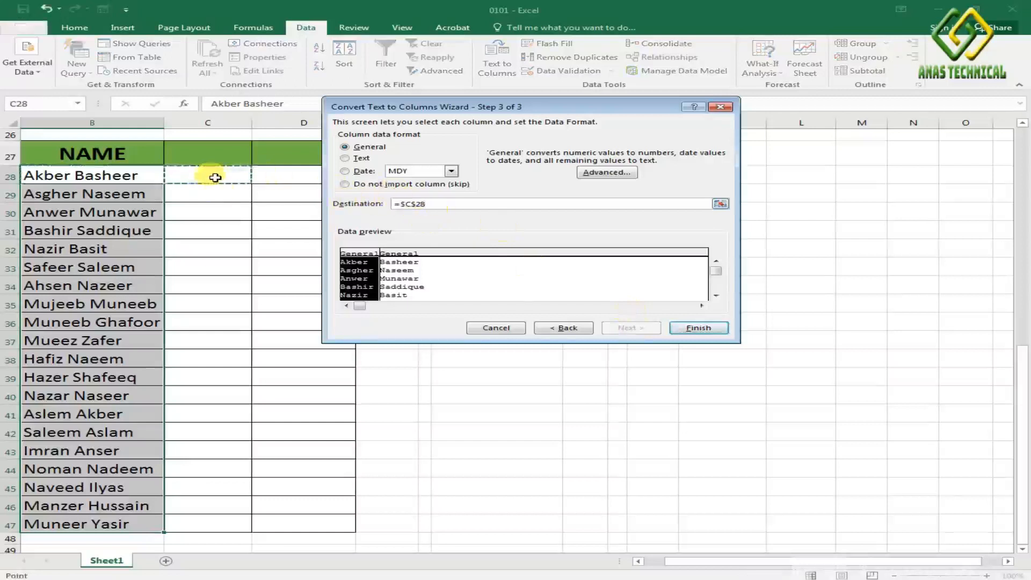
left_click(699, 329)
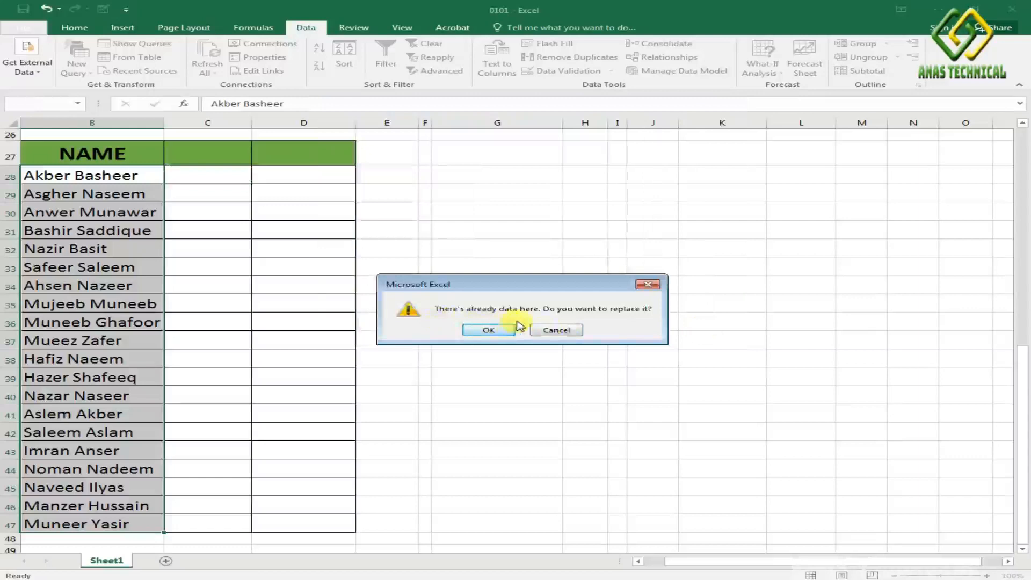
left_click(485, 331)
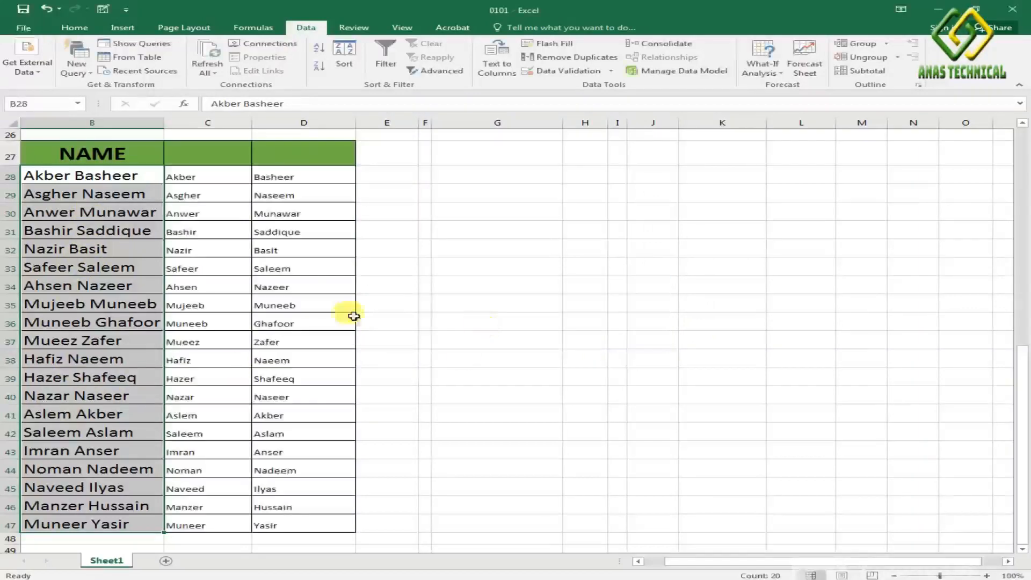
Format the split names in C28:D47 as bold with font size 16
left_click_drag(191, 176, 281, 523)
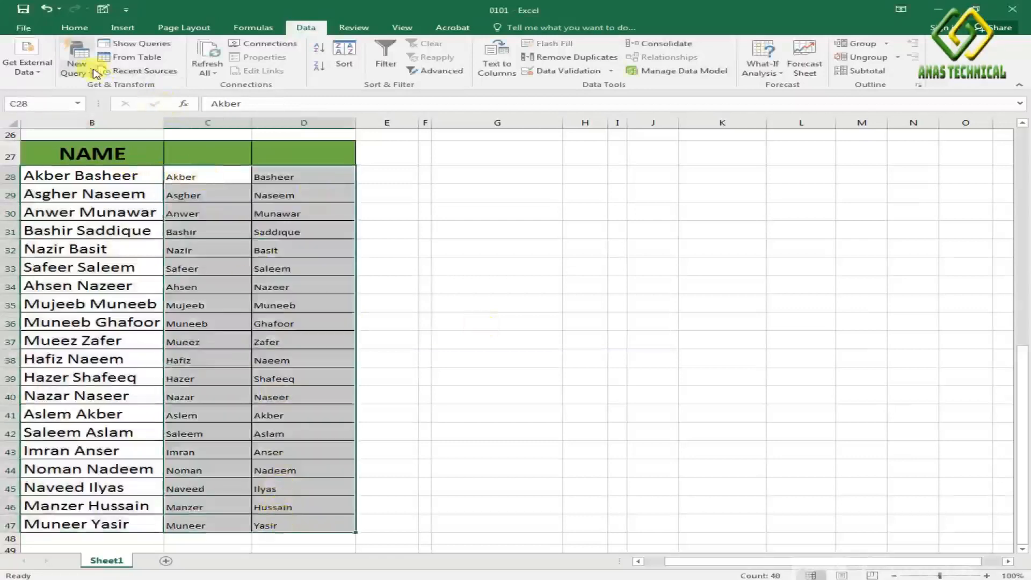
left_click(73, 30)
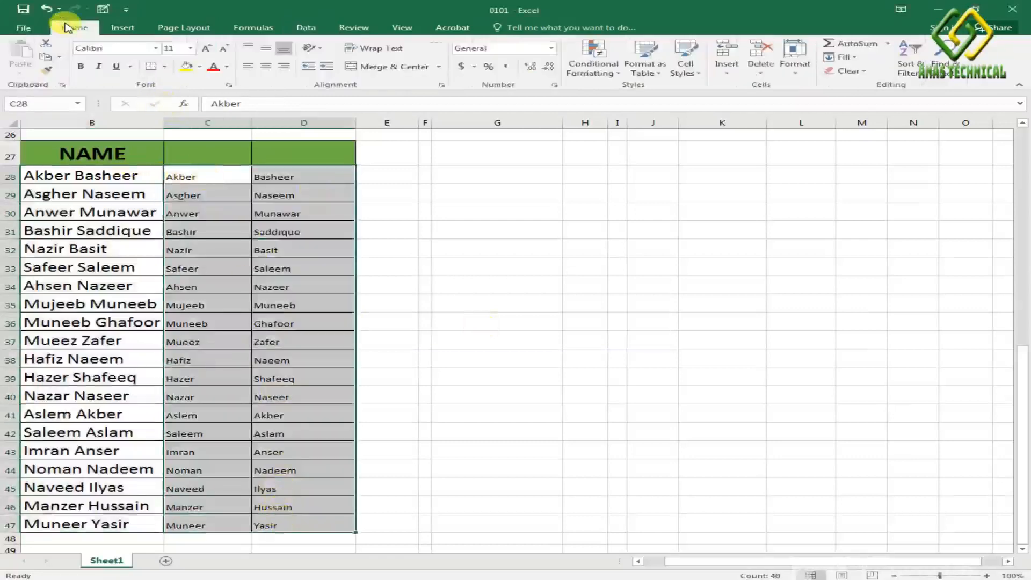
left_click(83, 67)
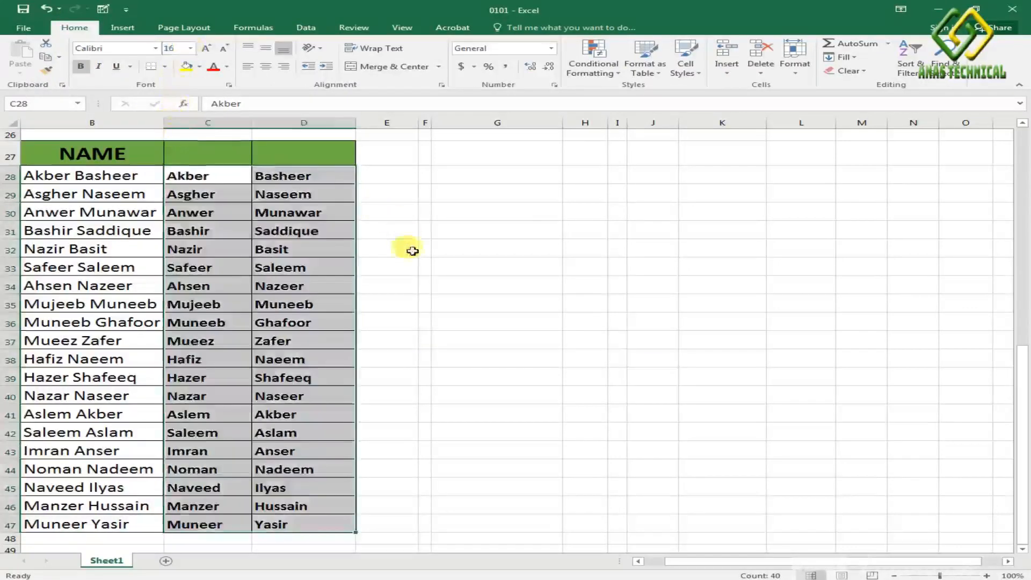
left_click(333, 266)
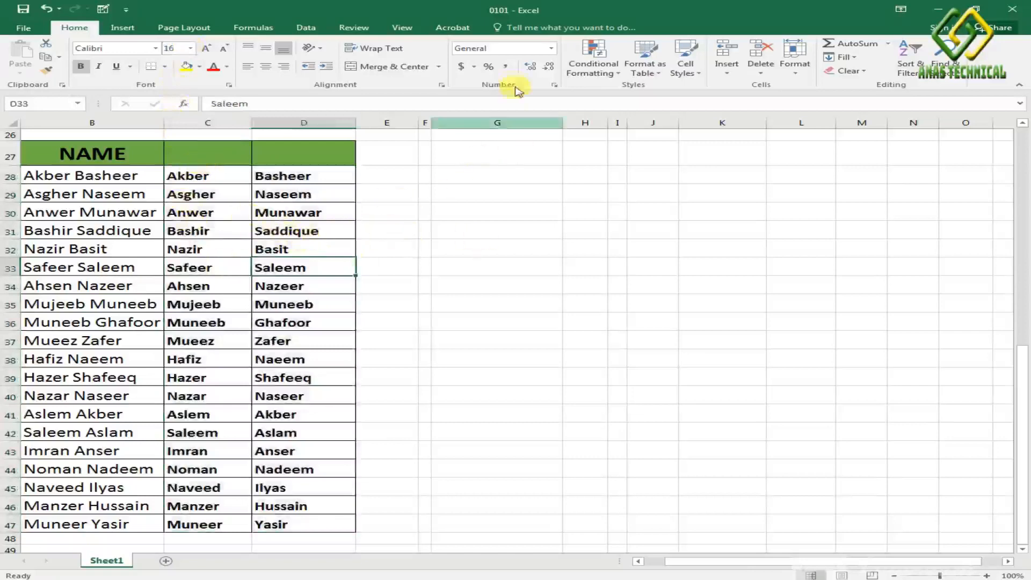
scroll(495, 242, "down", 1)
scroll(495, 242, "up", 8)
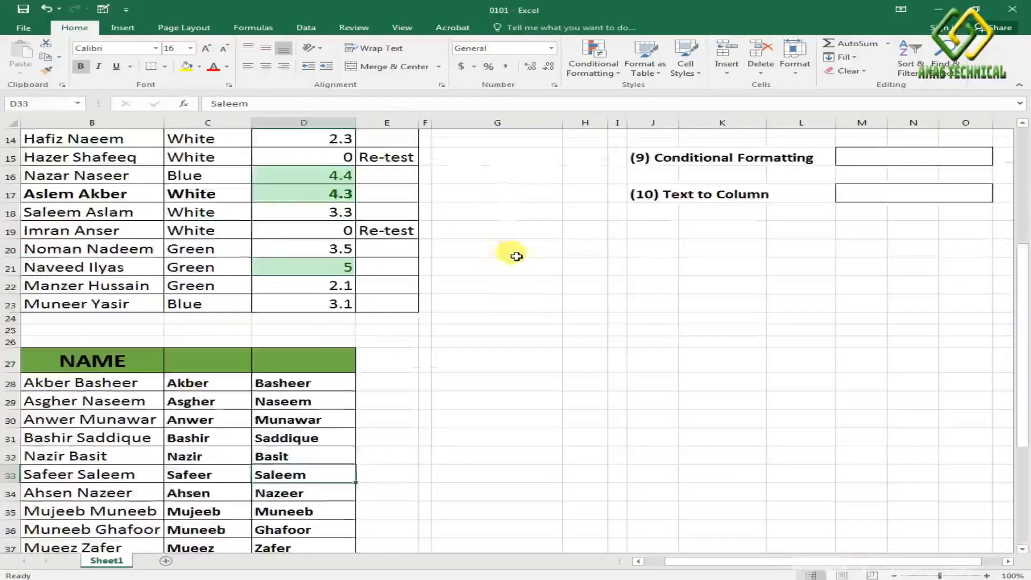